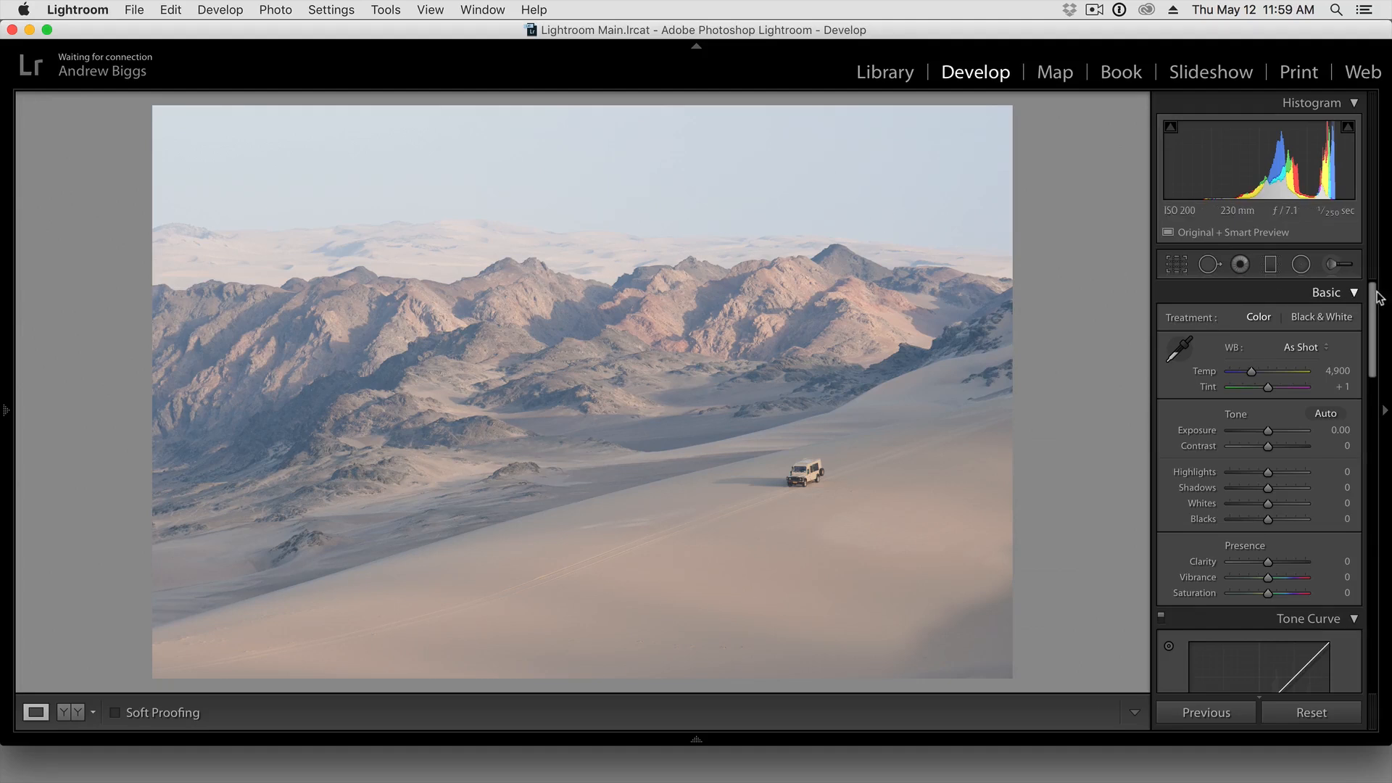
# Try the lens profile corrections on the desert photo and switch them off again
pyautogui.moveTo(1372, 292); pyautogui.dragTo(1381, 609)
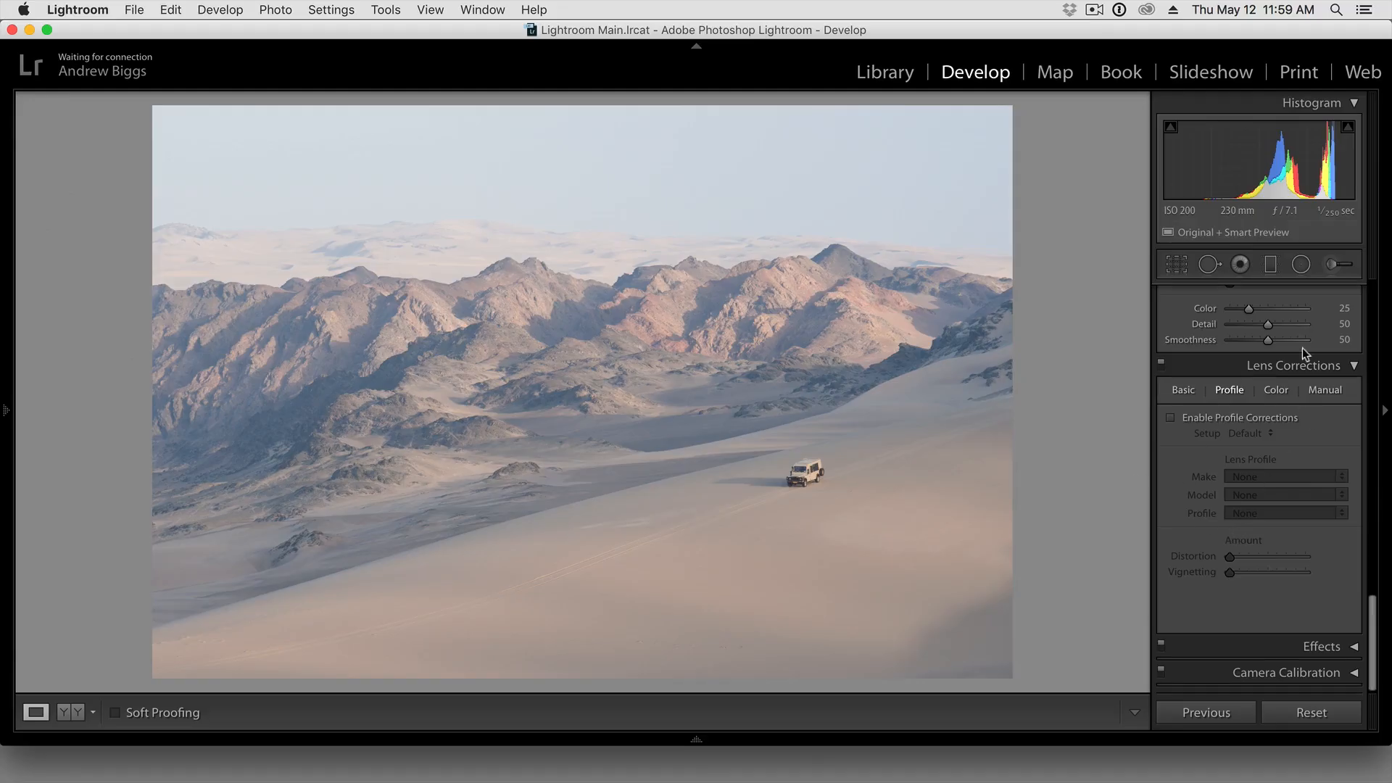
pyautogui.click(1230, 422)
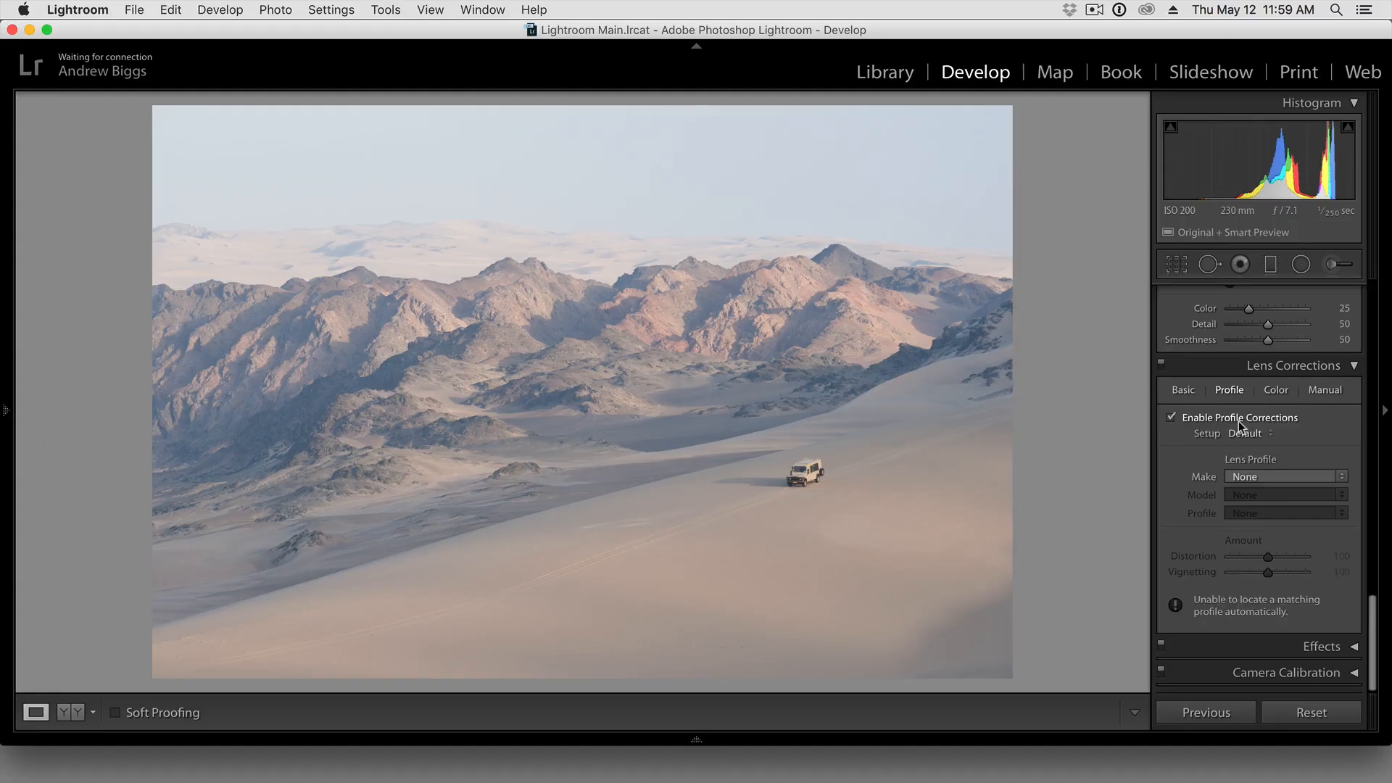
pyautogui.click(1238, 419)
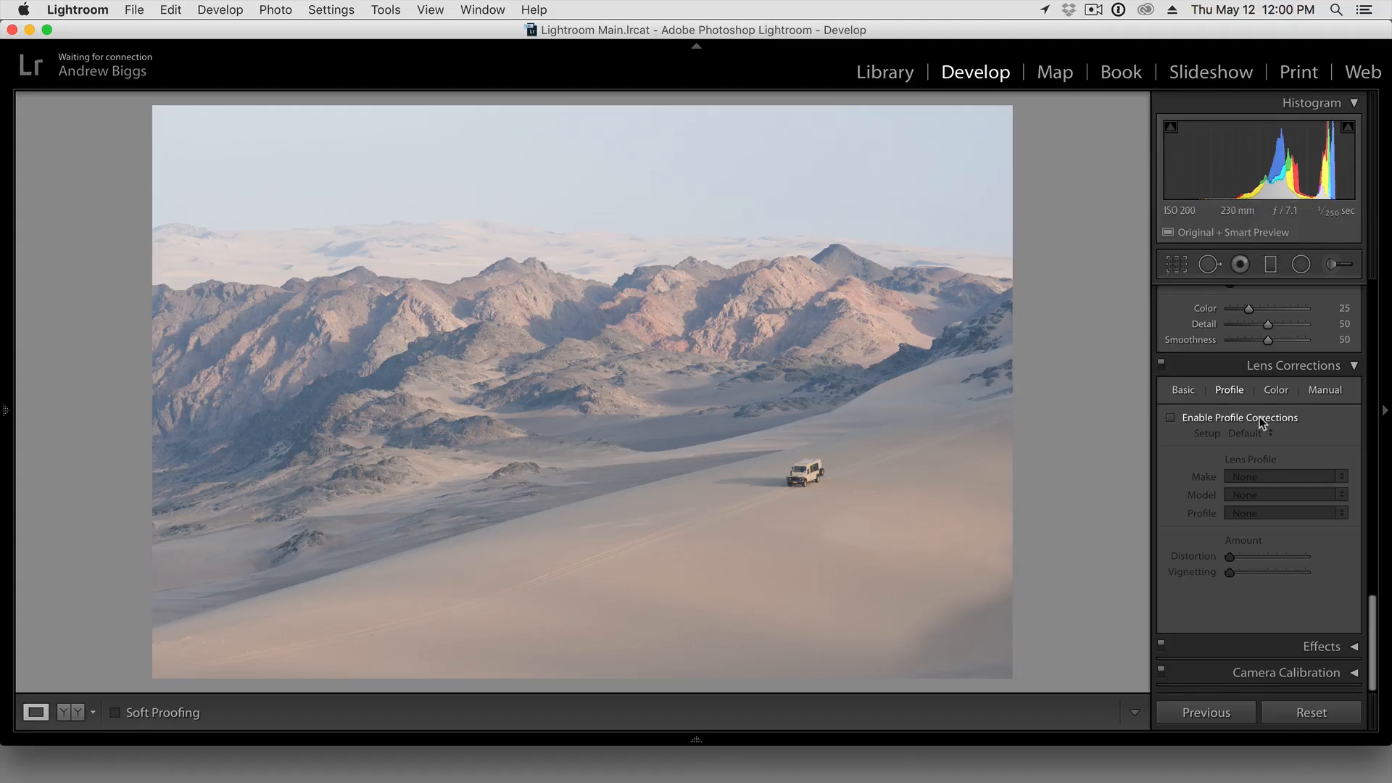
pyautogui.moveTo(1371, 618); pyautogui.dragTo(1375, 293)
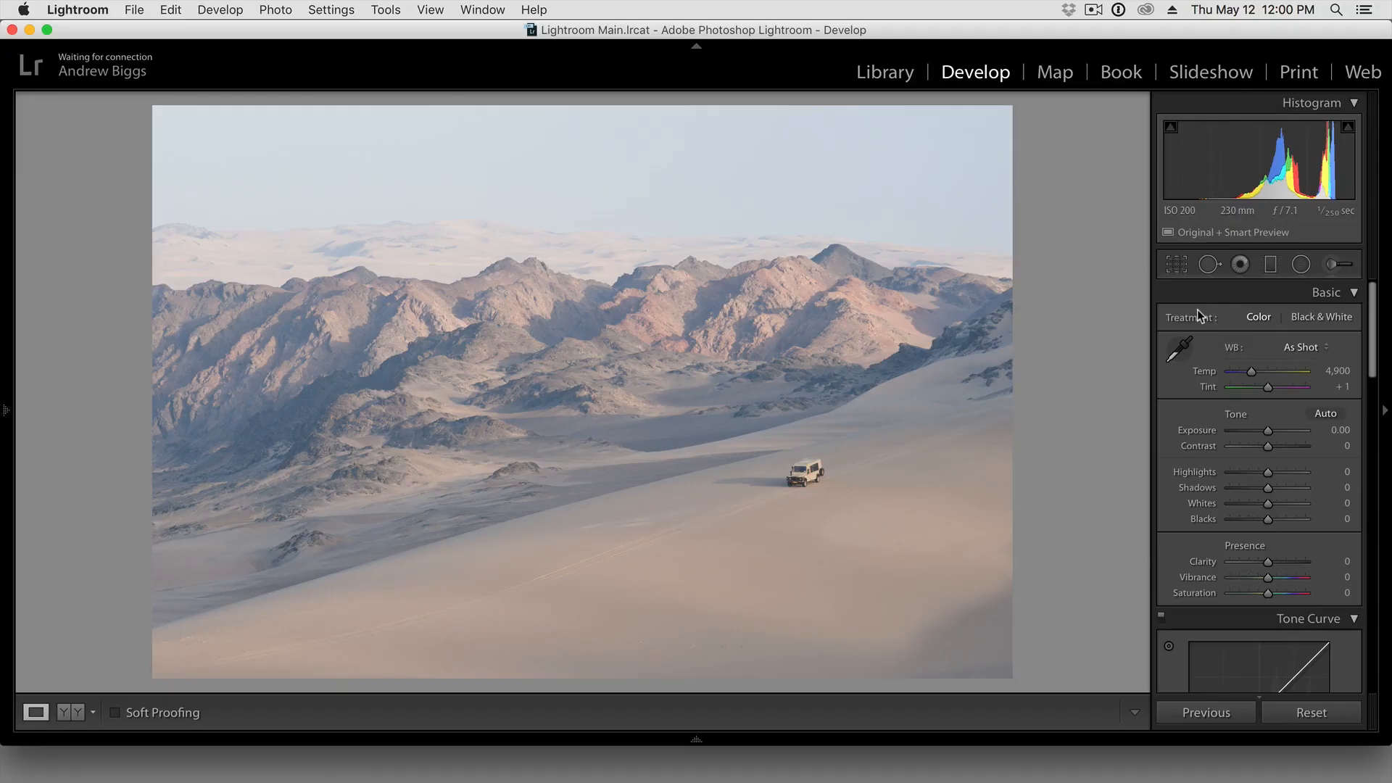
# Crop the desert photo with the Crop & Straighten tool, trimming a strip off its lower and right edges
pyautogui.click(1174, 270)
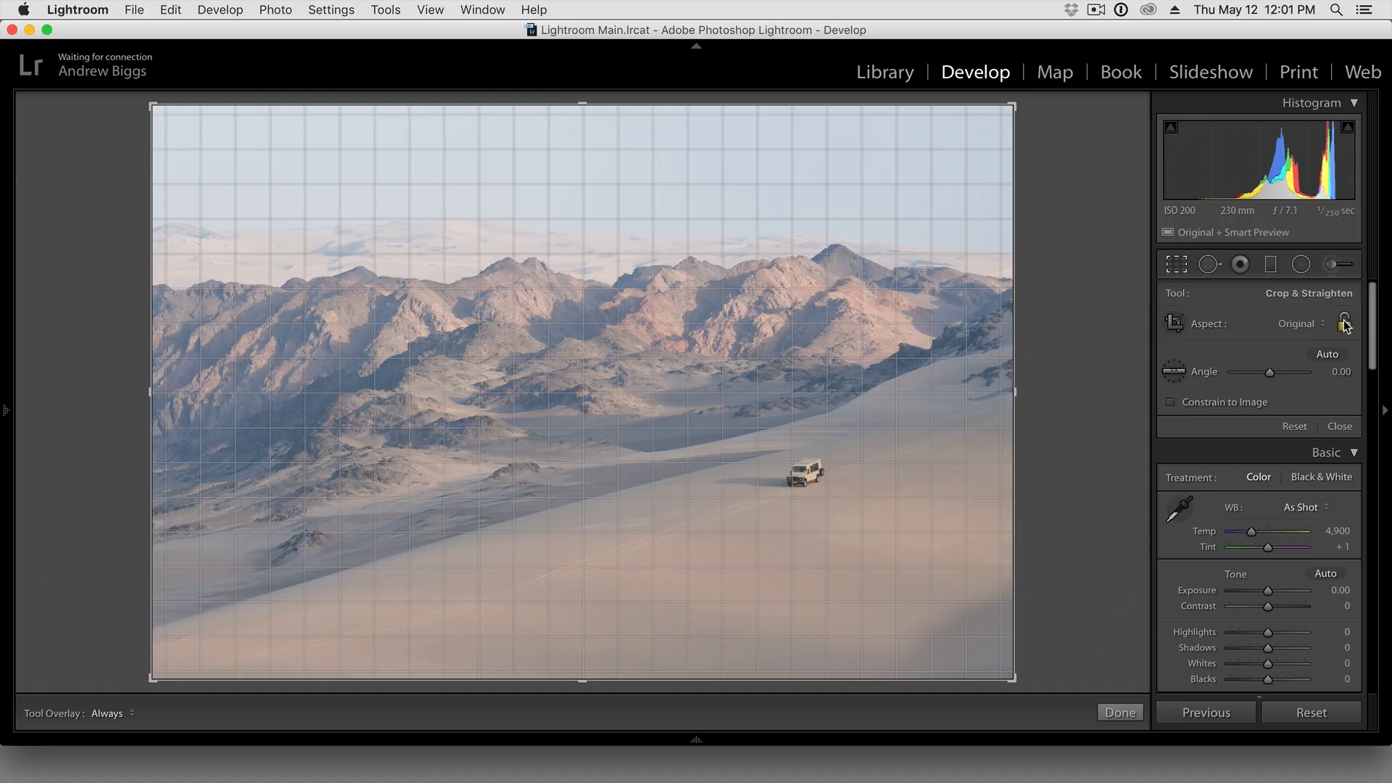
pyautogui.click(1344, 324)
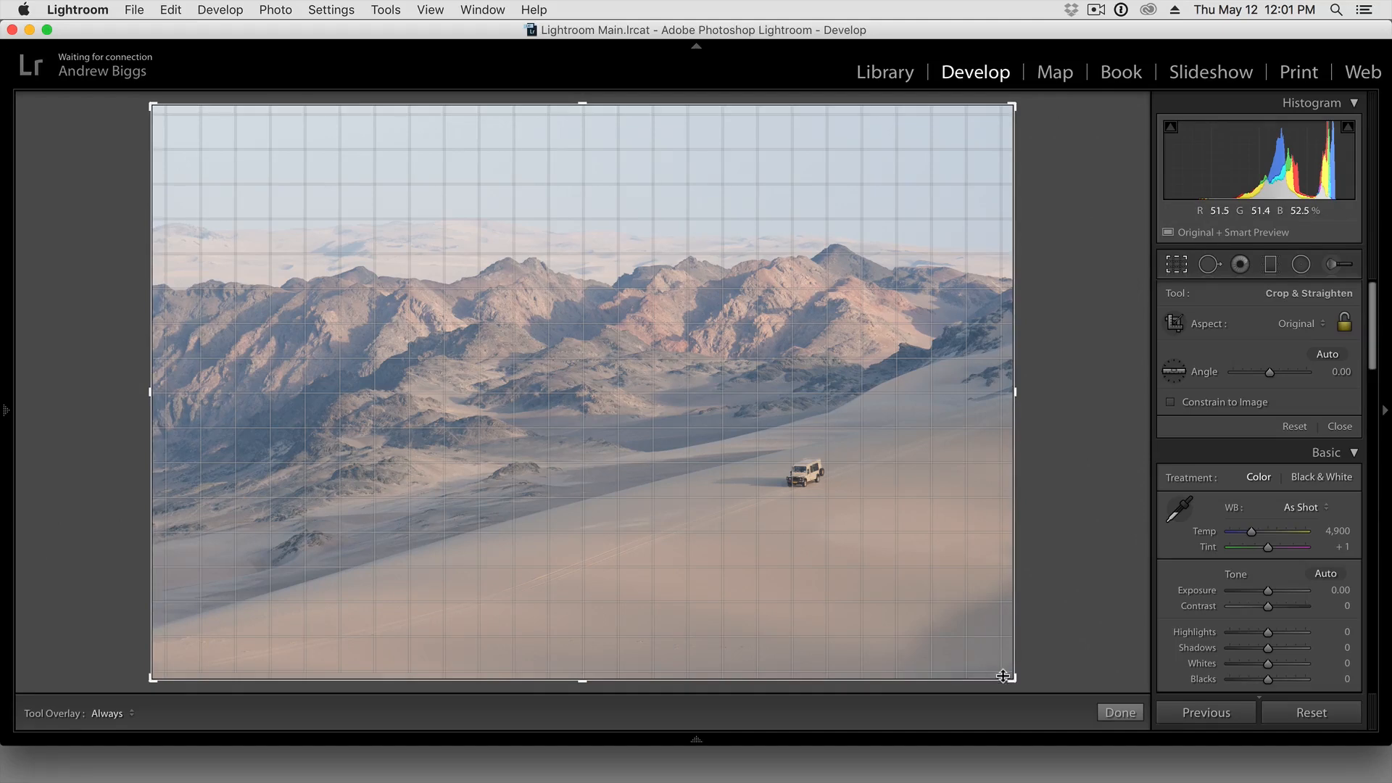
pyautogui.moveTo(1008, 676); pyautogui.dragTo(1004, 637)
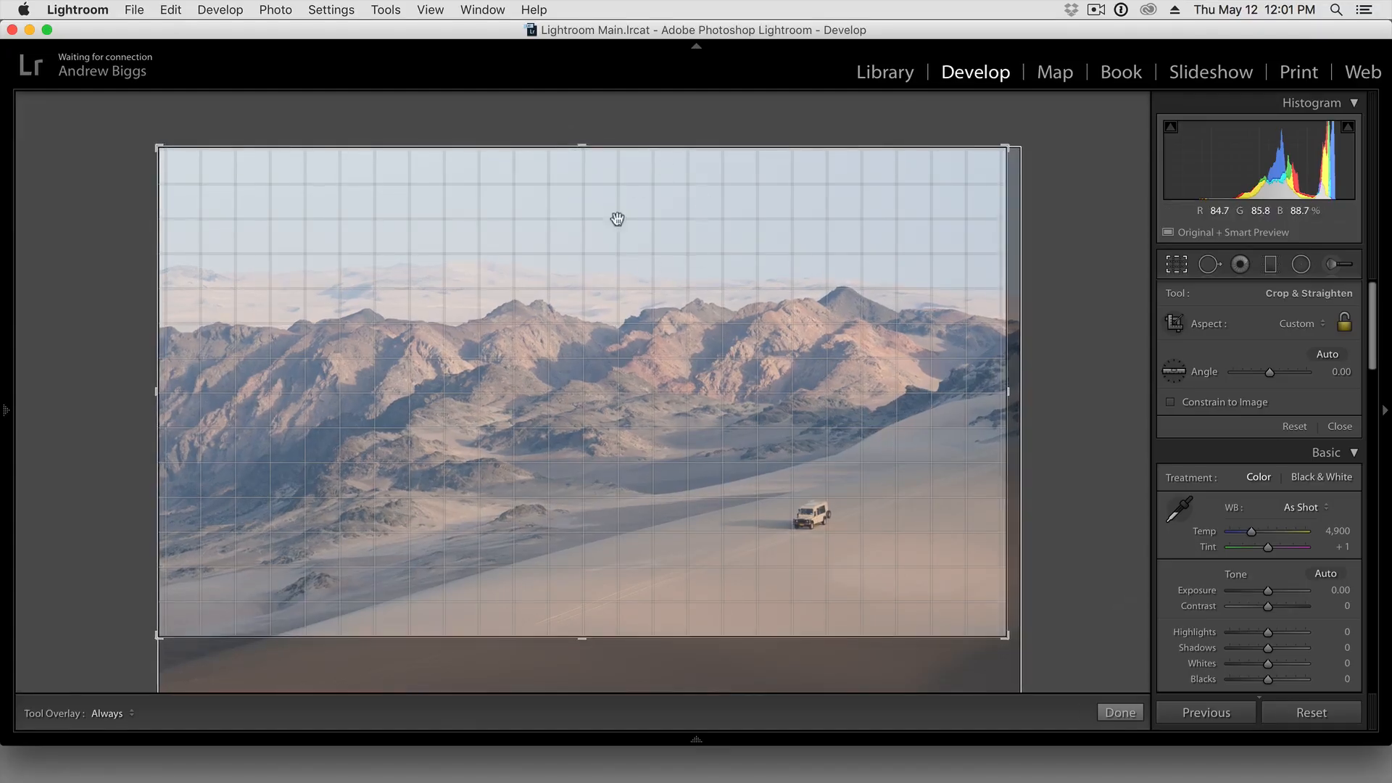
pyautogui.moveTo(1004, 636)
pyautogui.mouseDown()
pyautogui.moveTo(1014, 675)
pyautogui.moveTo(1002, 650)
pyautogui.mouseUp()
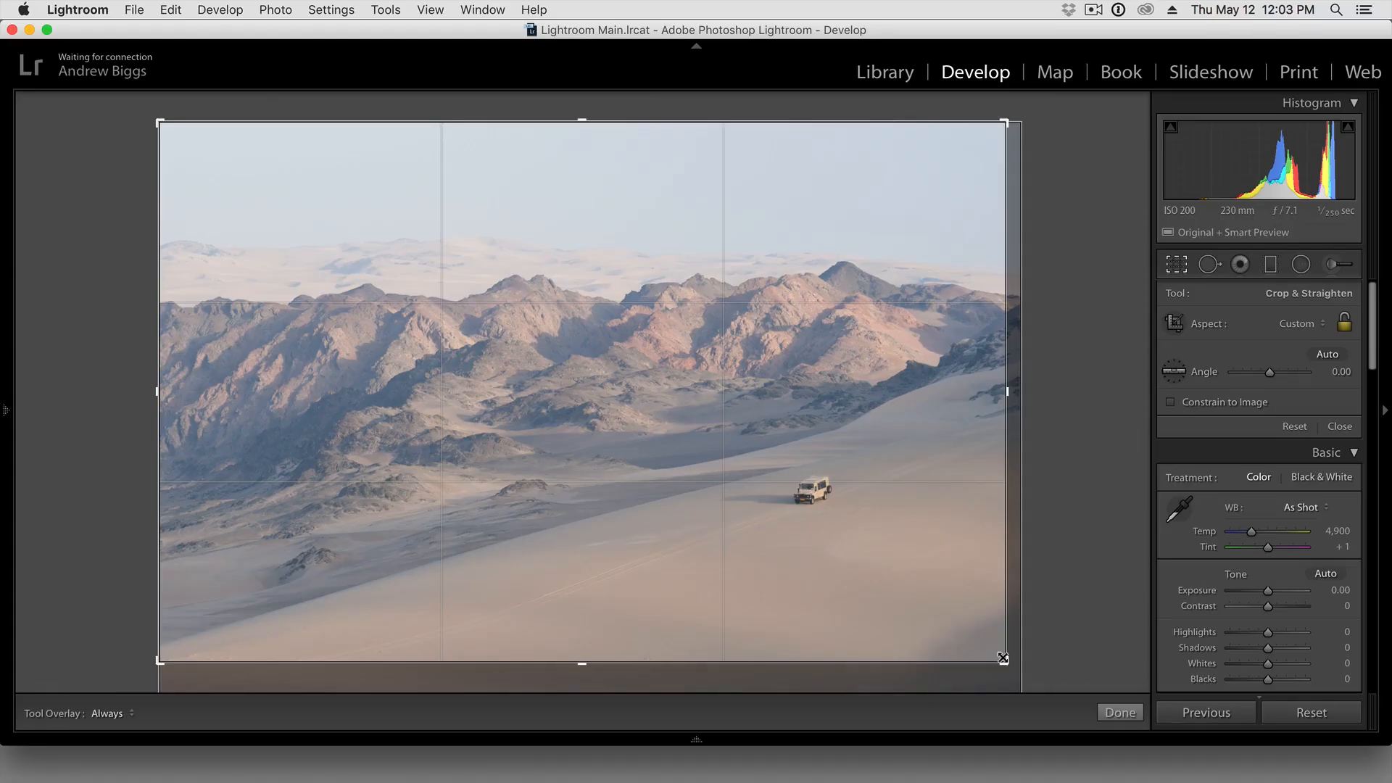
# Cycle through the crop guide overlays to compare compositions and return to the grid
pyautogui.press('o')
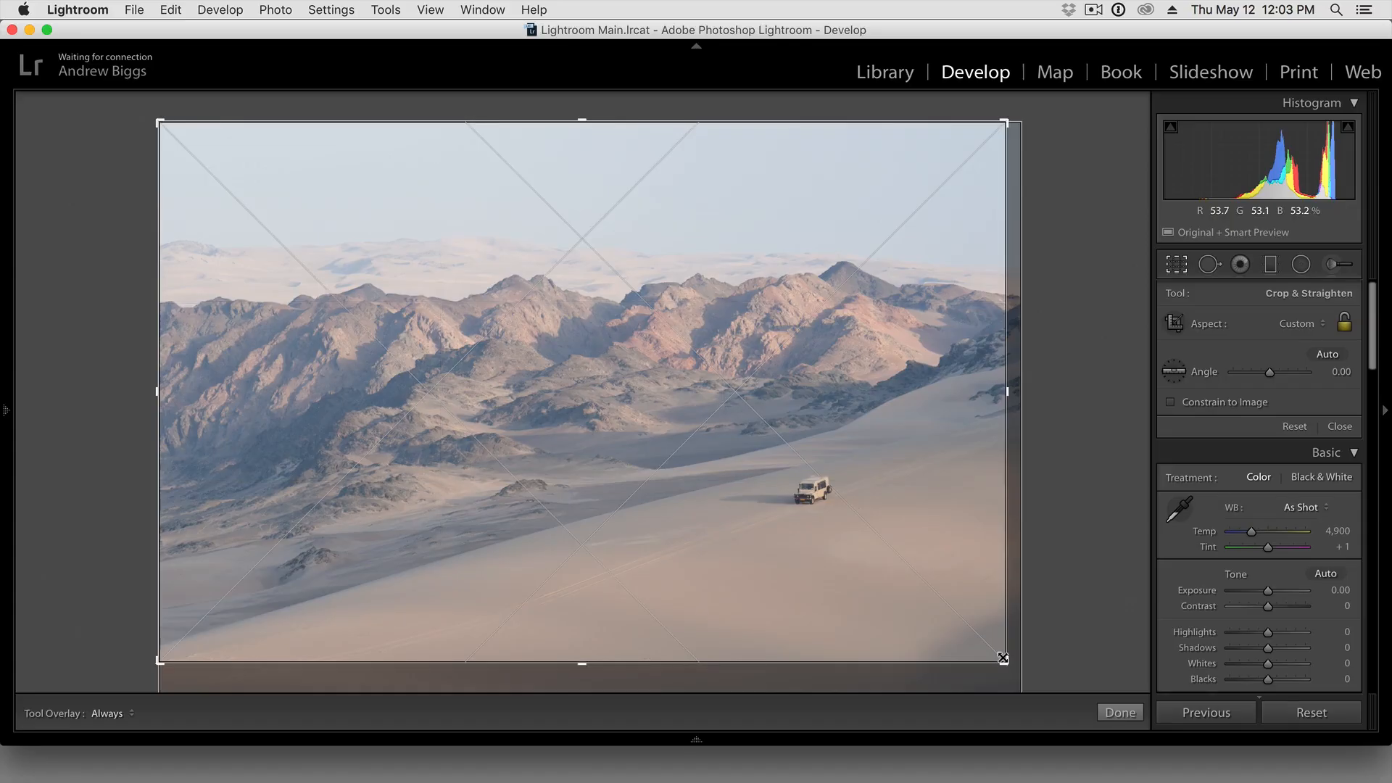
pyautogui.press('o')
pyautogui.press('o')
pyautogui.press('o')
pyautogui.press('o')
pyautogui.press('o')
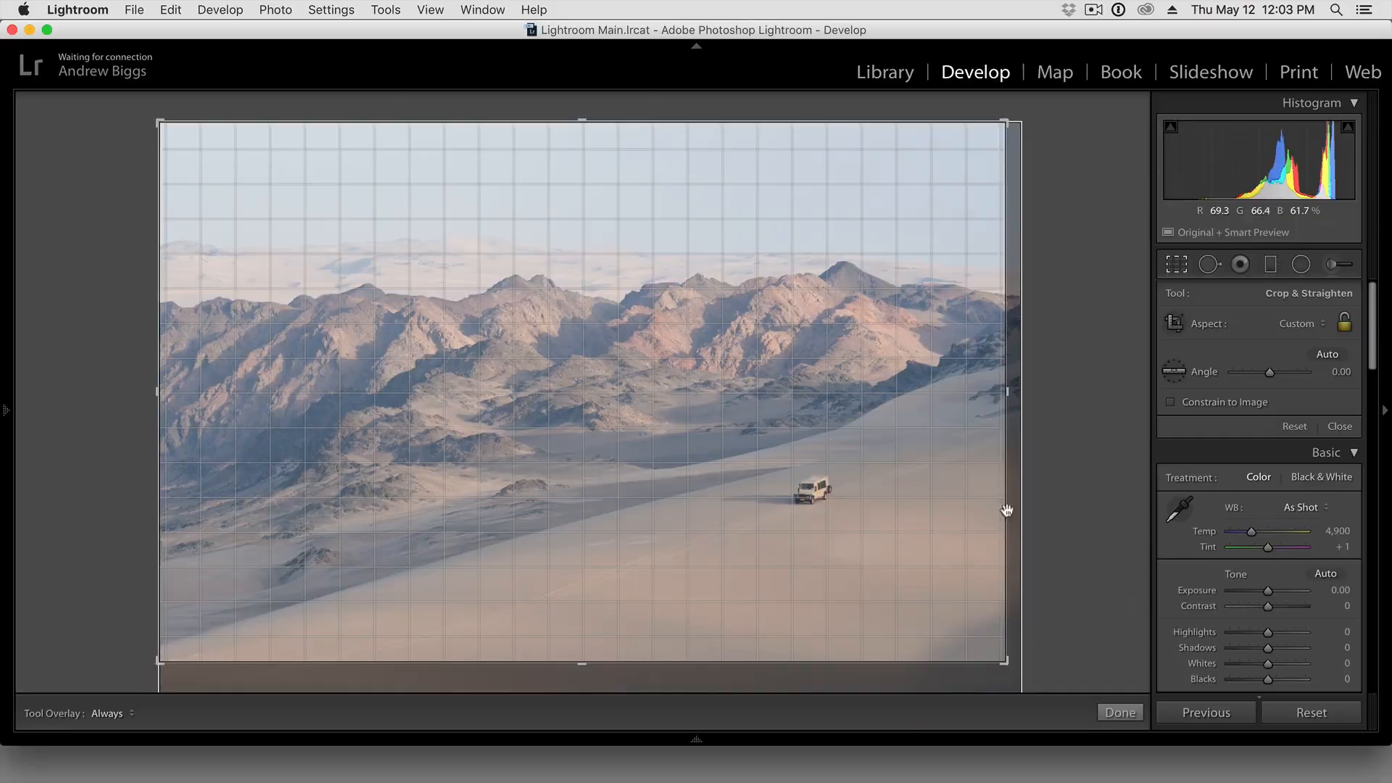
# Straighten the photo within the crop by hand rotation and a line traced along the distant horizon, finishing at an angle of -0.45
pyautogui.moveTo(1009, 507); pyautogui.dragTo(1031, 467)
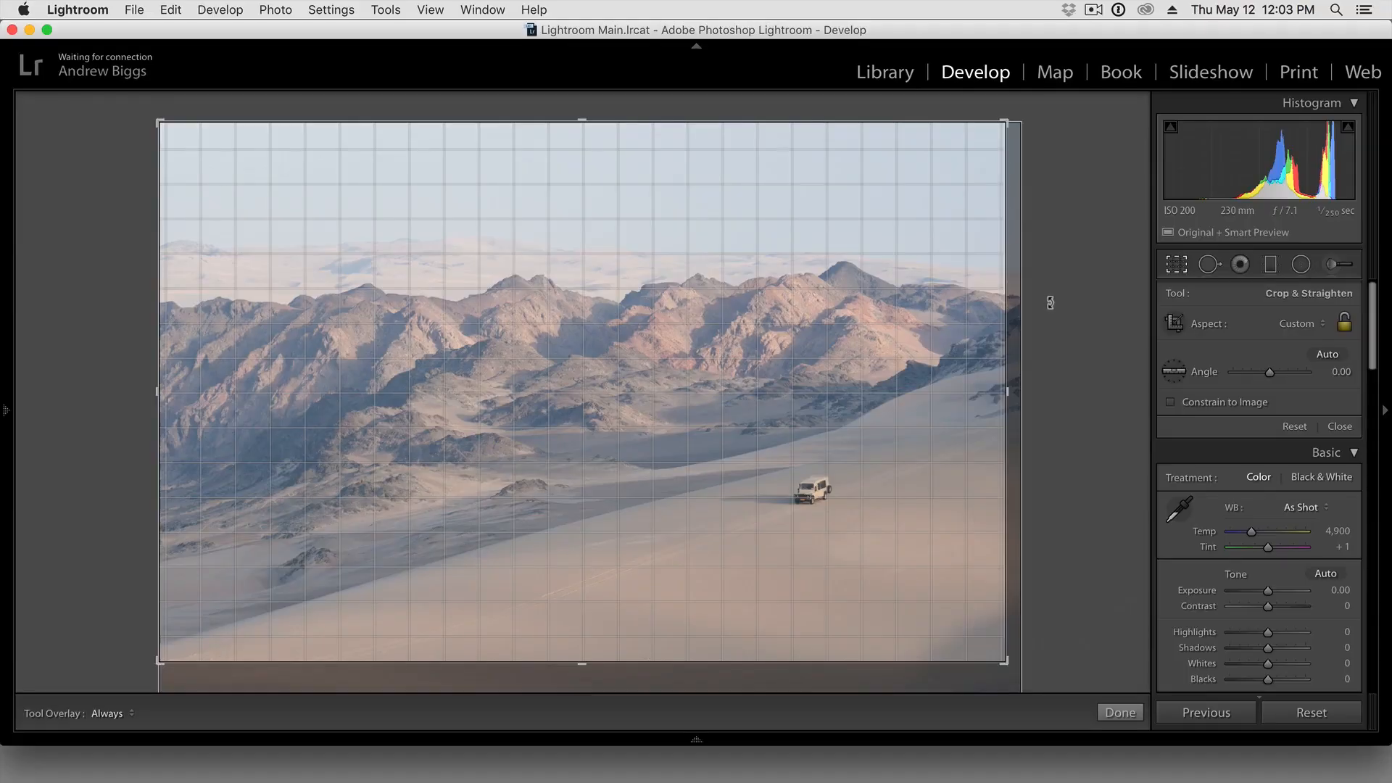
pyautogui.moveTo(1055, 305)
pyautogui.mouseDown()
pyautogui.moveTo(1059, 283)
pyautogui.moveTo(1061, 295)
pyautogui.mouseUp()
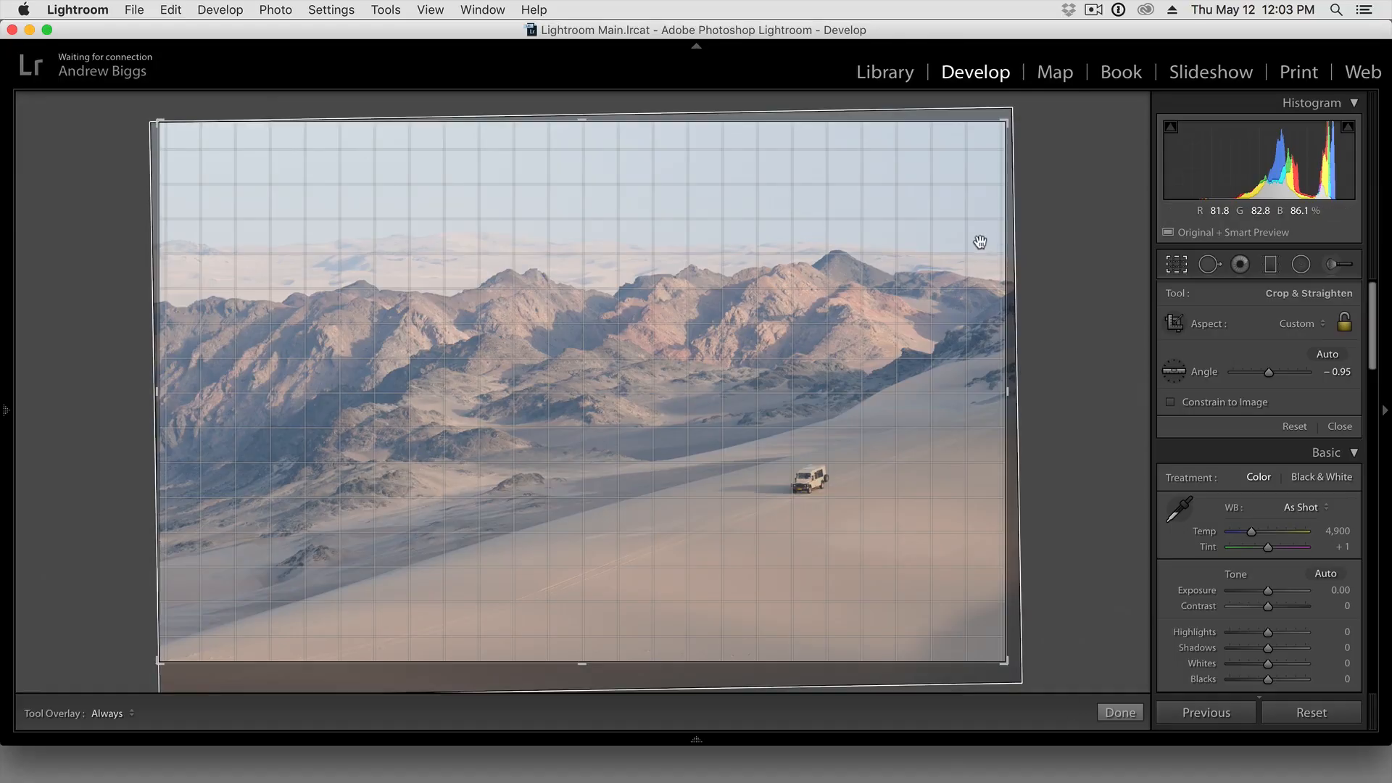
pyautogui.moveTo(988, 259); pyautogui.dragTo(585, 240)
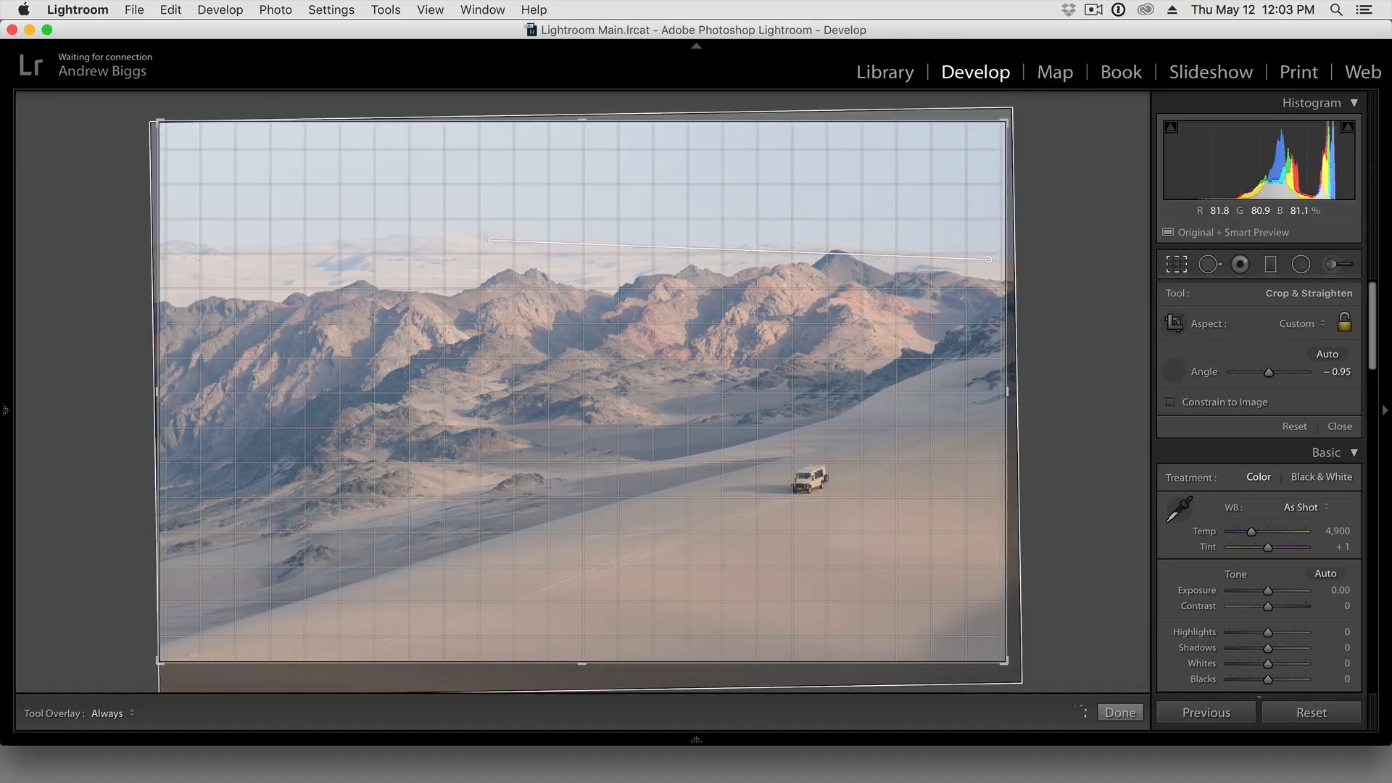
pyautogui.moveTo(223, 234); pyautogui.dragTo(175, 244)
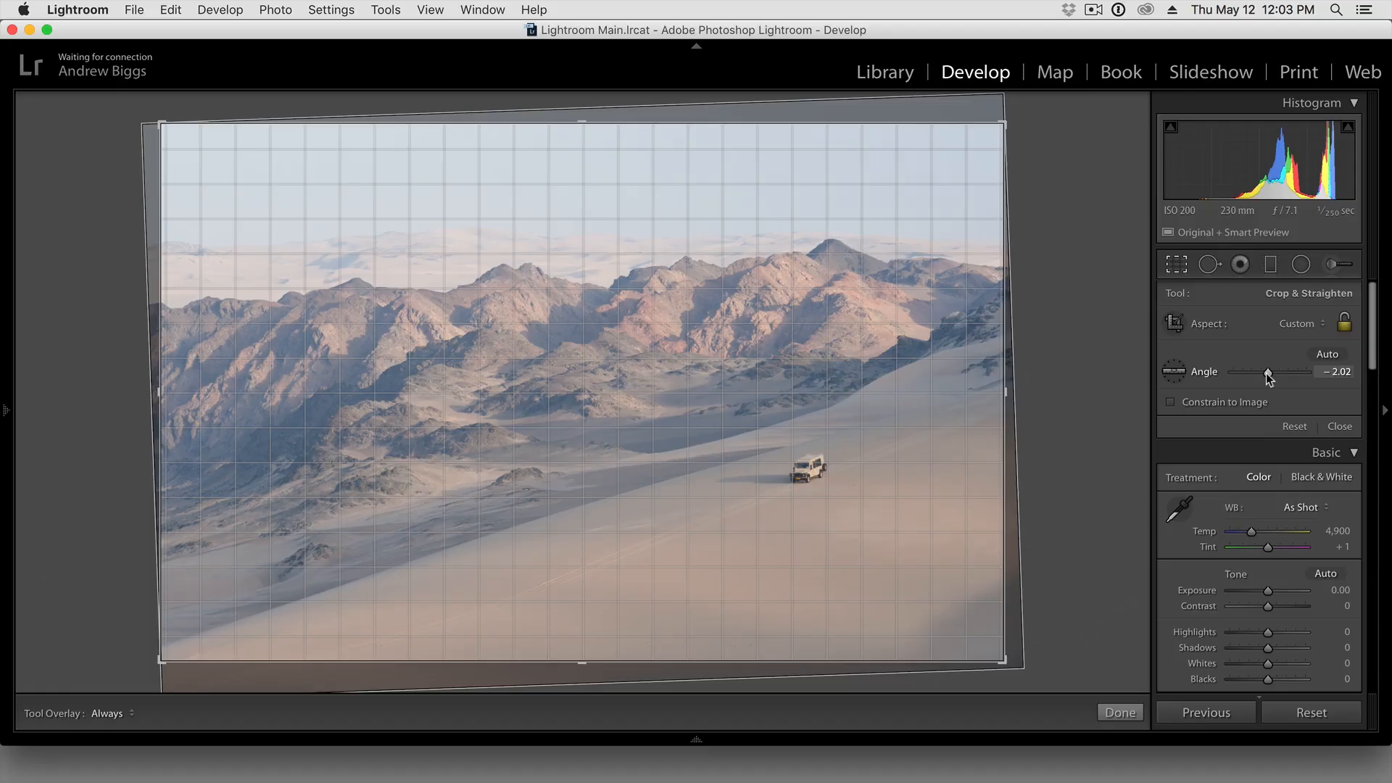
pyautogui.moveTo(1091, 304); pyautogui.dragTo(1099, 317)
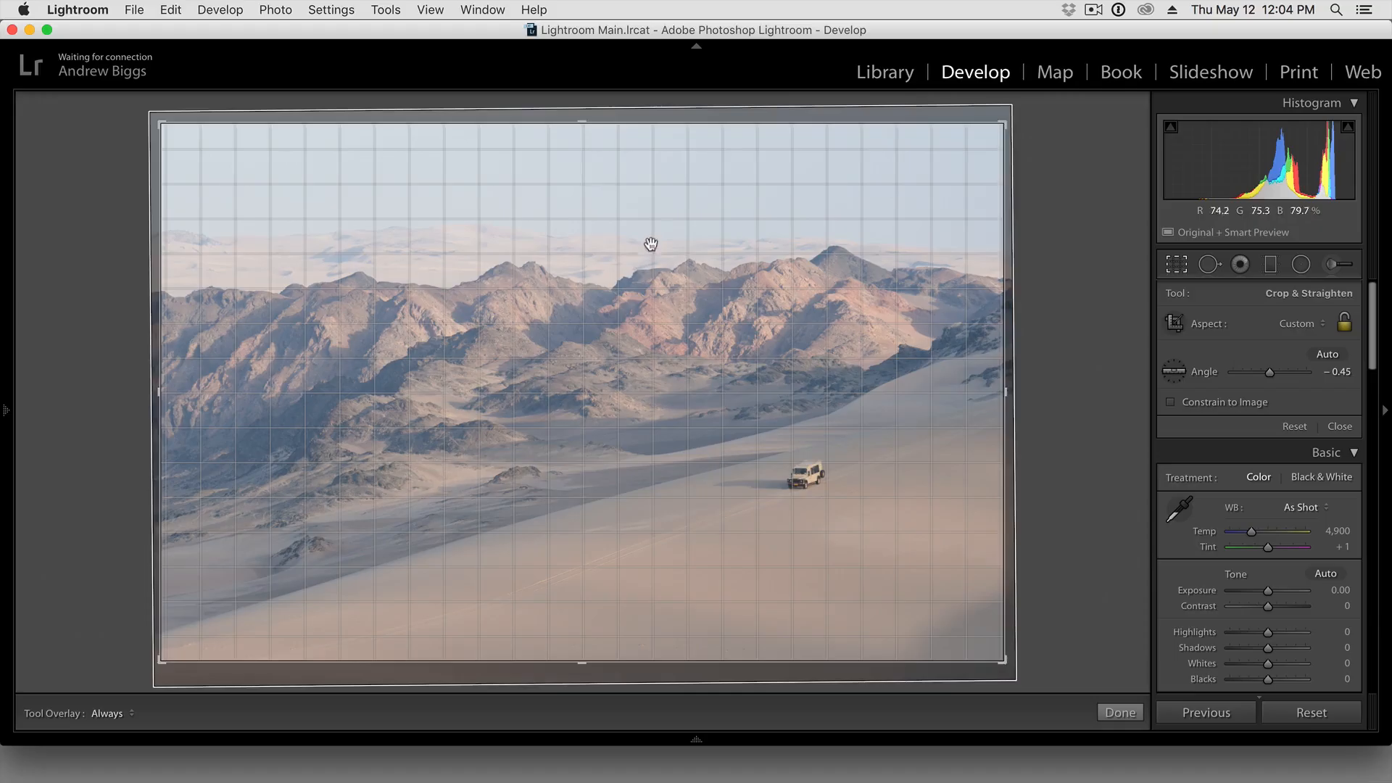
# Reset the crop to the original full frame and close the Crop tool
pyautogui.press('alt')
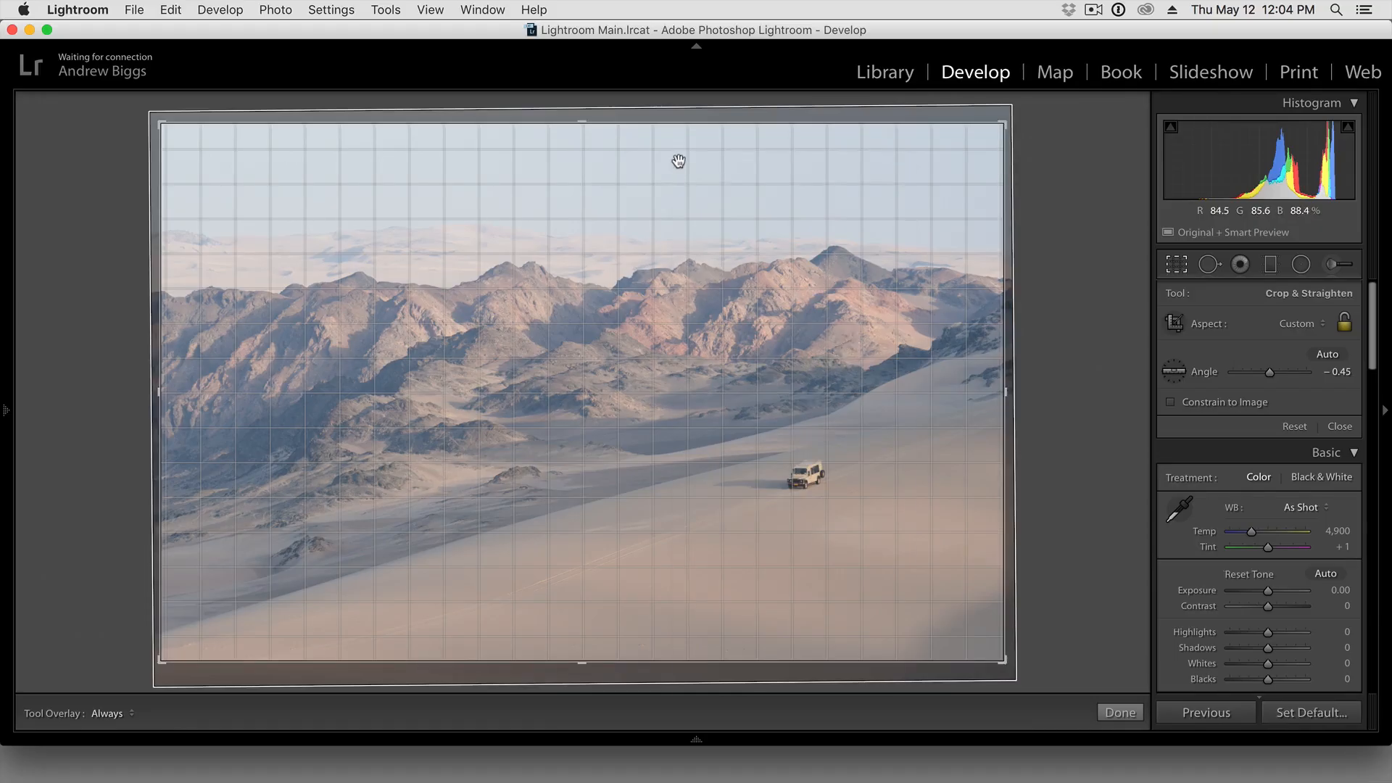
pyautogui.rightClick(678, 160)
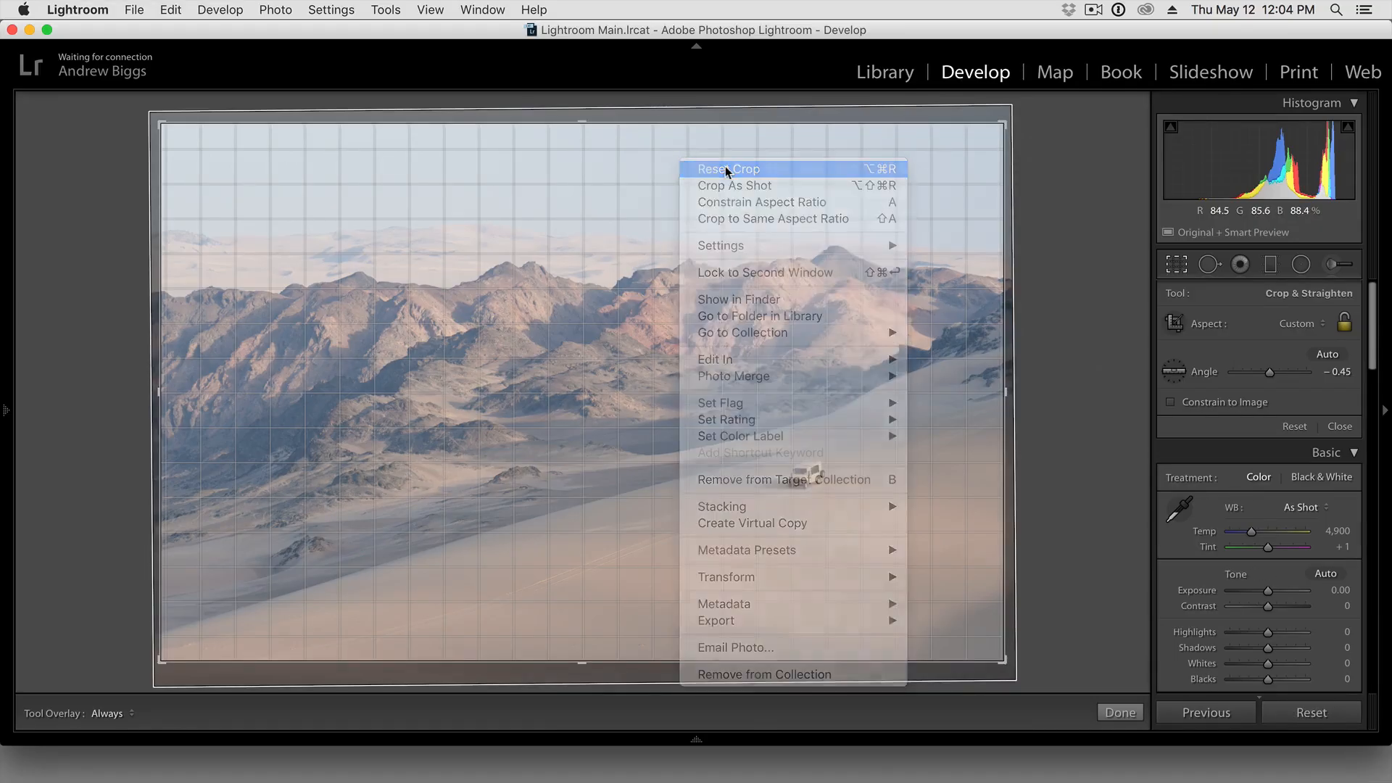
pyautogui.click(727, 170)
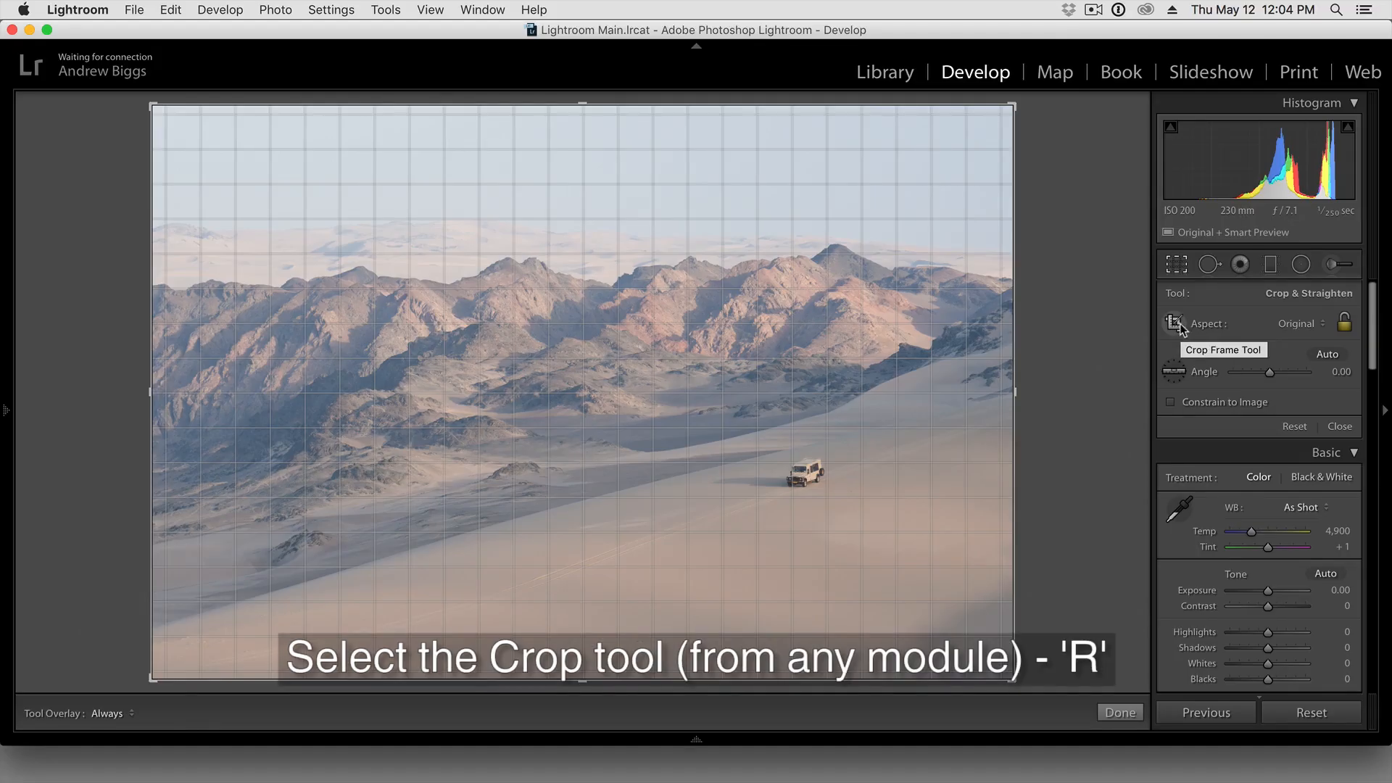
pyautogui.press('r')
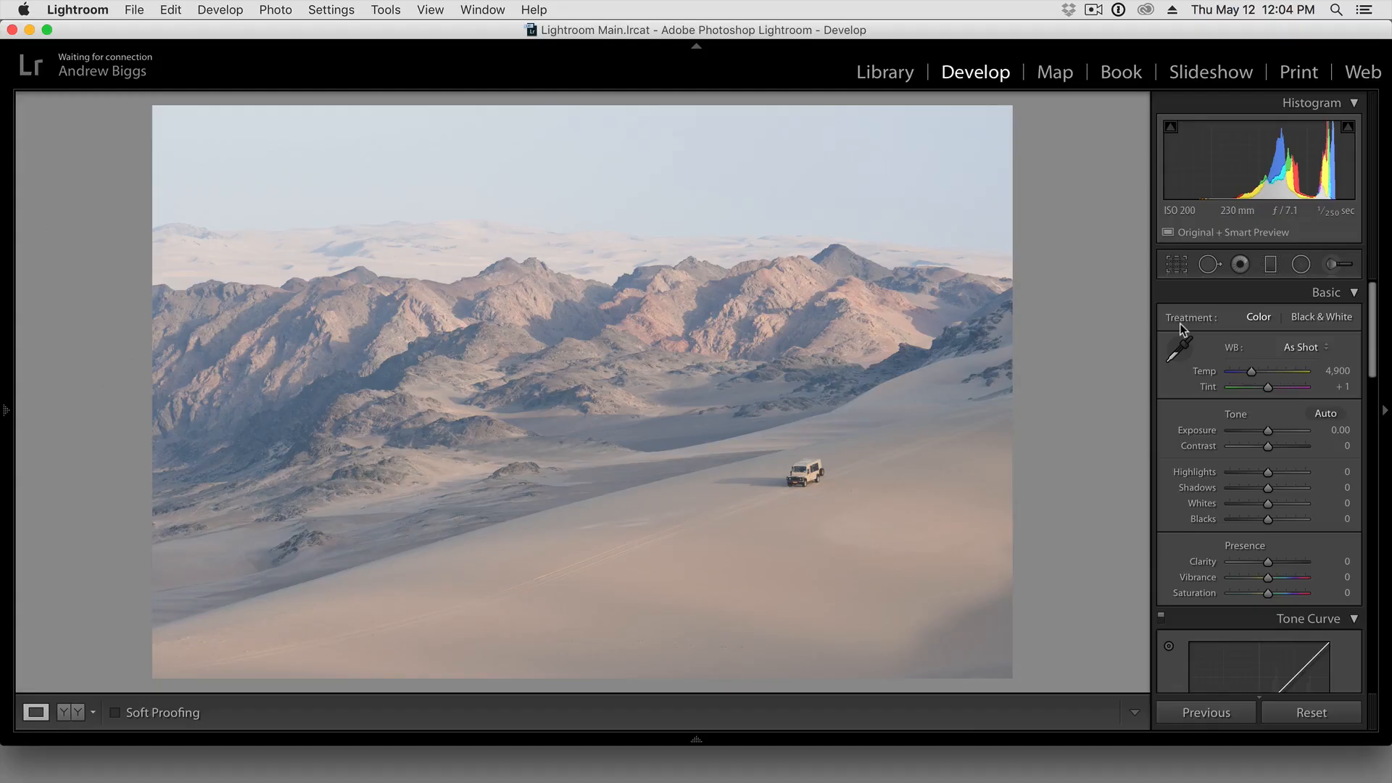
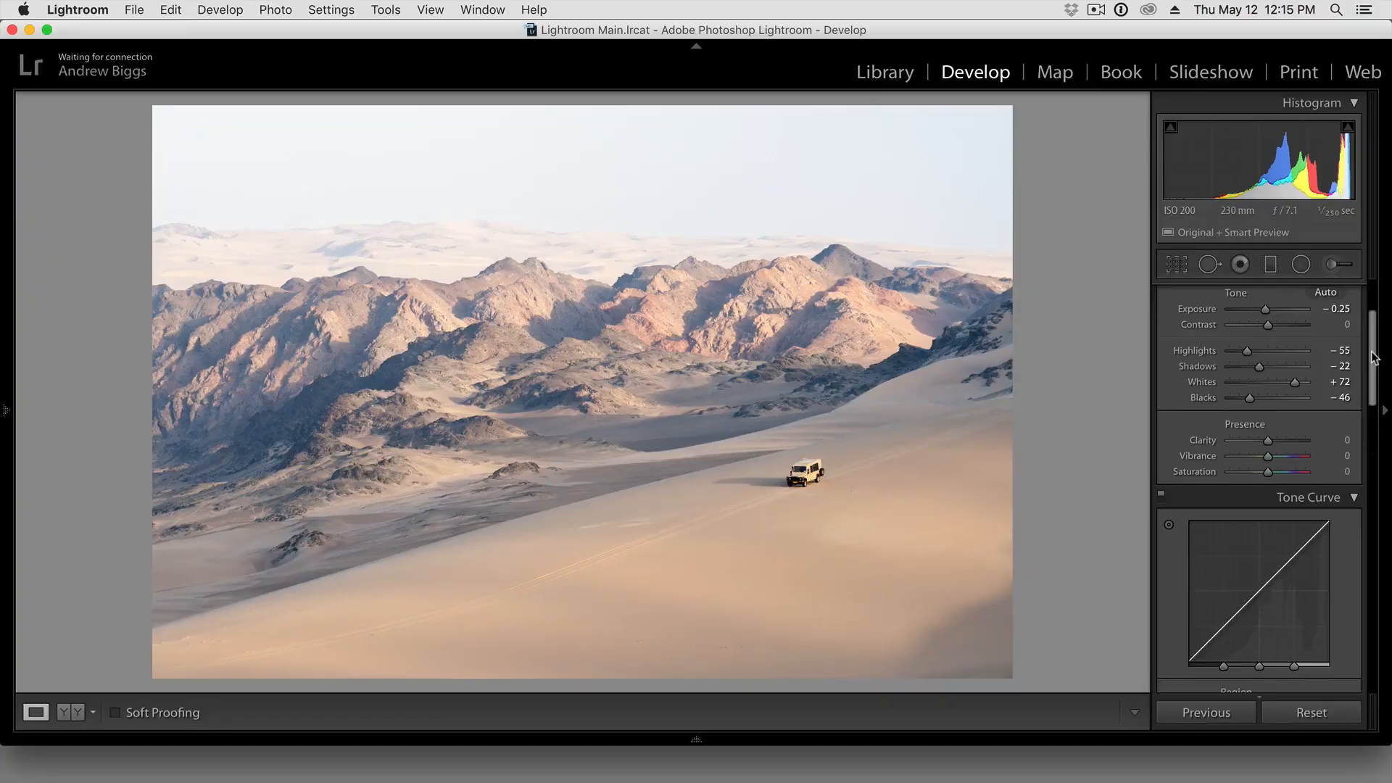
# Set the tone curve's Darks to -9 and Lights to +10, and compare the photo with the curve off and on
pyautogui.moveTo(1373, 357); pyautogui.dragTo(1370, 398)
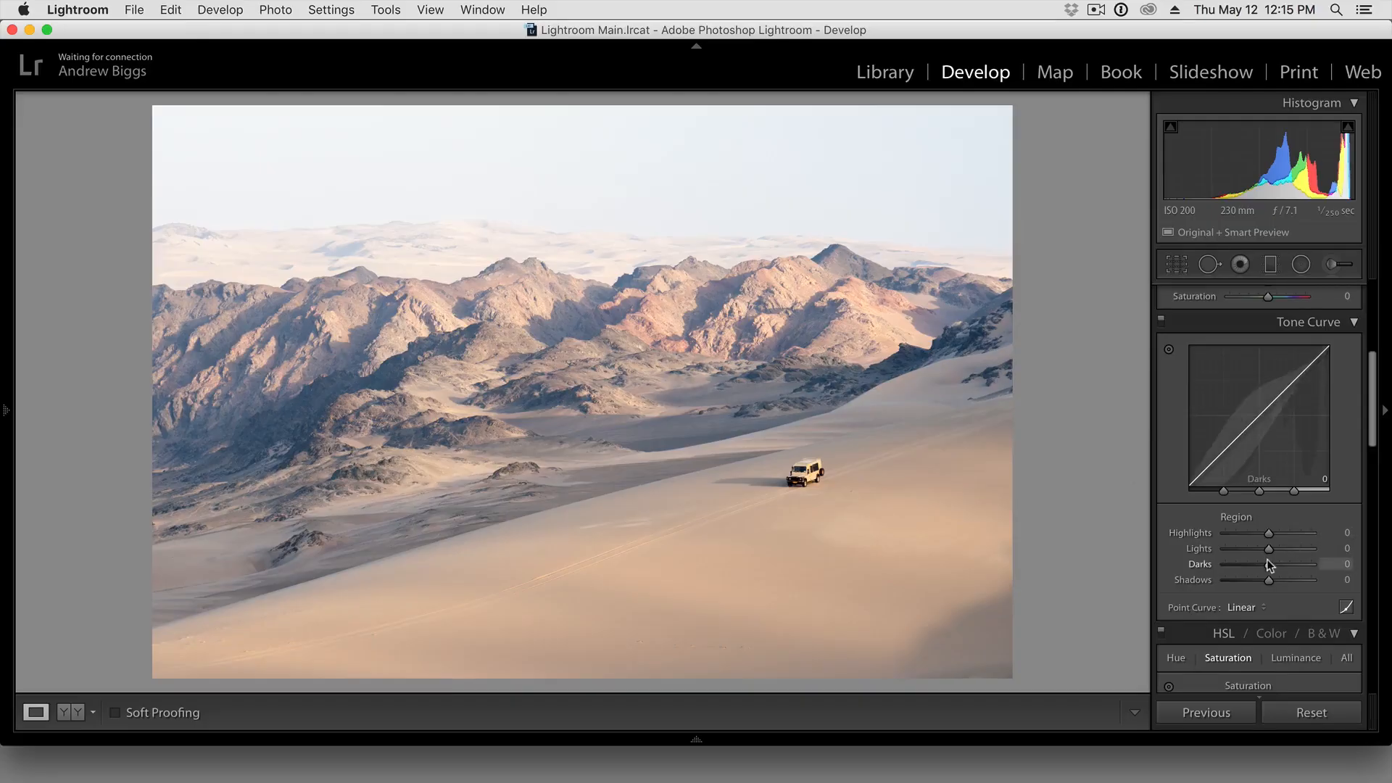
pyautogui.moveTo(1268, 562)
pyautogui.mouseDown()
pyautogui.moveTo(1292, 563)
pyautogui.moveTo(1247, 559)
pyautogui.moveTo(1261, 561)
pyautogui.mouseUp()
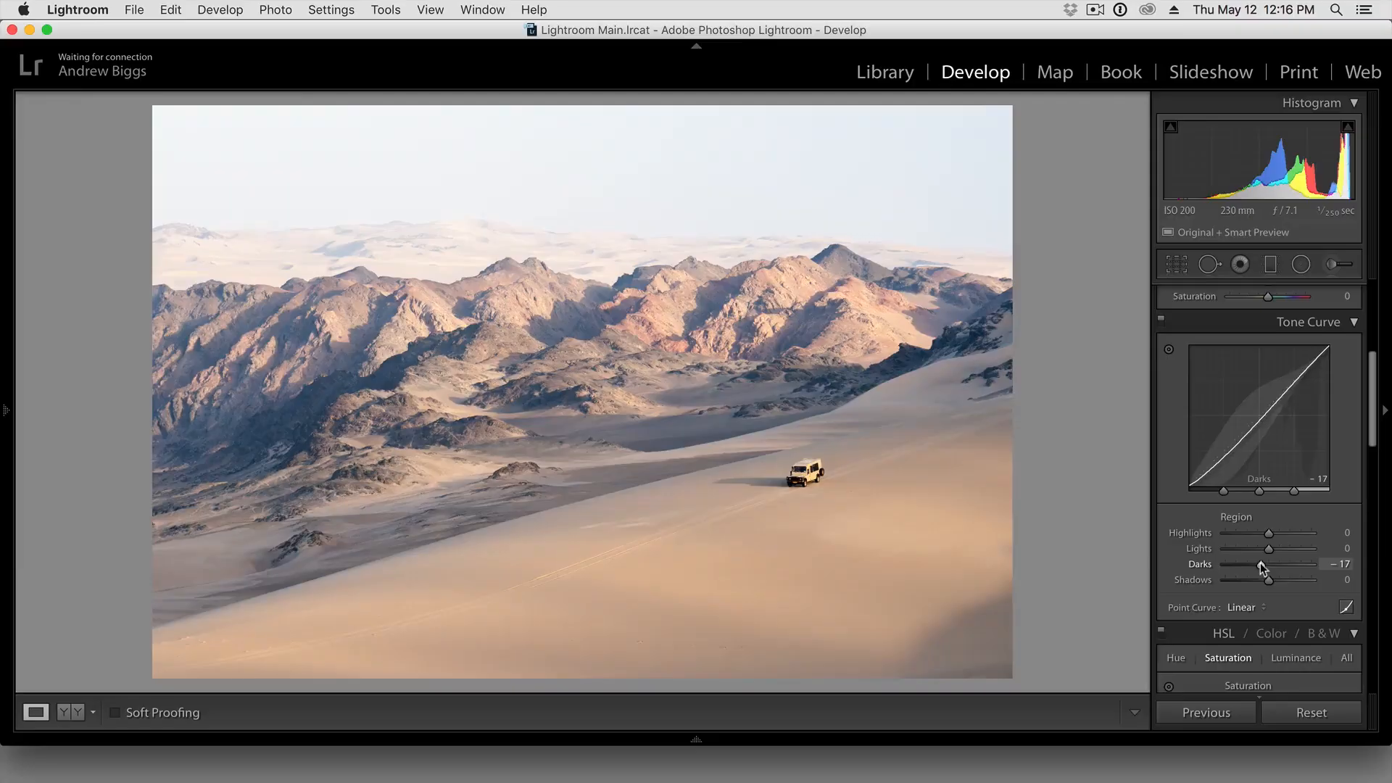
pyautogui.moveTo(1258, 569)
pyautogui.mouseDown()
pyautogui.moveTo(1296, 569)
pyautogui.moveTo(1226, 563)
pyautogui.moveTo(1263, 565)
pyautogui.mouseUp()
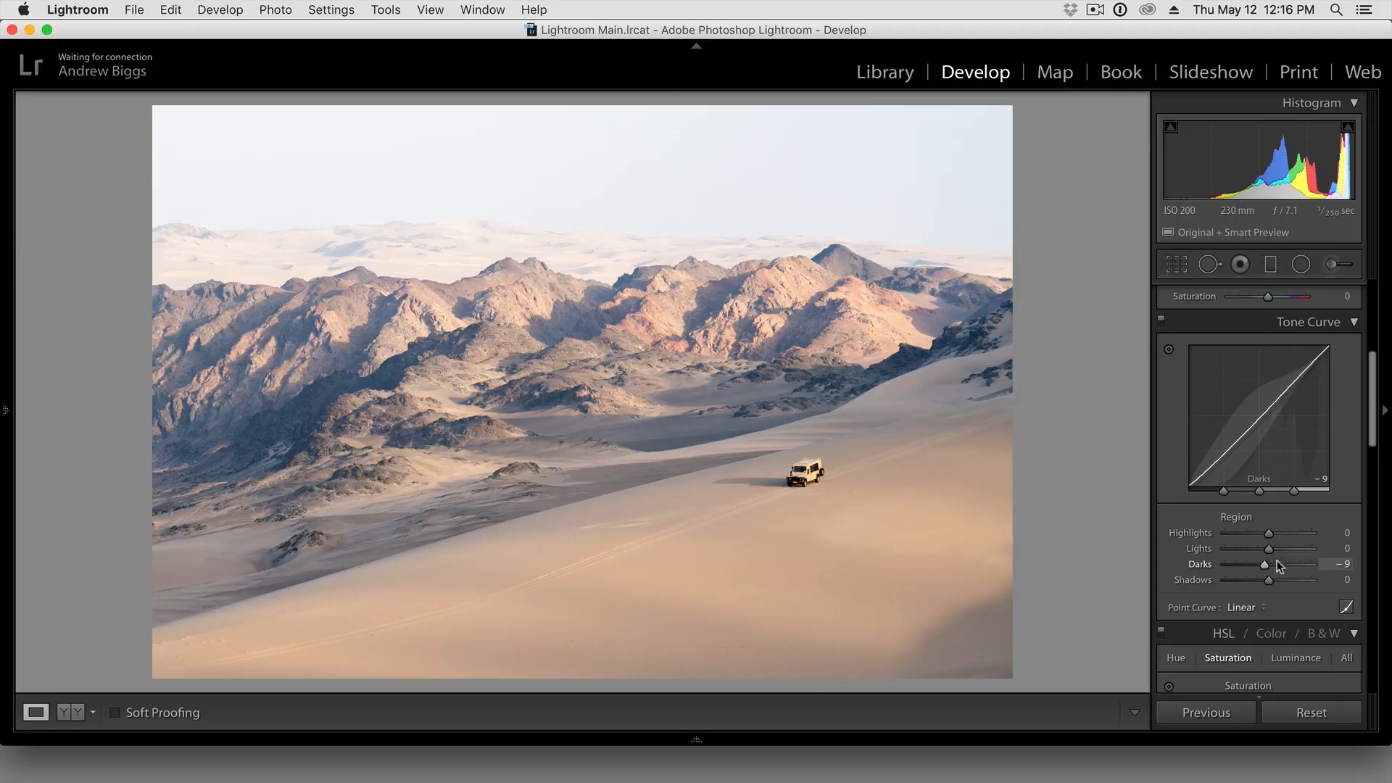
pyautogui.click(1271, 548)
pyautogui.moveTo(1272, 546); pyautogui.dragTo(1273, 550)
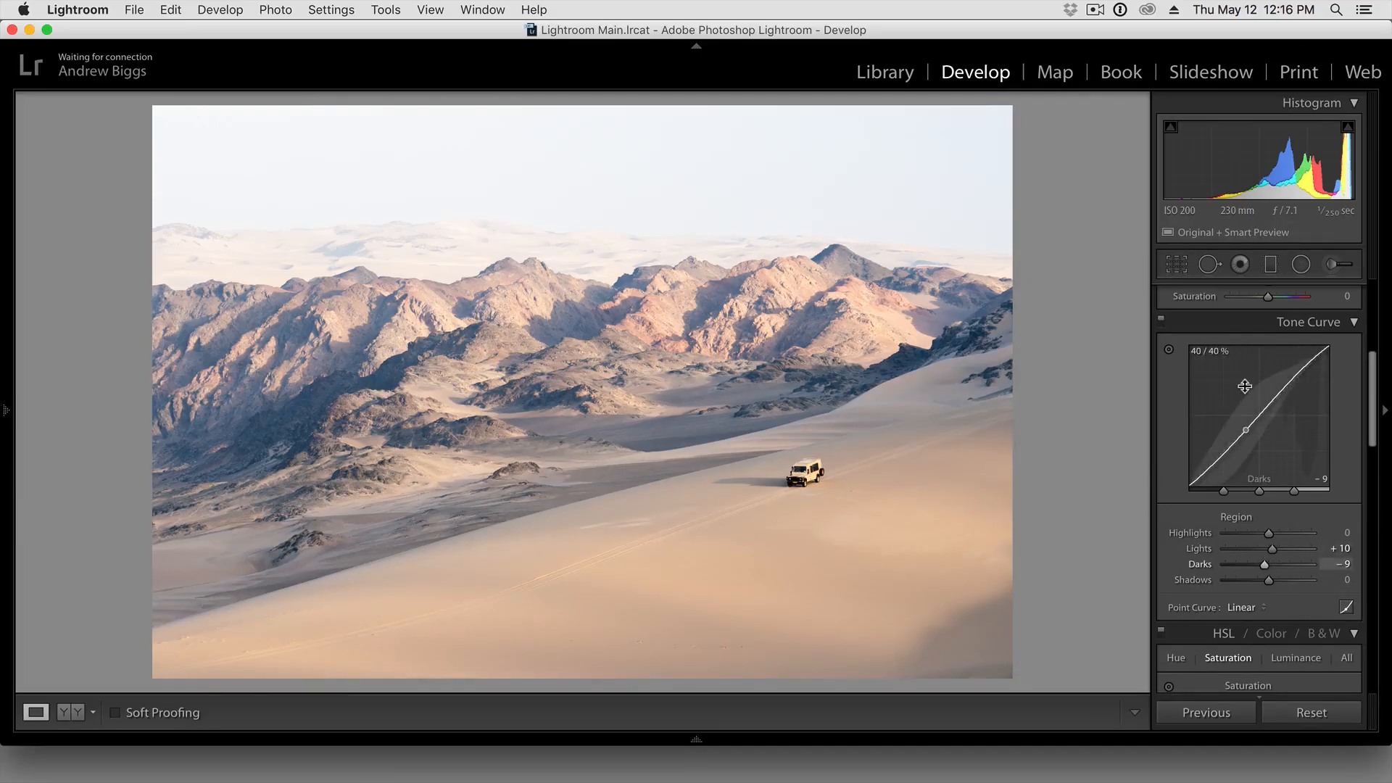
pyautogui.click(1162, 320)
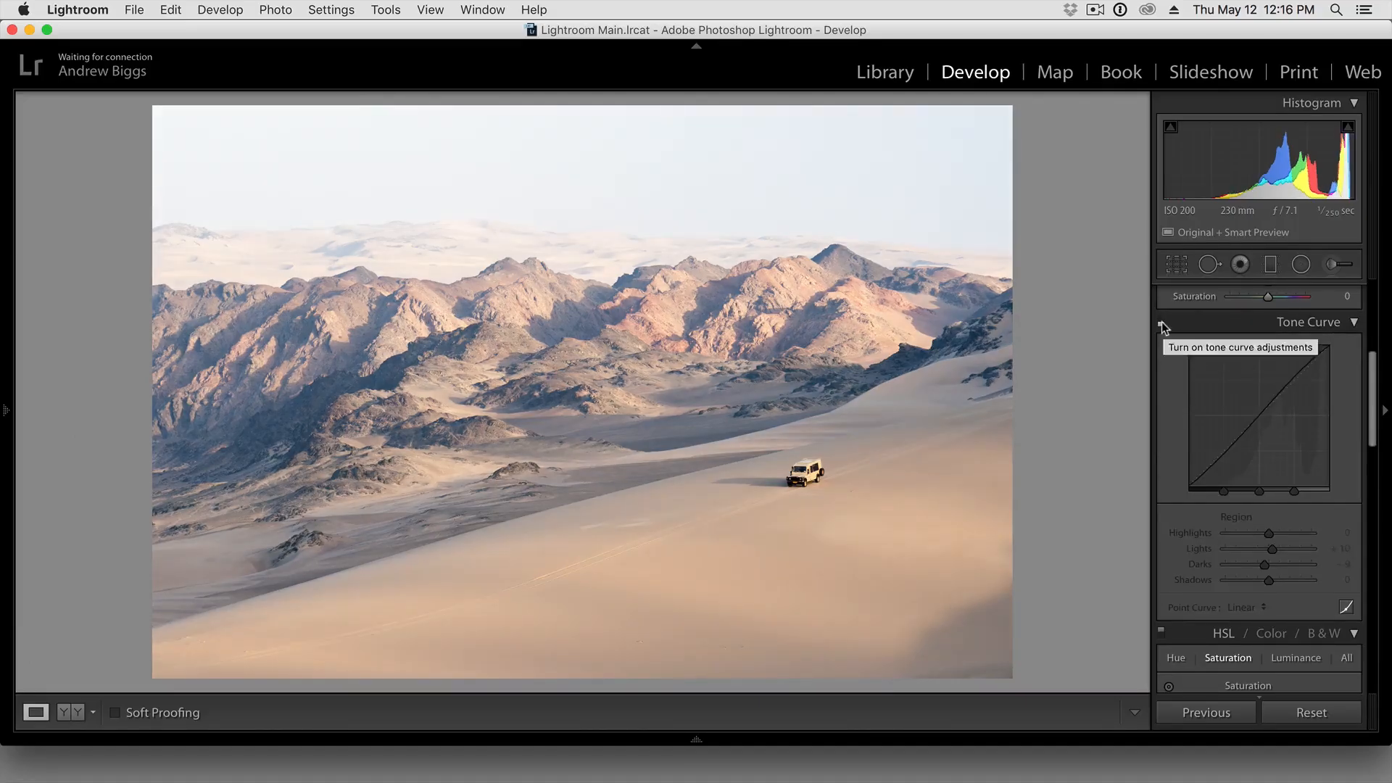
pyautogui.click(1162, 322)
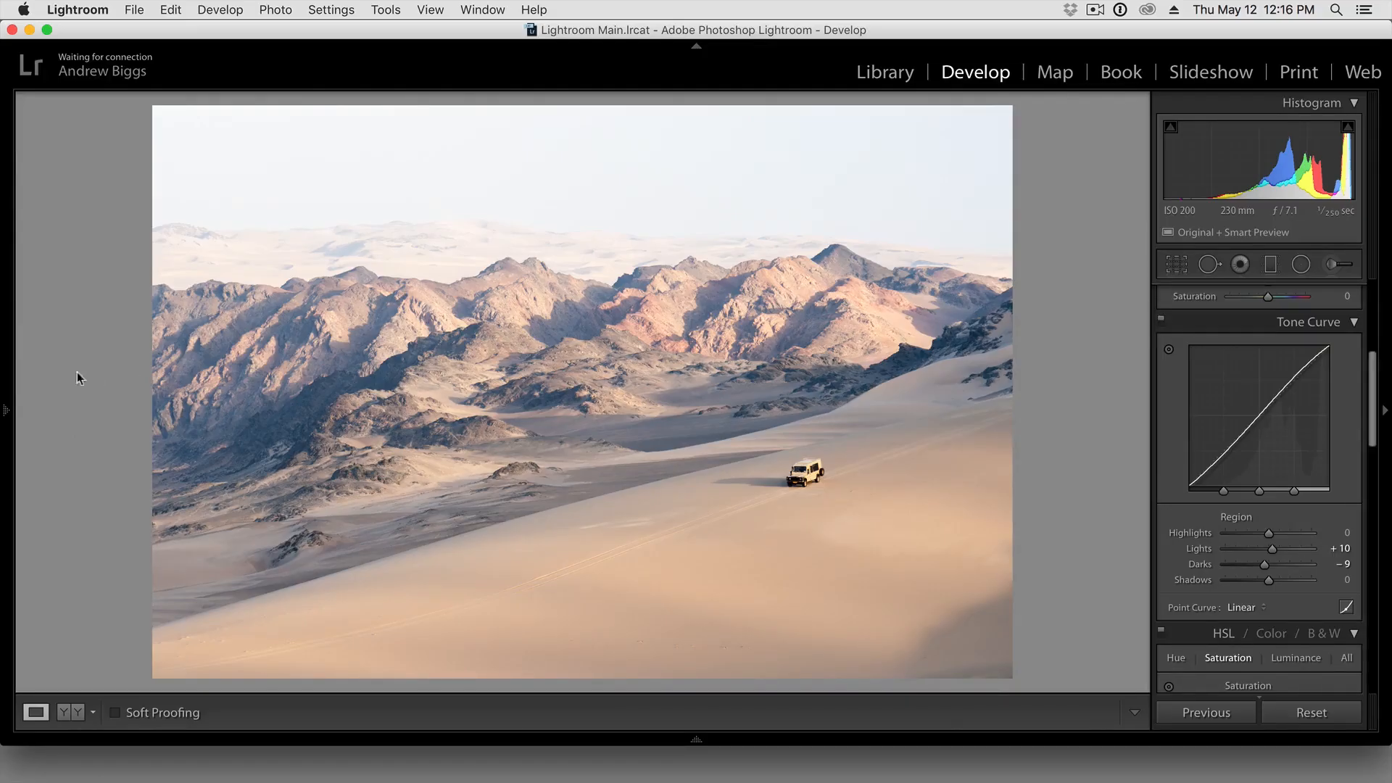
# Review the photo's edit history down to its earliest entries and hide it again, then briefly collapse and restore the module picker
pyautogui.click(6, 413)
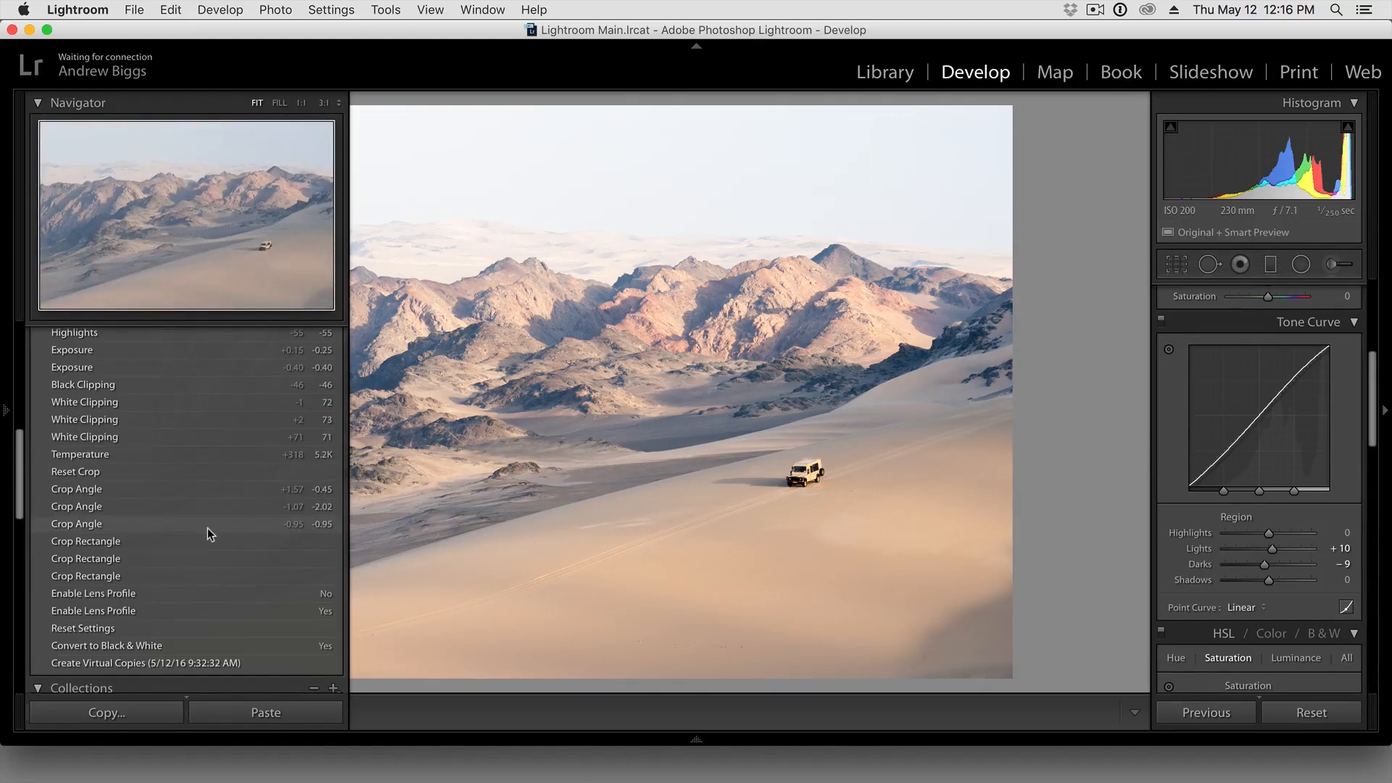
pyautogui.scroll(-1, 209, 525)
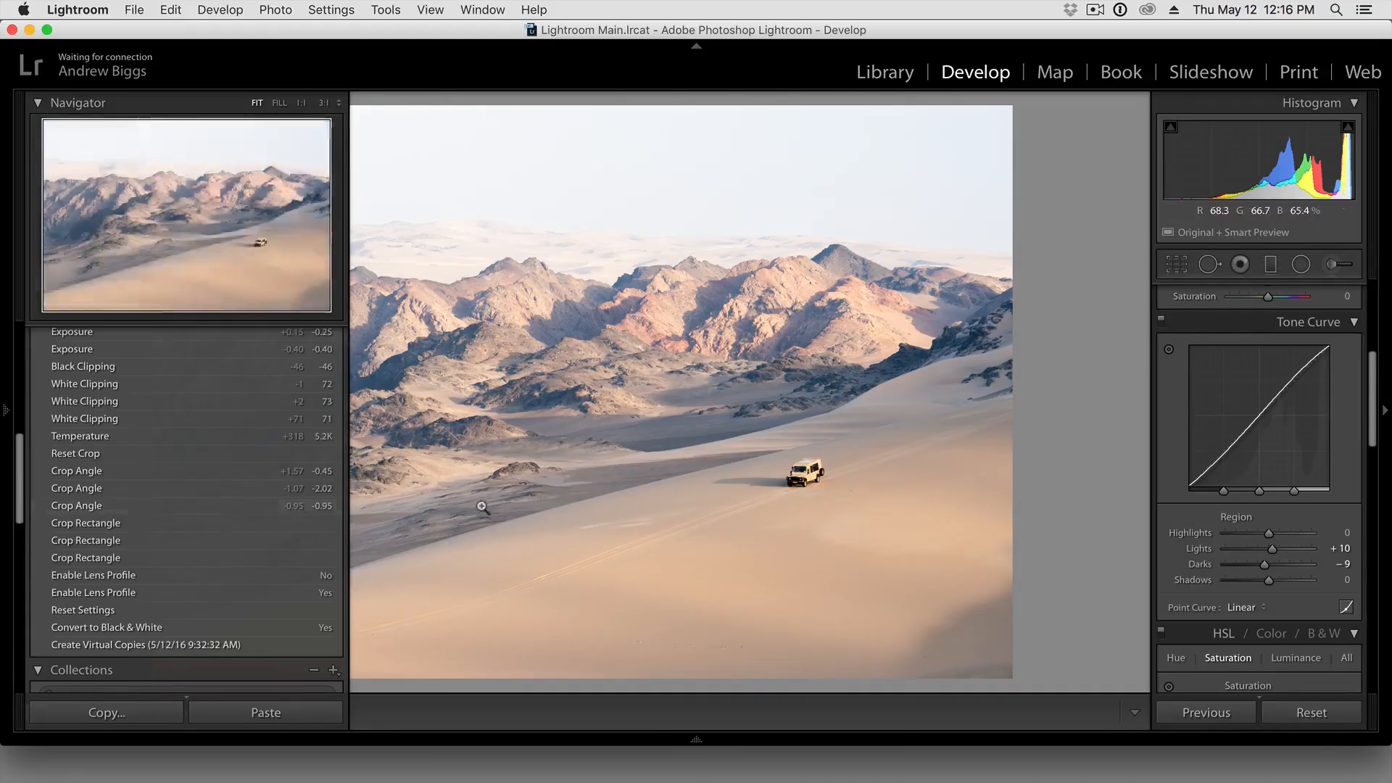
pyautogui.press('F7')
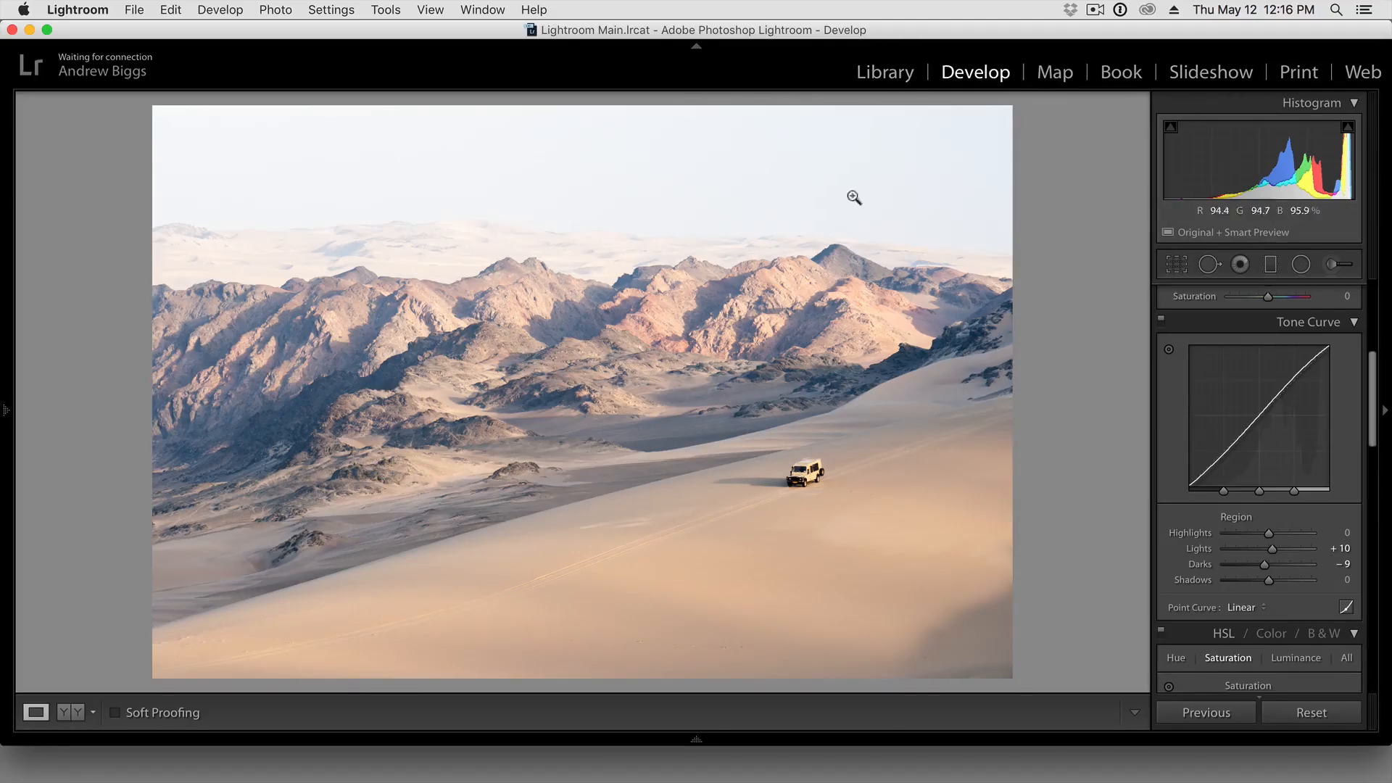
pyautogui.click(697, 48)
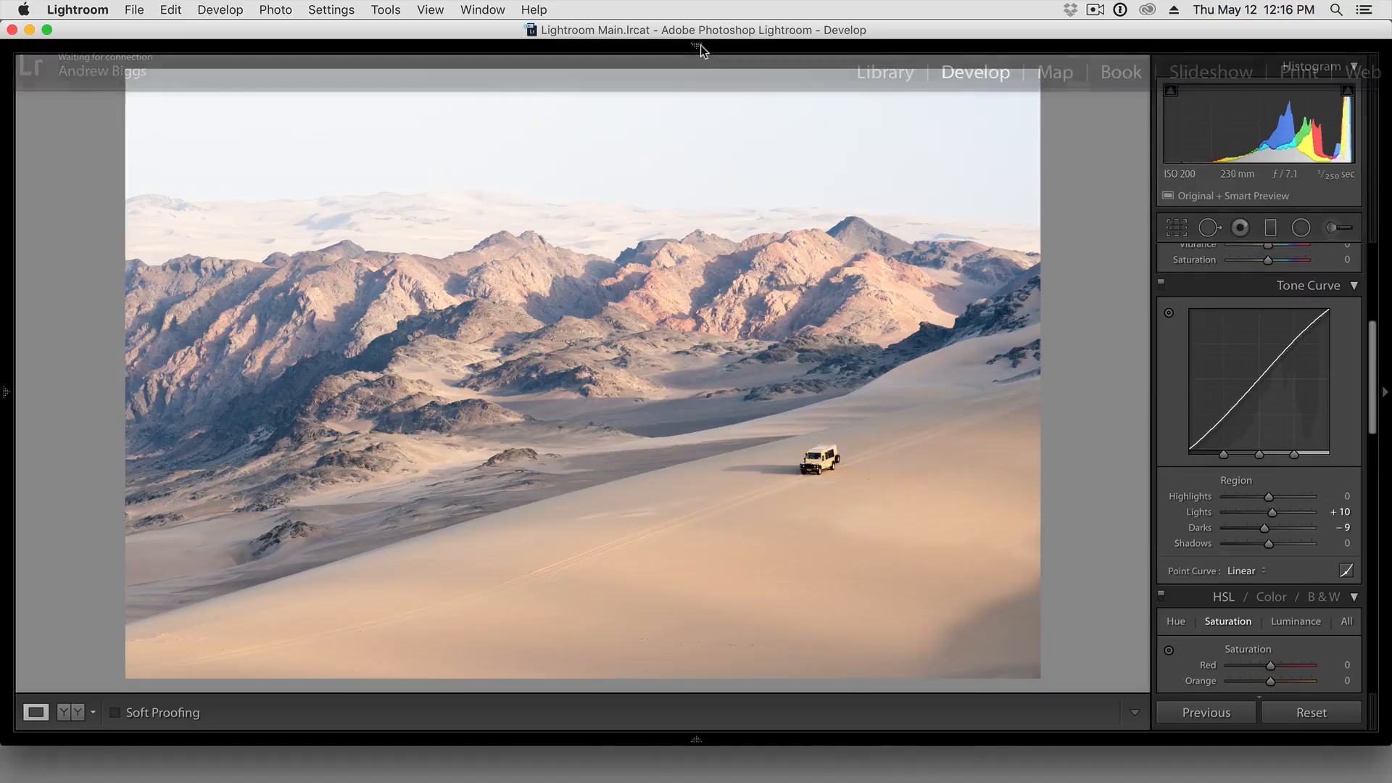
pyautogui.click(698, 48)
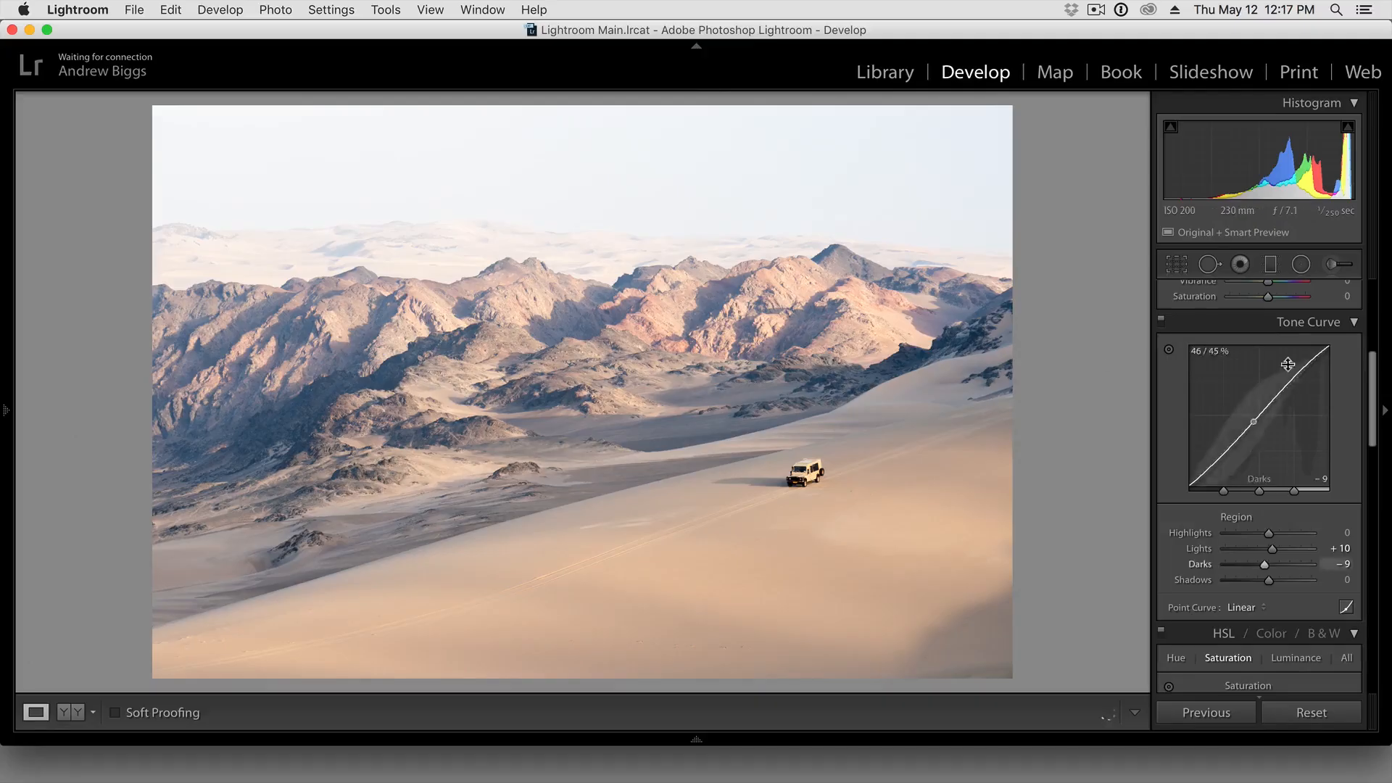
# Look over the HSL saturation and Split Toning settings and continue to the Detail section's sharpening and noise reduction controls
pyautogui.moveTo(1373, 360); pyautogui.dragTo(1375, 427)
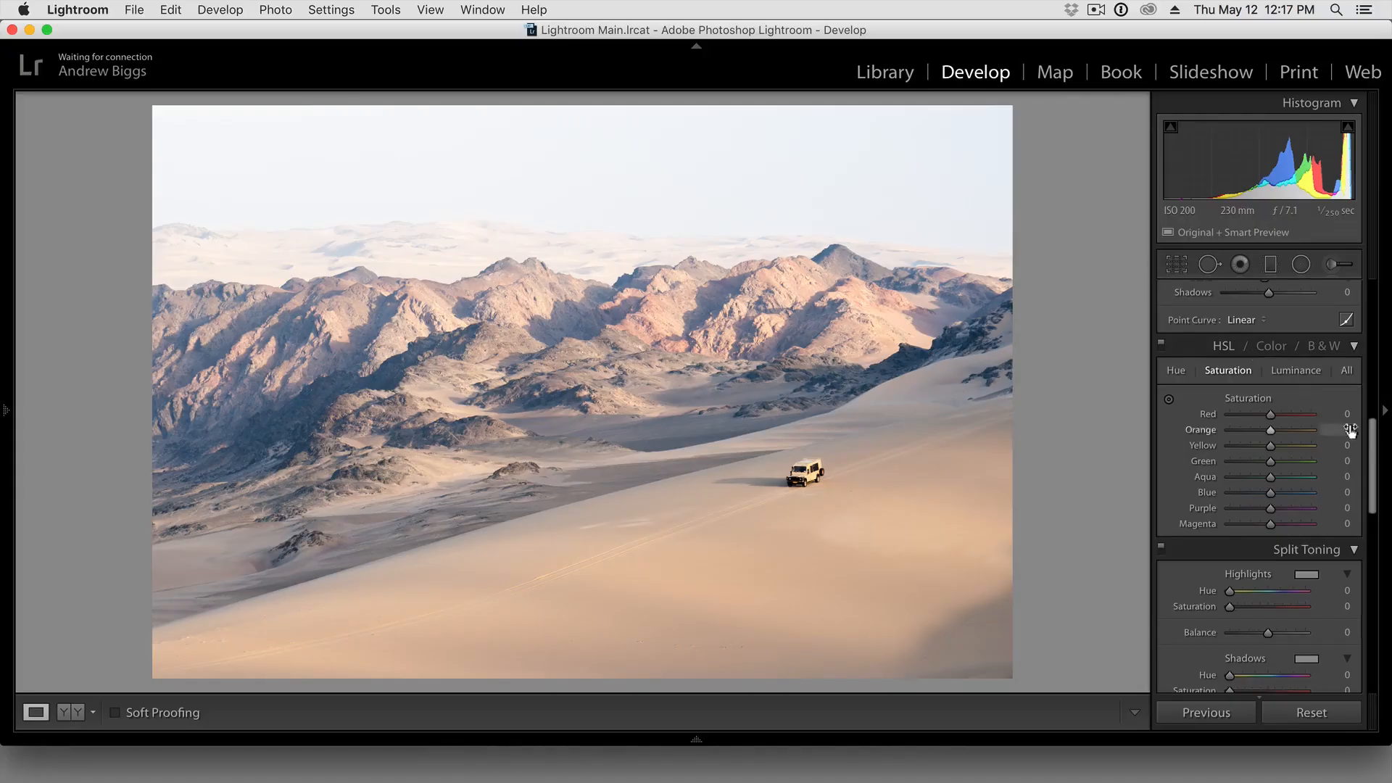
pyautogui.moveTo(1375, 435); pyautogui.dragTo(1358, 527)
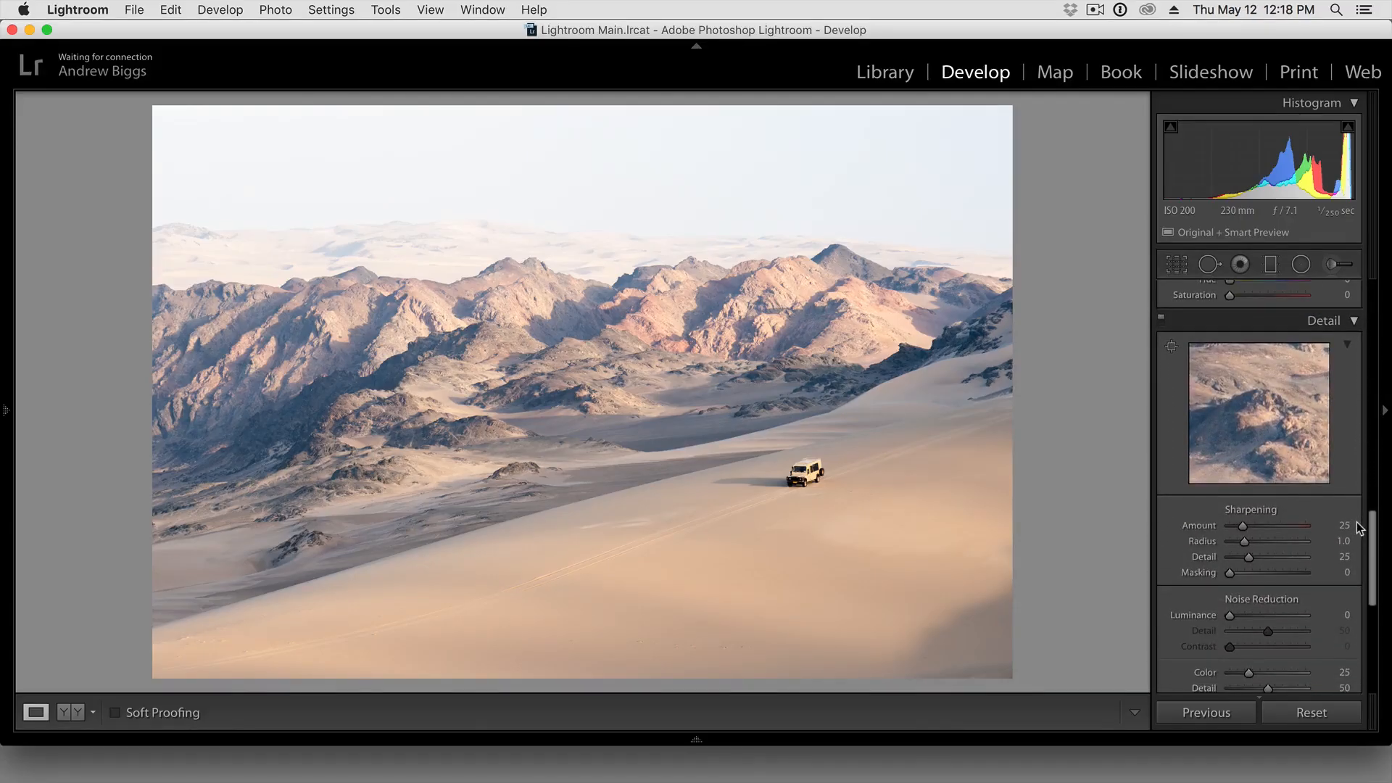
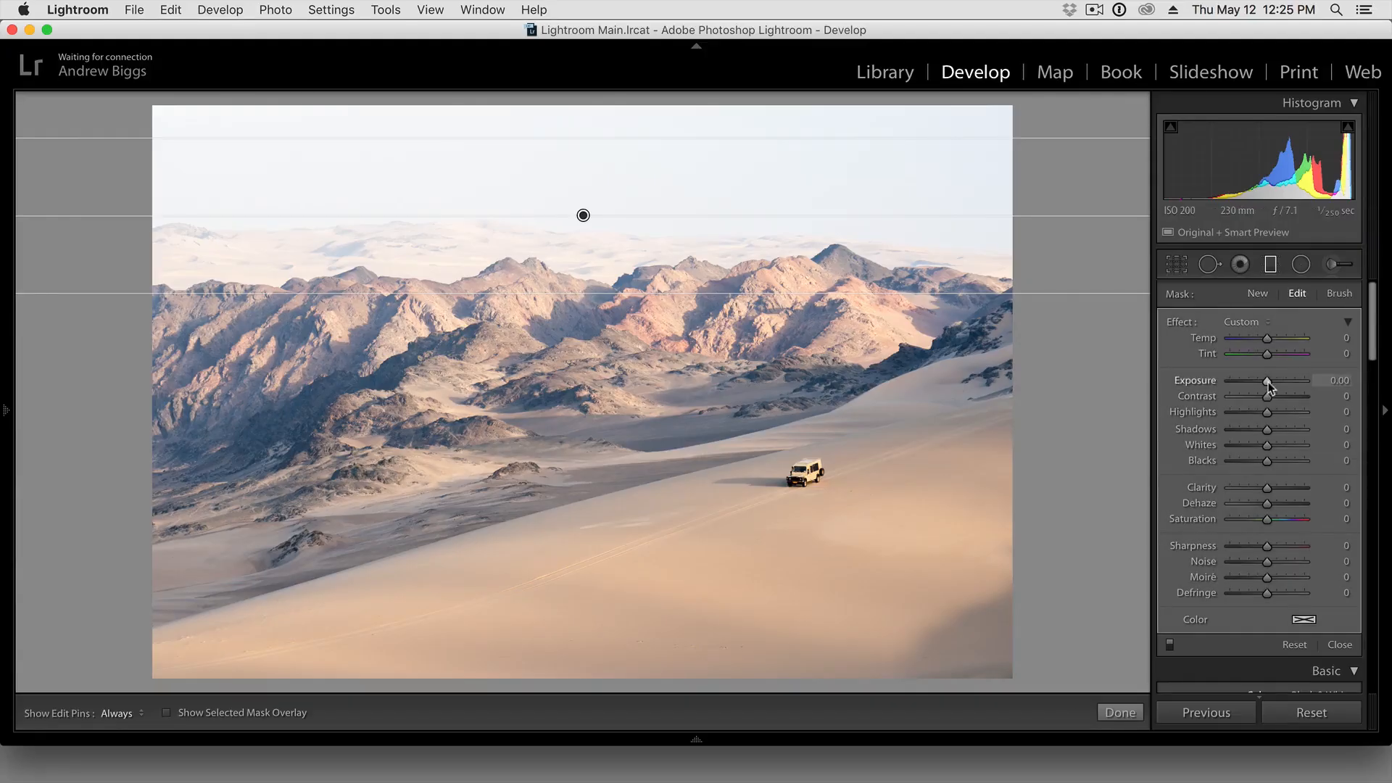
# Widen the sky's graduated filter above and below, set its exposure to -0.95 and highlights to 19, and reset its temperature
pyautogui.moveTo(1267, 384); pyautogui.dragTo(1245, 384)
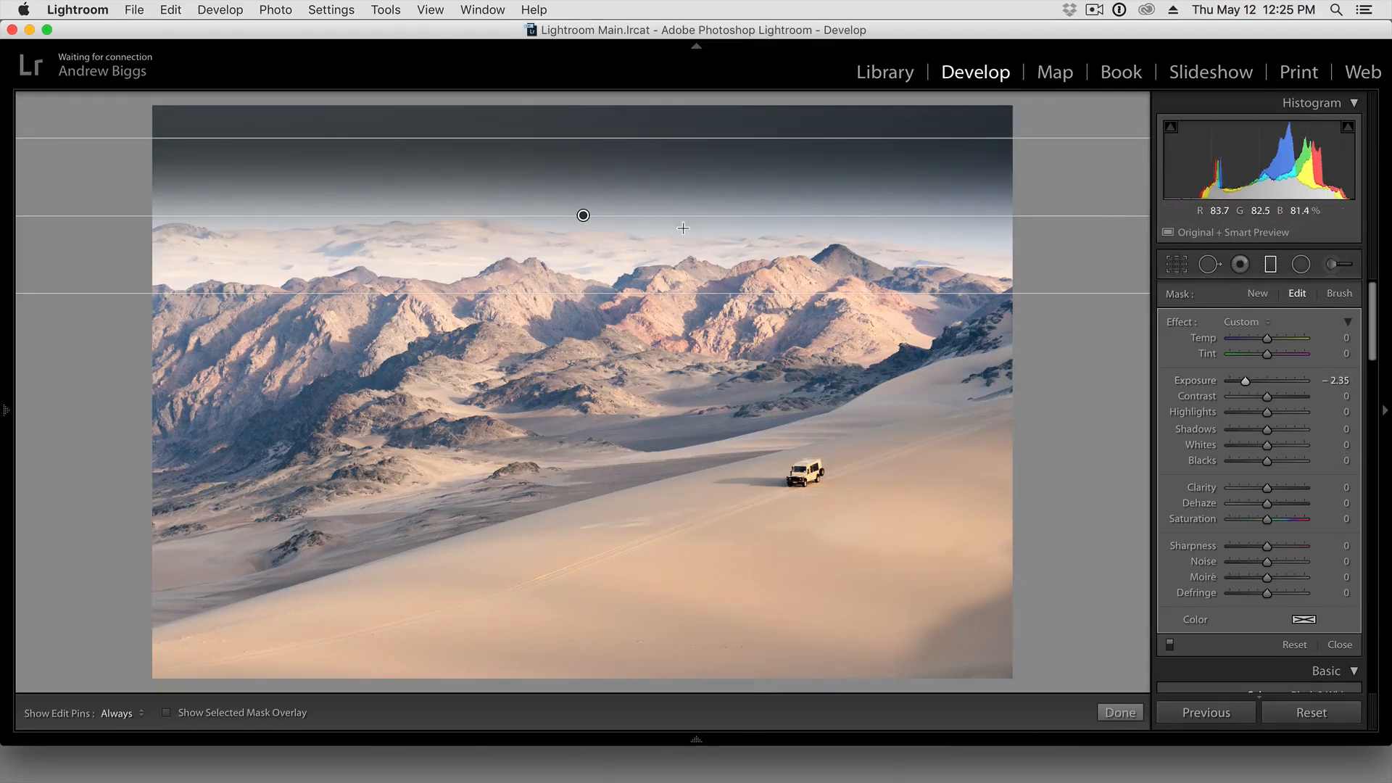
pyautogui.moveTo(633, 139); pyautogui.dragTo(633, 110)
pyautogui.moveTo(577, 289); pyautogui.dragTo(576, 297)
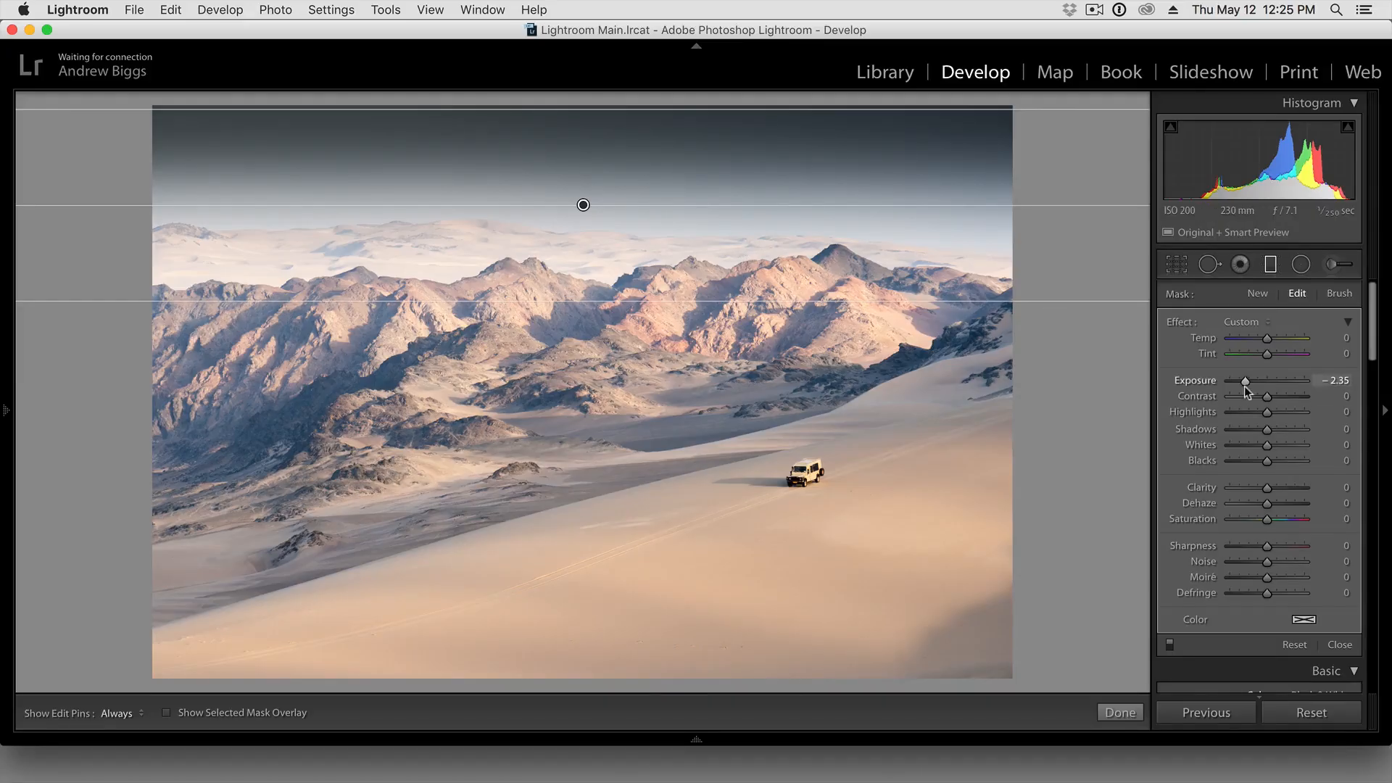
pyautogui.moveTo(1244, 383); pyautogui.dragTo(1258, 386)
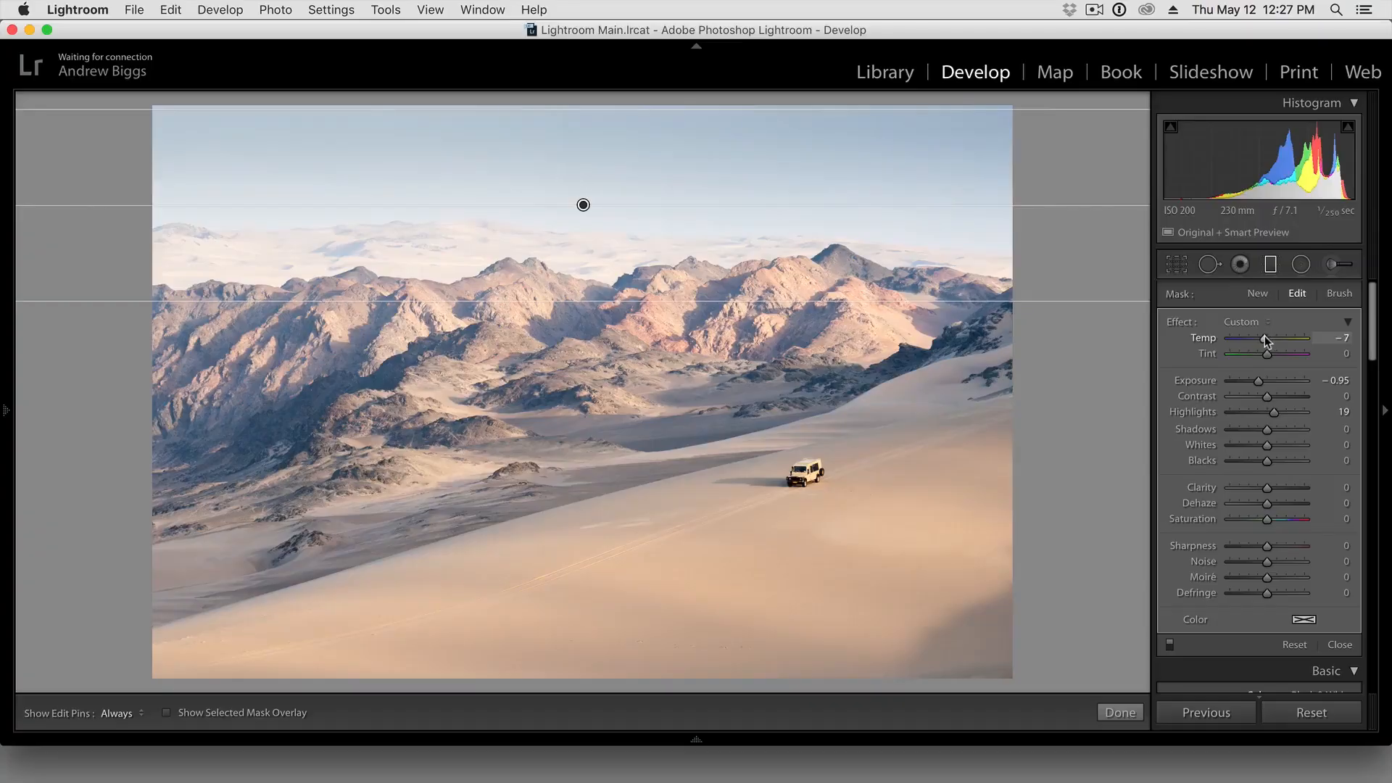
pyautogui.moveTo(1264, 336); pyautogui.dragTo(1270, 337)
pyautogui.doubleClick(1208, 337)
# Add a second graduated filter slanting up across the foreground dune, set its exposure to -0.19, and close the tool
pyautogui.click(1272, 265)
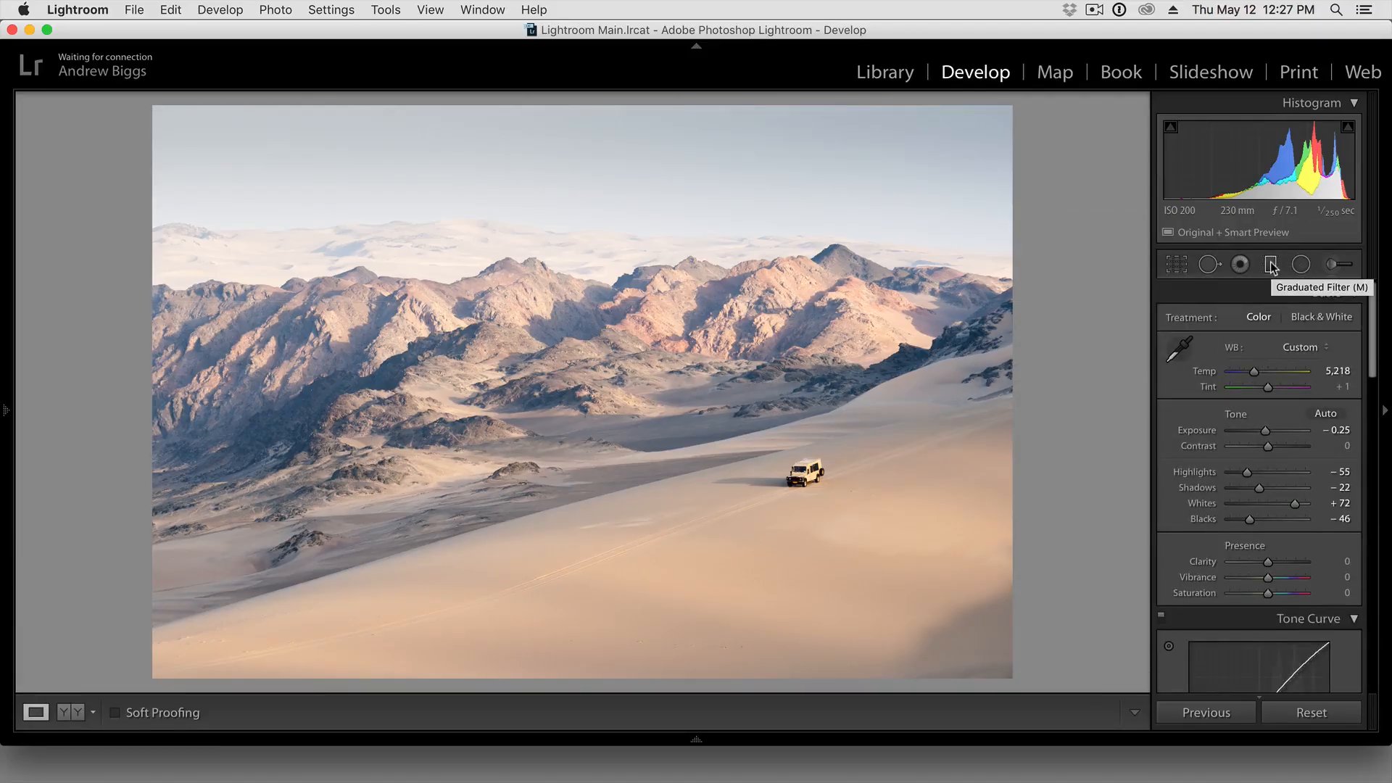
pyautogui.click(1271, 265)
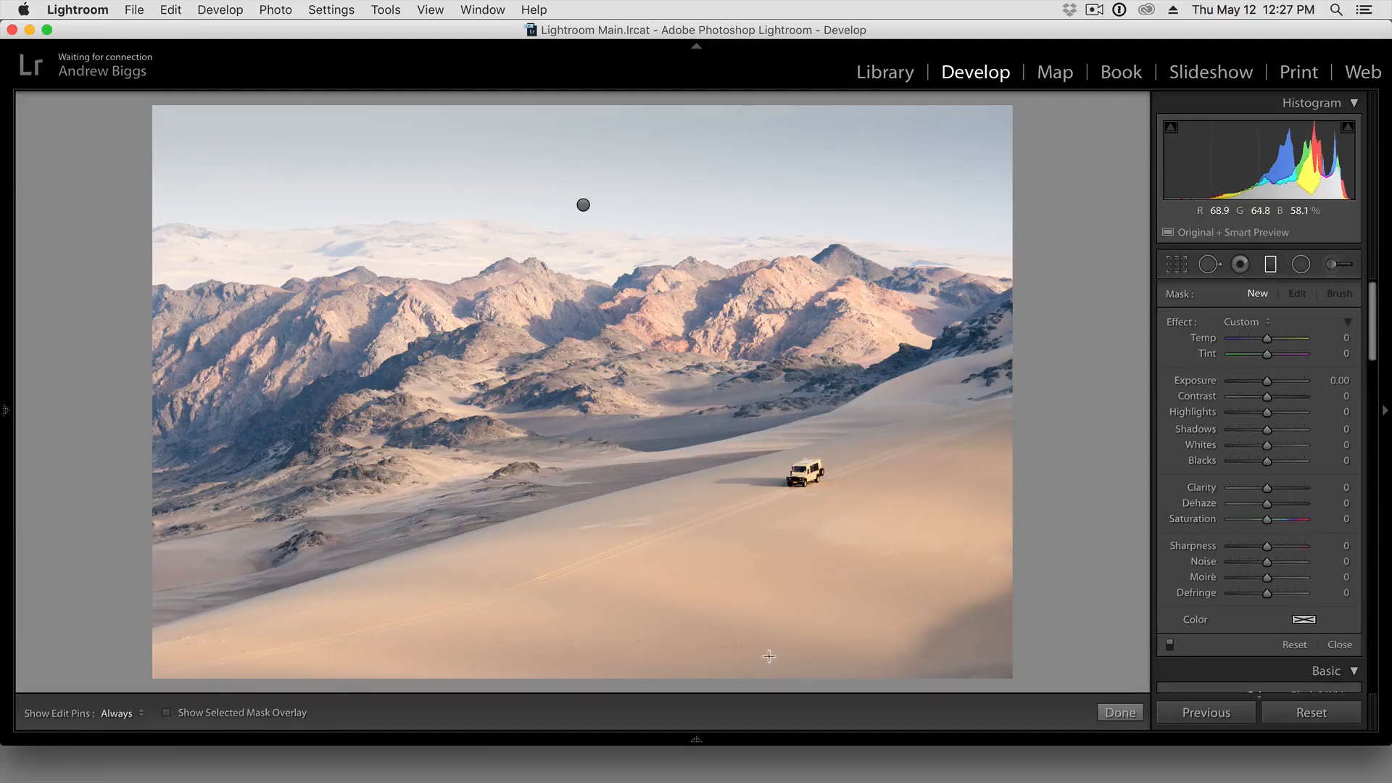
pyautogui.moveTo(837, 645); pyautogui.dragTo(791, 500)
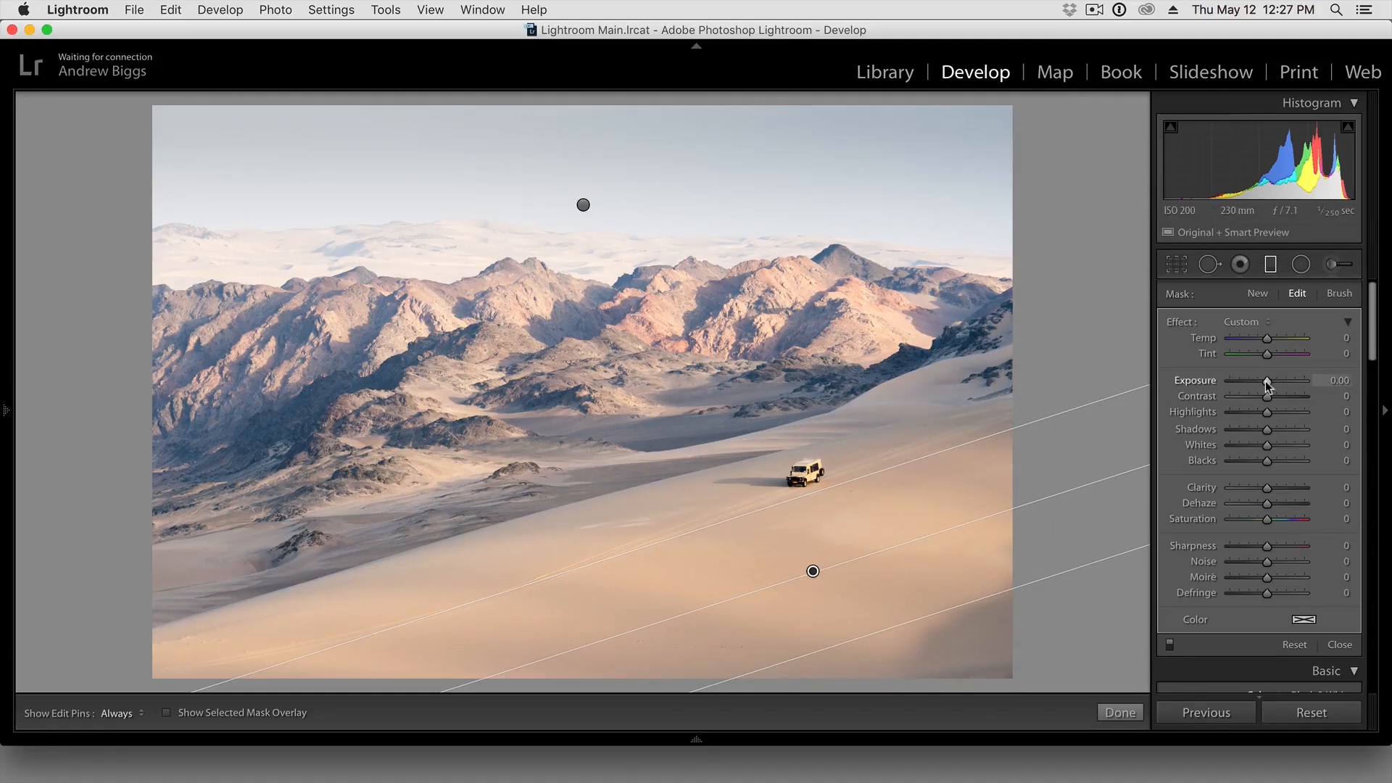
pyautogui.moveTo(1266, 386); pyautogui.dragTo(1263, 386)
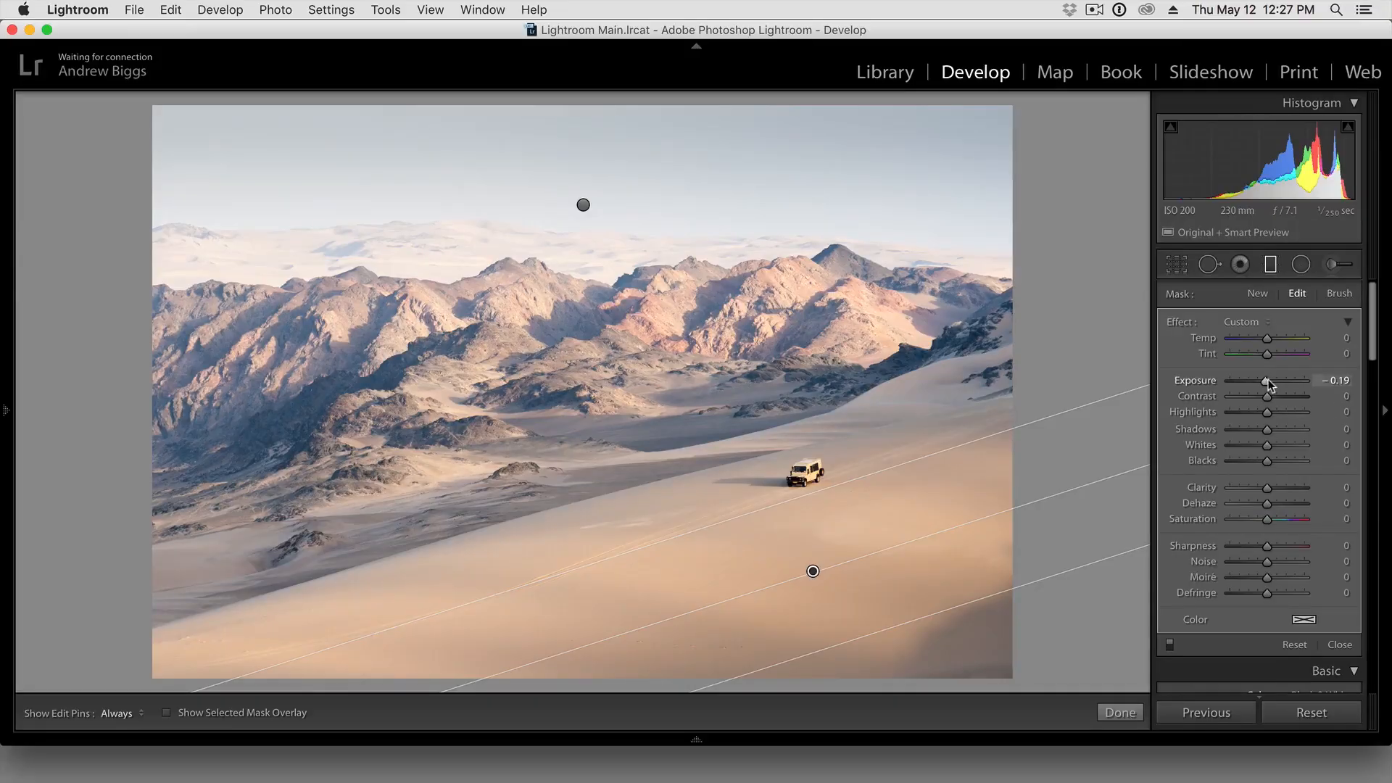
pyautogui.click(1270, 266)
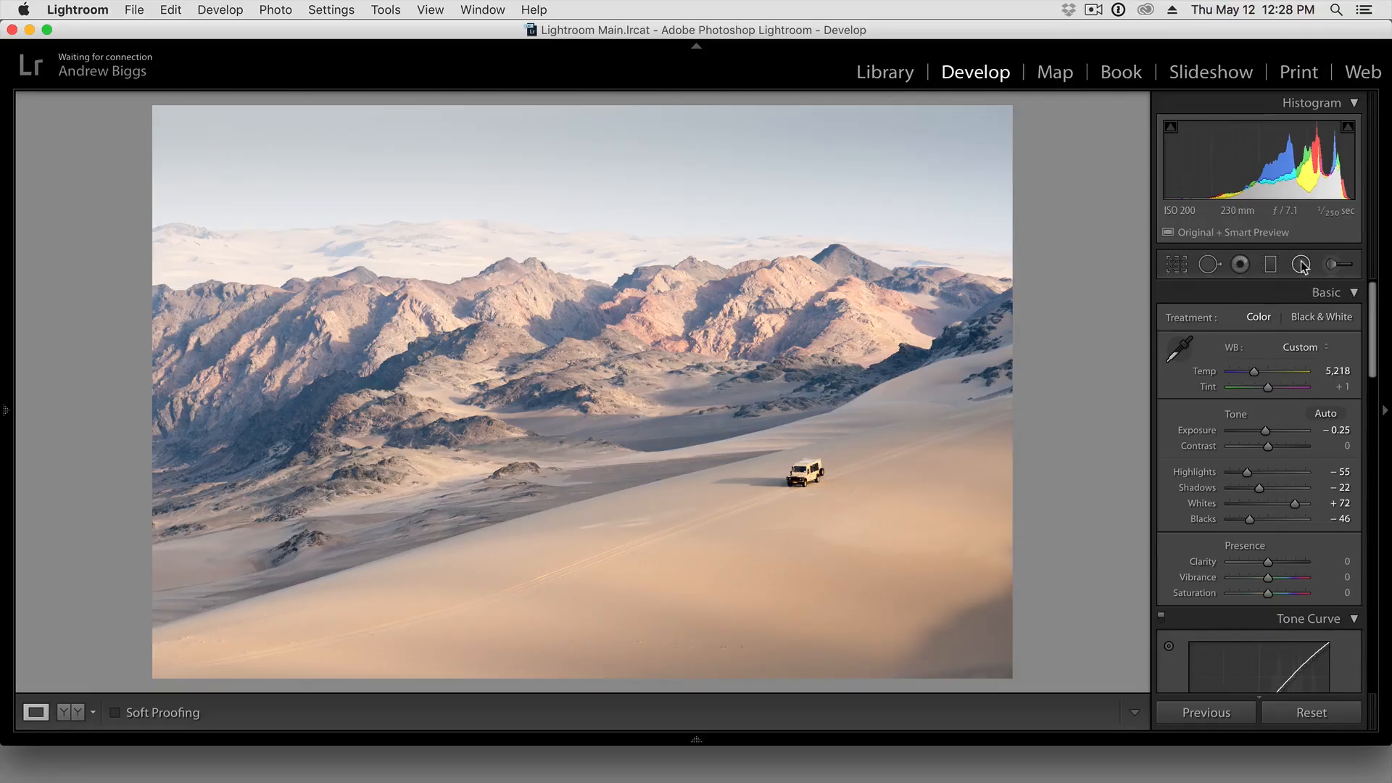
# Draw a large elliptical radial filter over the valley and vehicle, tilt it to follow the dune, stretch it lengthwise and recentre it
pyautogui.click(1301, 265)
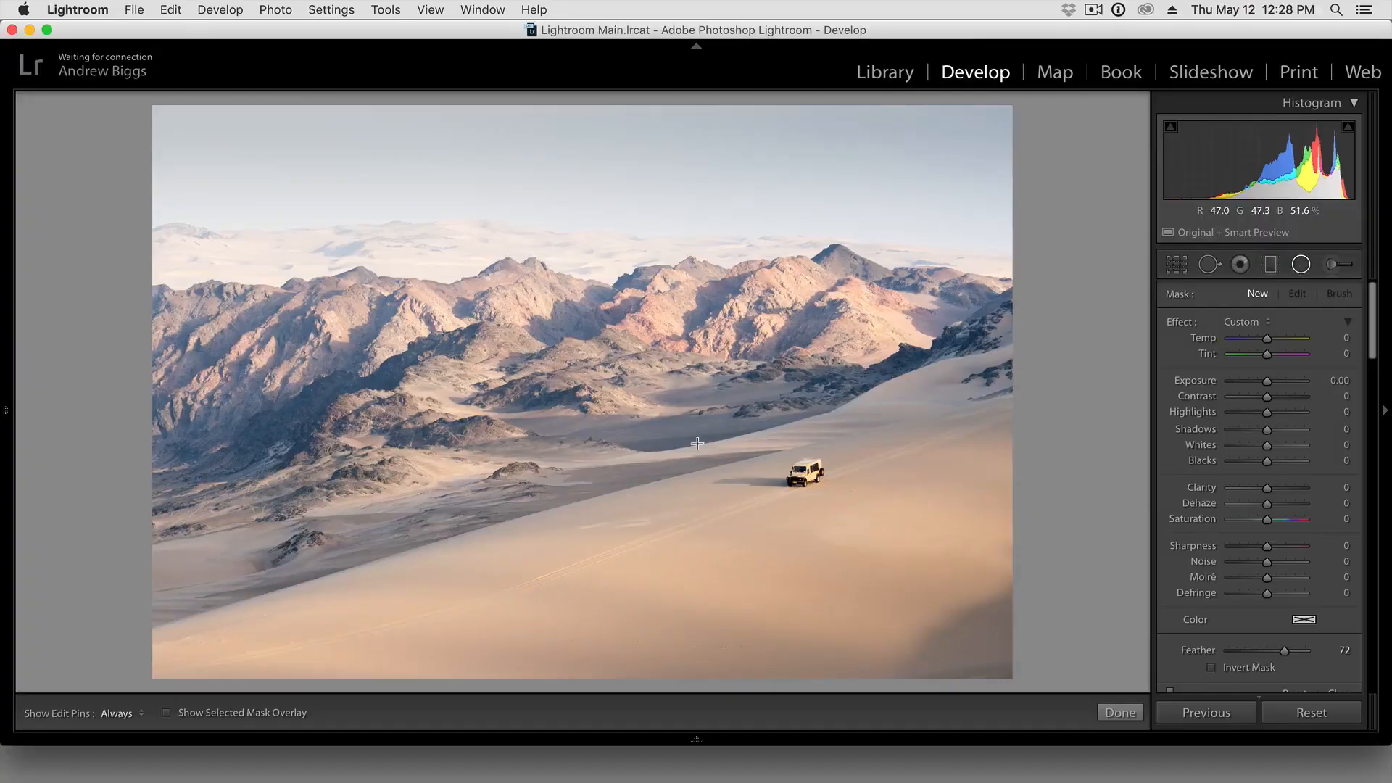
pyautogui.moveTo(687, 425); pyautogui.dragTo(1016, 590)
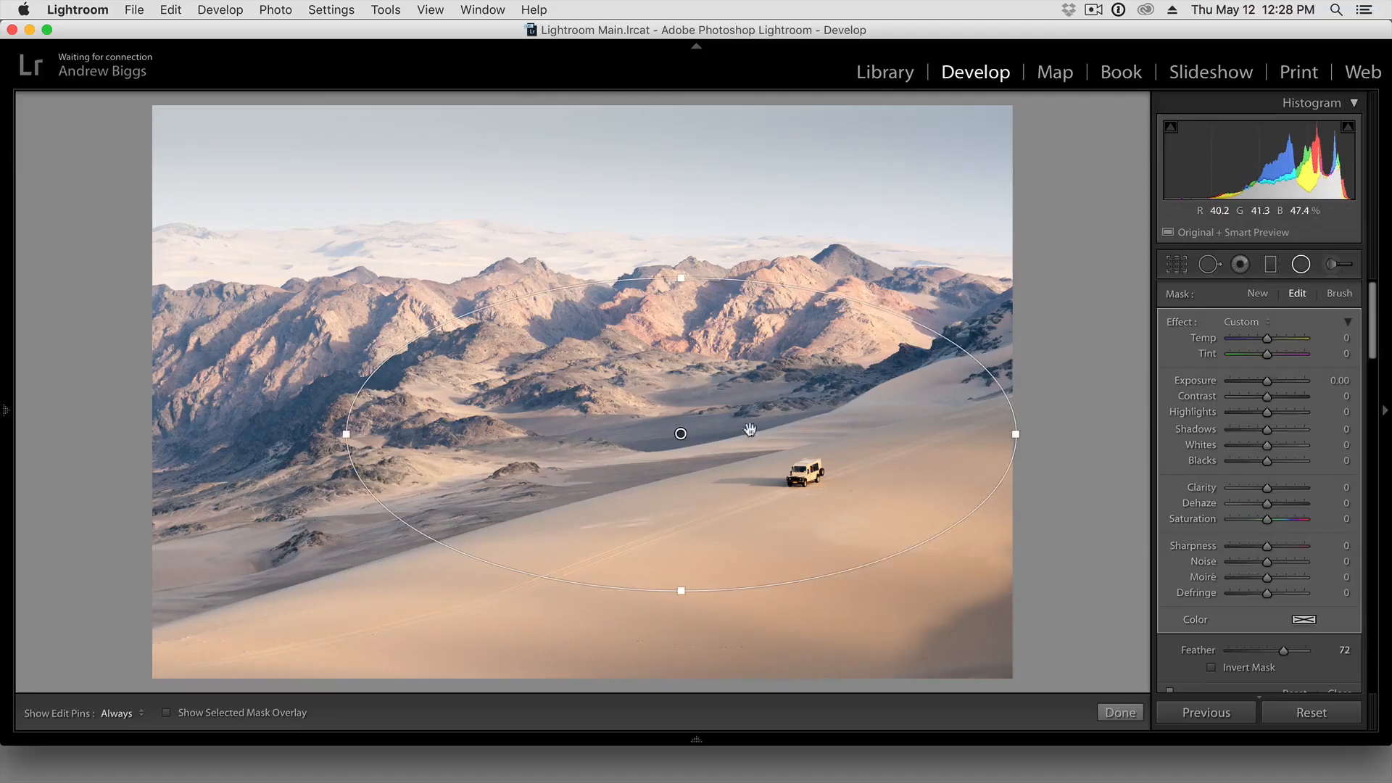
pyautogui.moveTo(681, 433); pyautogui.dragTo(660, 469)
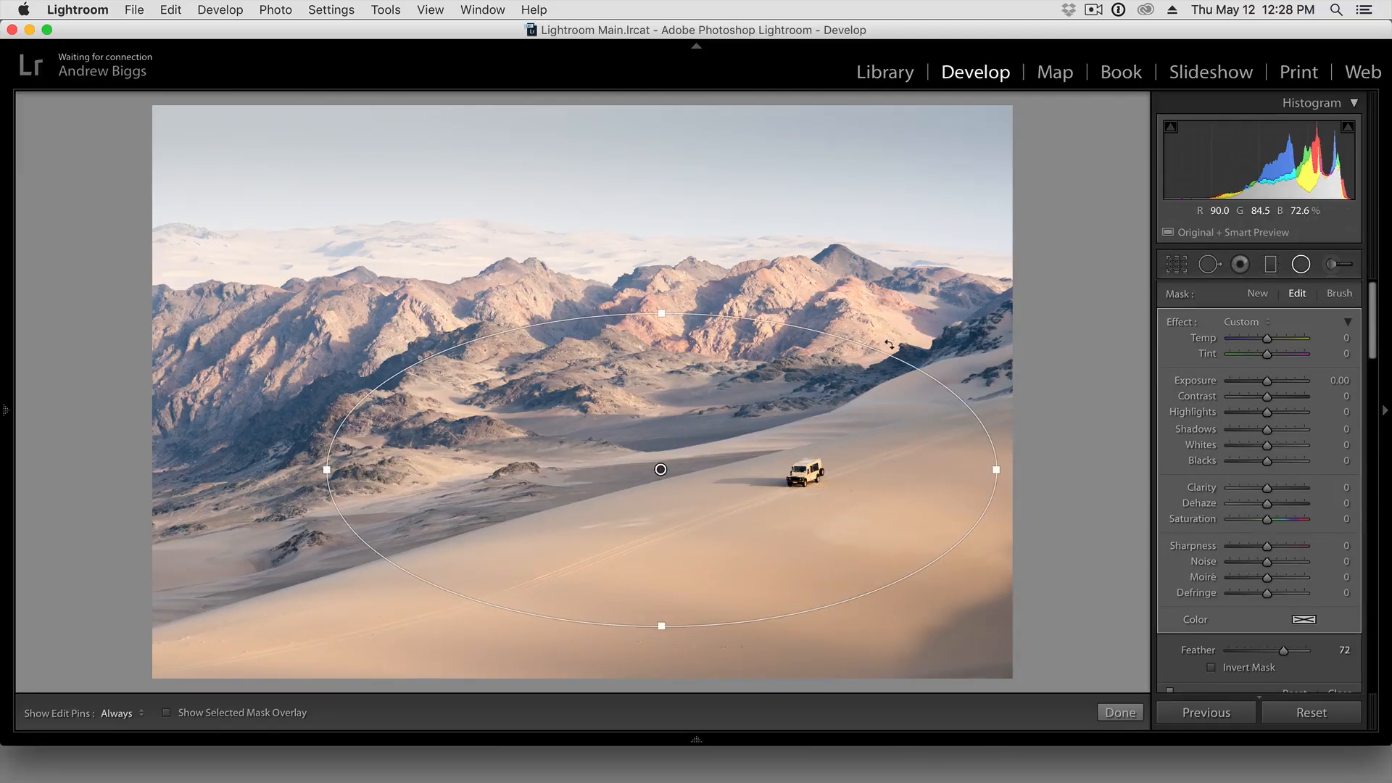
pyautogui.moveTo(888, 344); pyautogui.dragTo(866, 288)
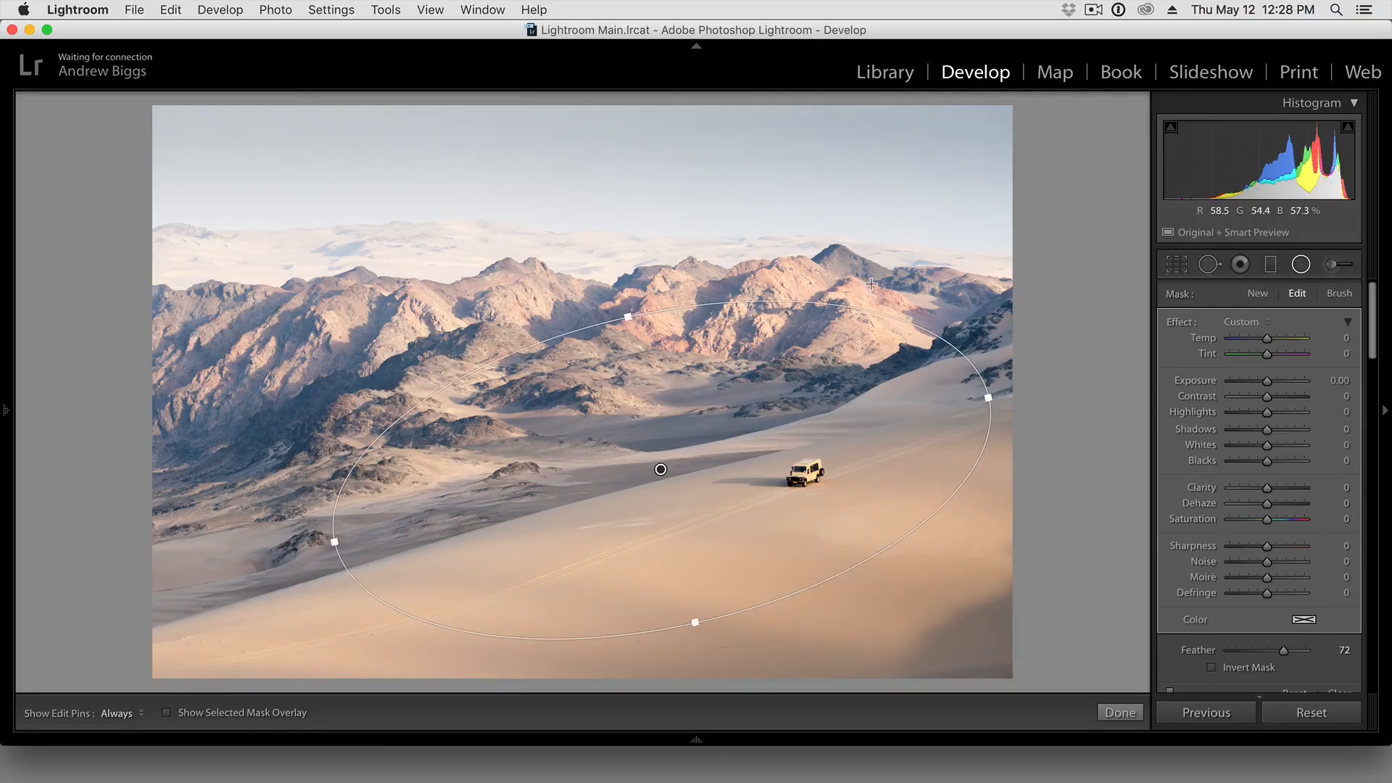
pyautogui.moveTo(333, 549); pyautogui.dragTo(263, 557)
pyautogui.moveTo(660, 469); pyautogui.dragTo(677, 472)
pyautogui.moveTo(1000, 312); pyautogui.dragTo(997, 323)
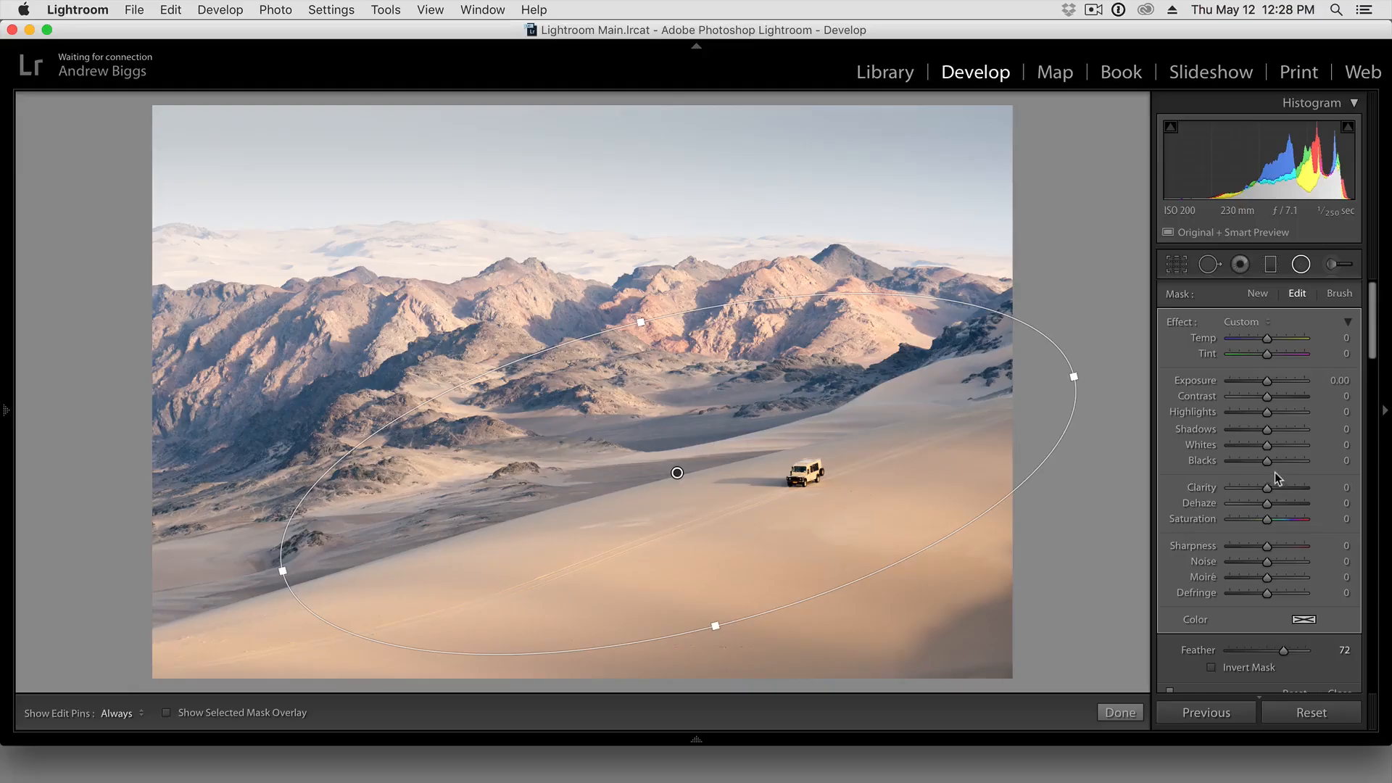
# Set the radial filter's exposure to -0.28 and highlights to 19, try a feather of 50, set the feather to 76, and close the tool
pyautogui.moveTo(1267, 384); pyautogui.dragTo(1263, 382)
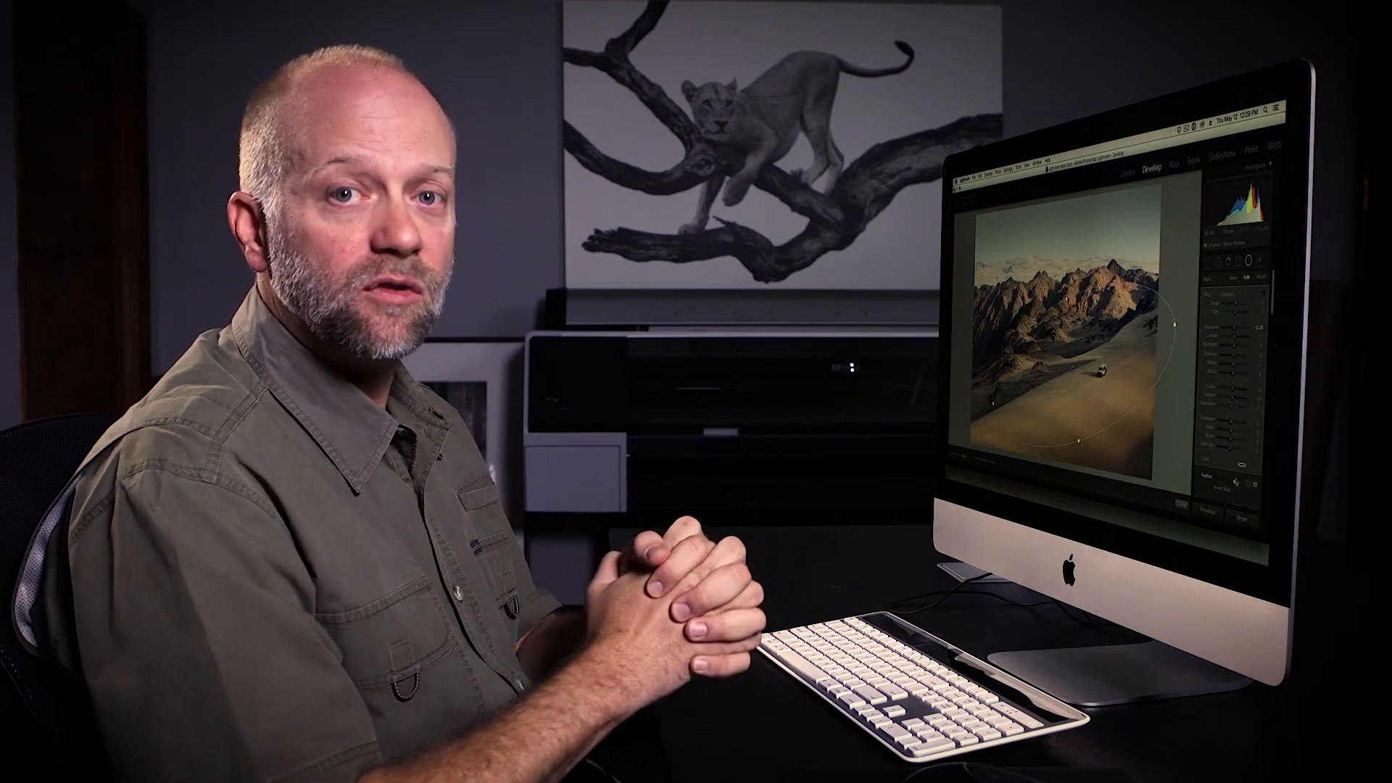
pyautogui.click(1343, 650)
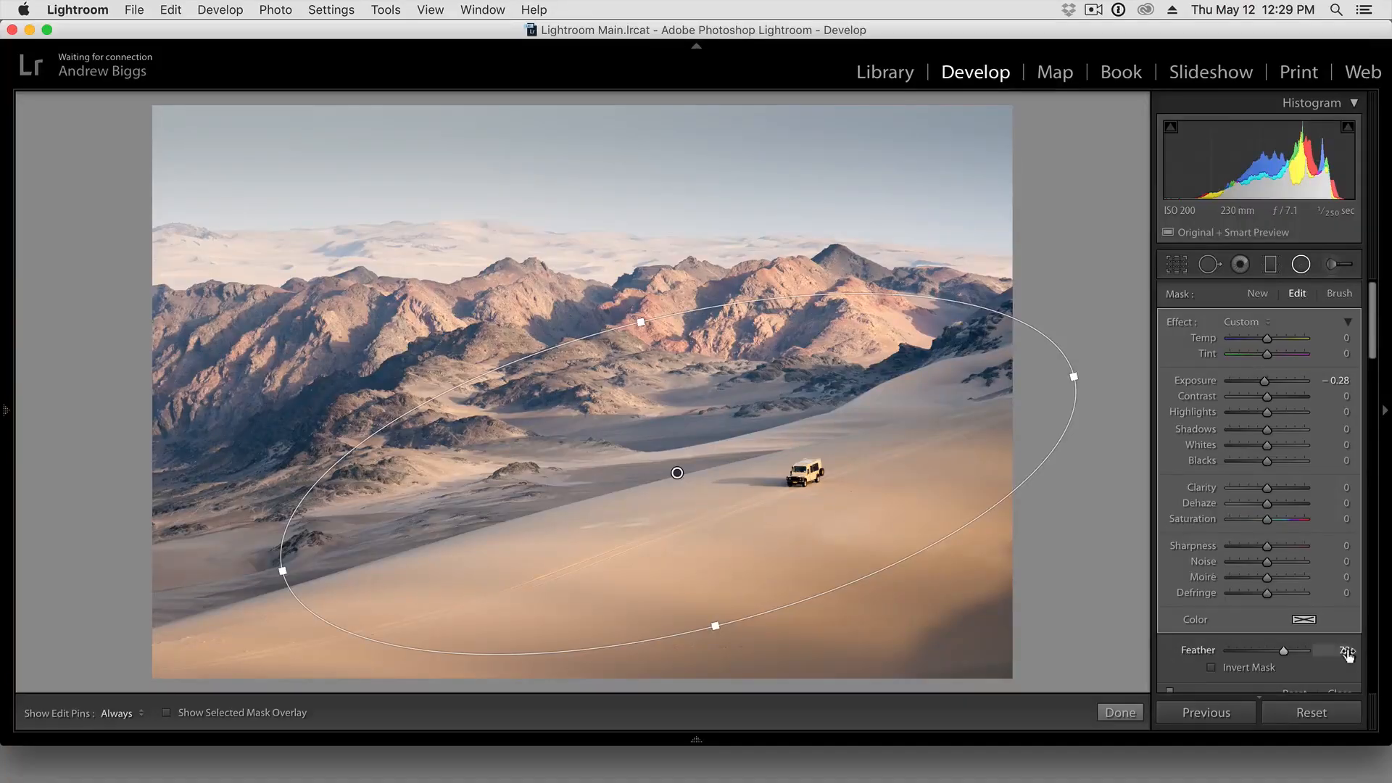
pyautogui.write('50')
pyautogui.press('Tab')
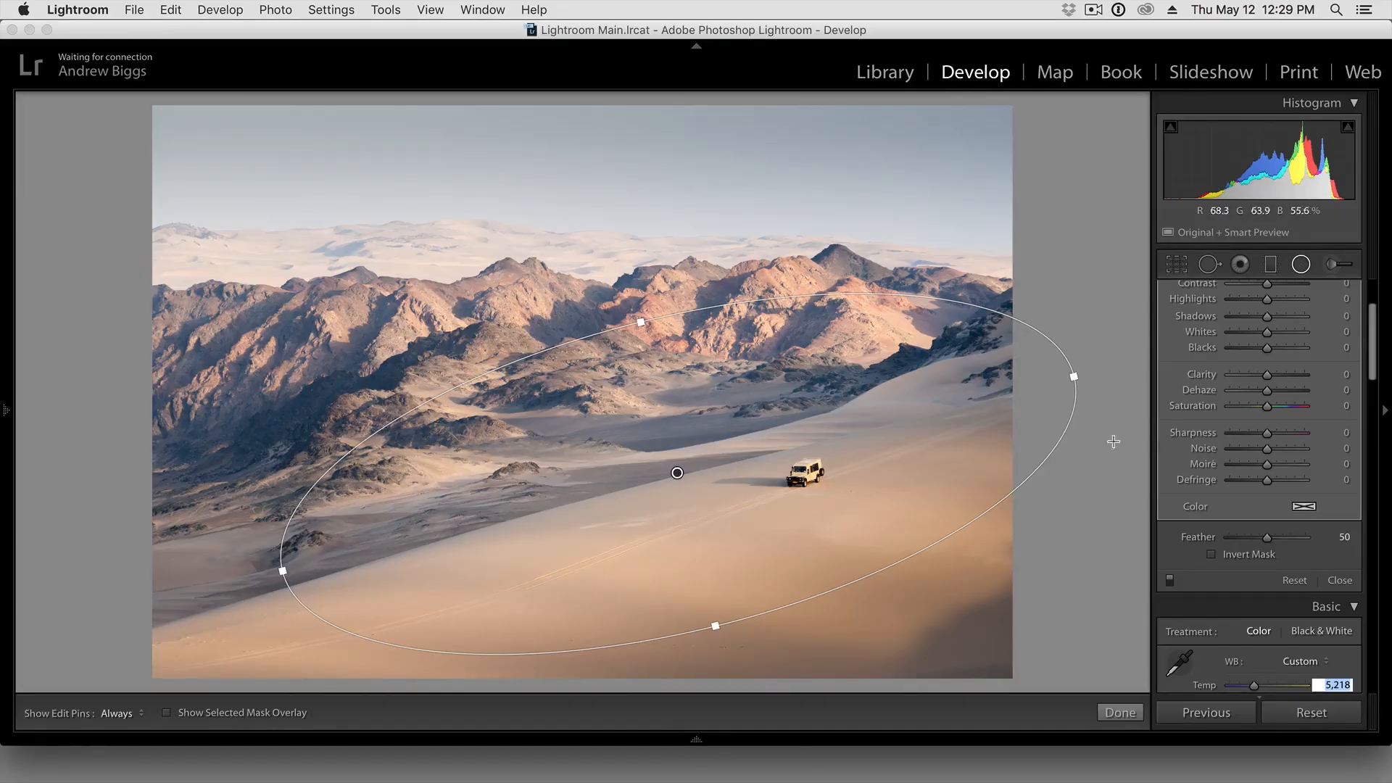
pyautogui.moveTo(1265, 537); pyautogui.dragTo(1289, 537)
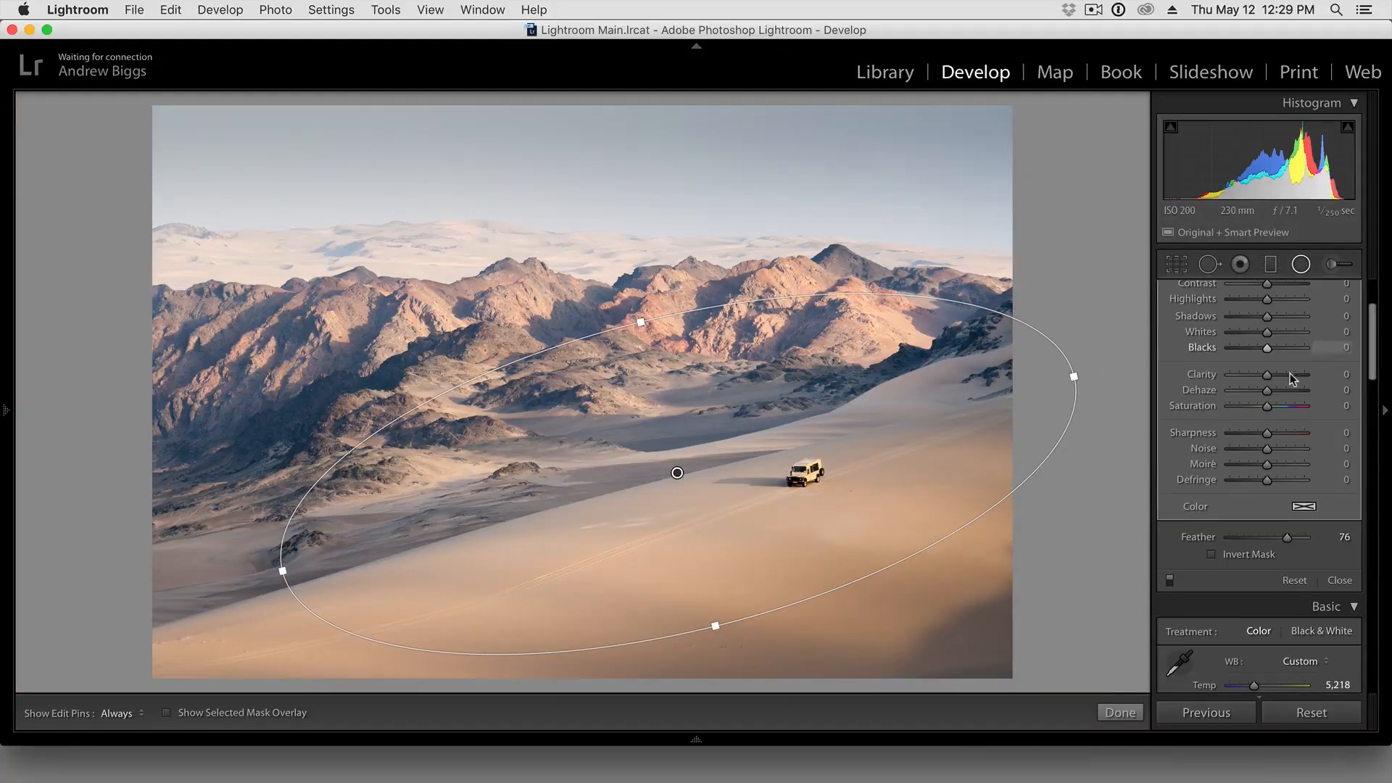
pyautogui.scroll(3, 1307, 419)
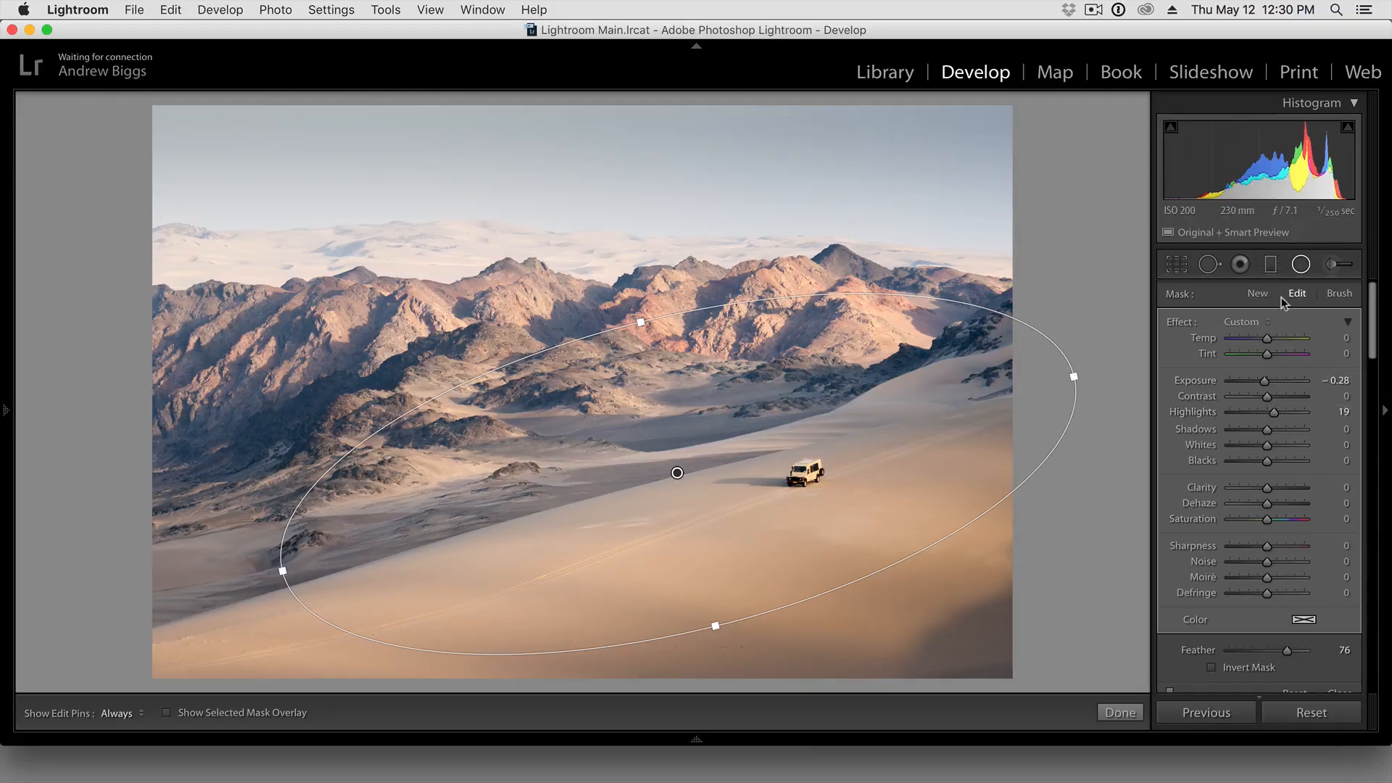
pyautogui.click(1302, 267)
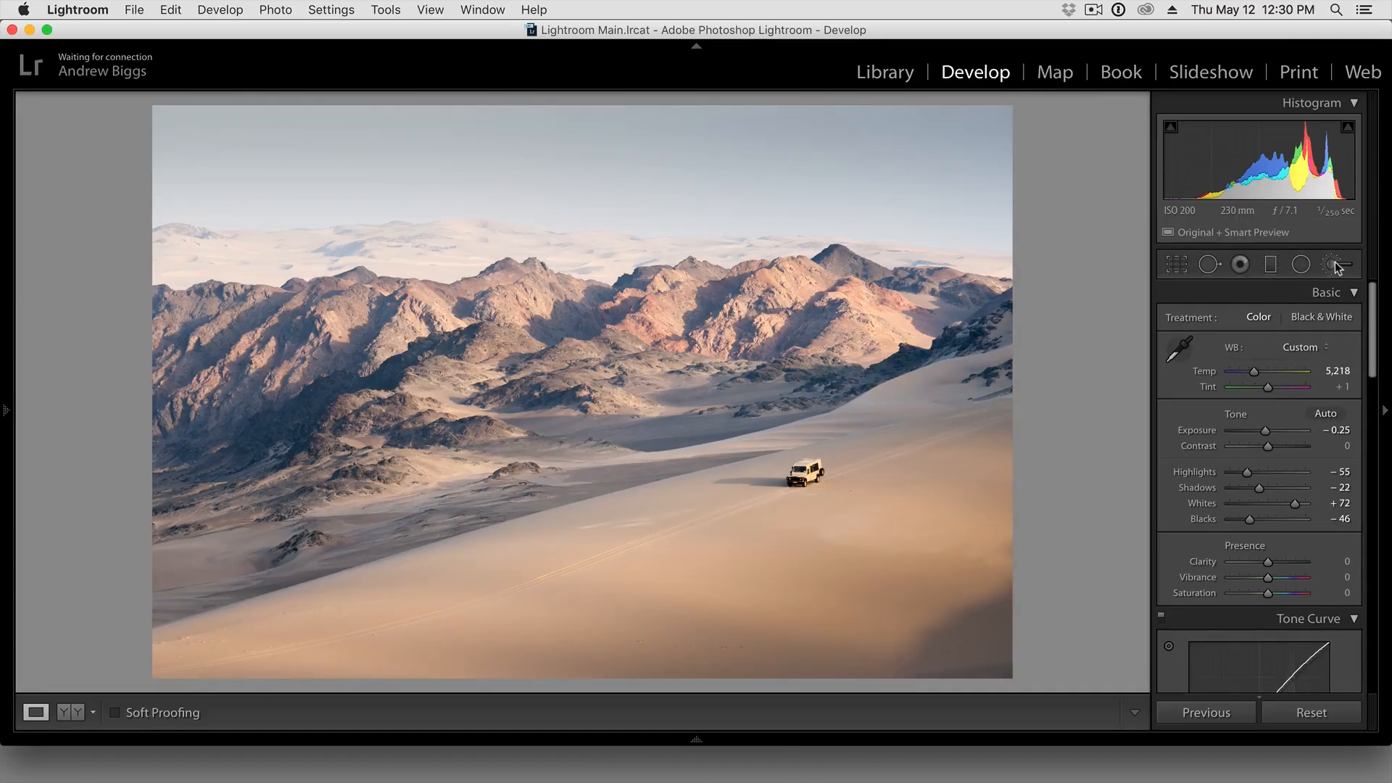
# Start the Adjustment Brush, enlarge it to size 7.0, and turn on the selected mask overlay
pyautogui.click(1336, 265)
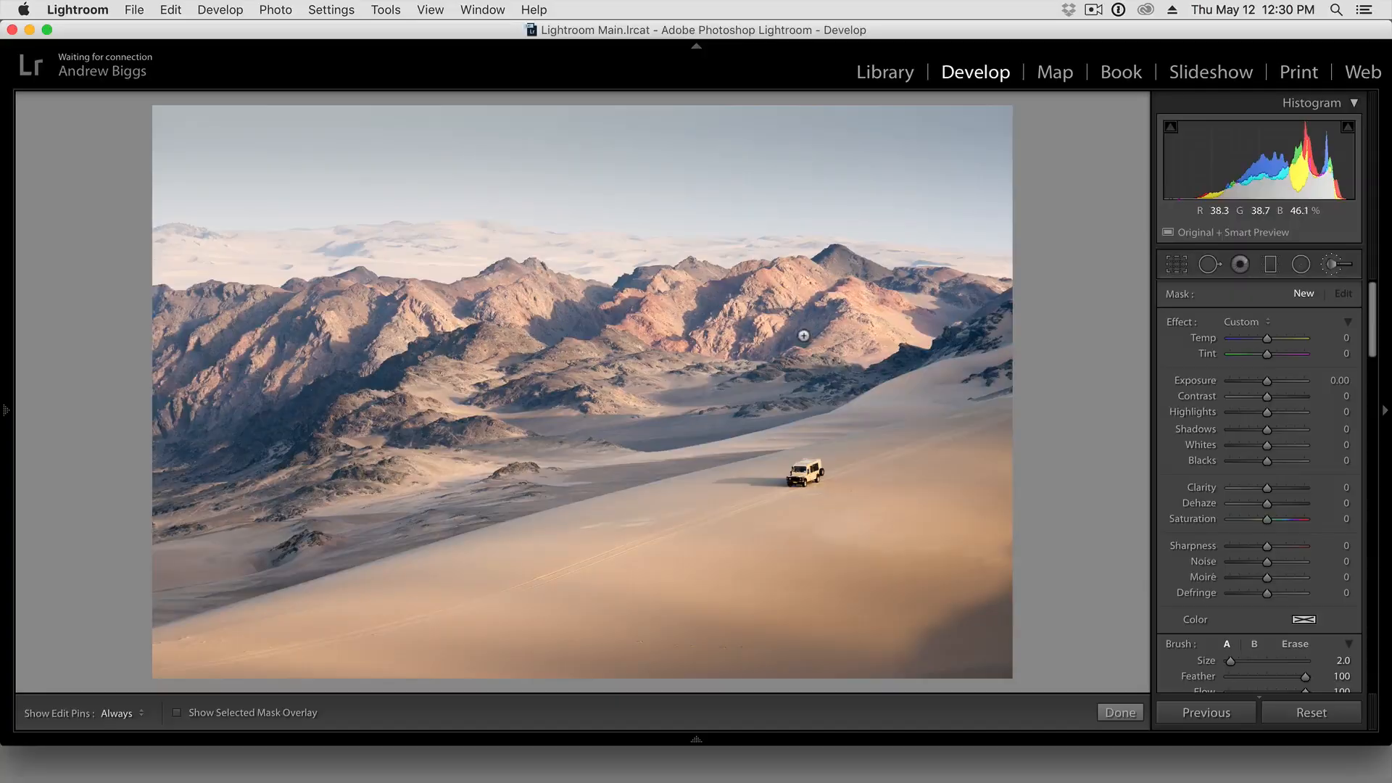
pyautogui.press(']')
pyautogui.press(']')
pyautogui.press(']')
pyautogui.press(']')
pyautogui.press('[')
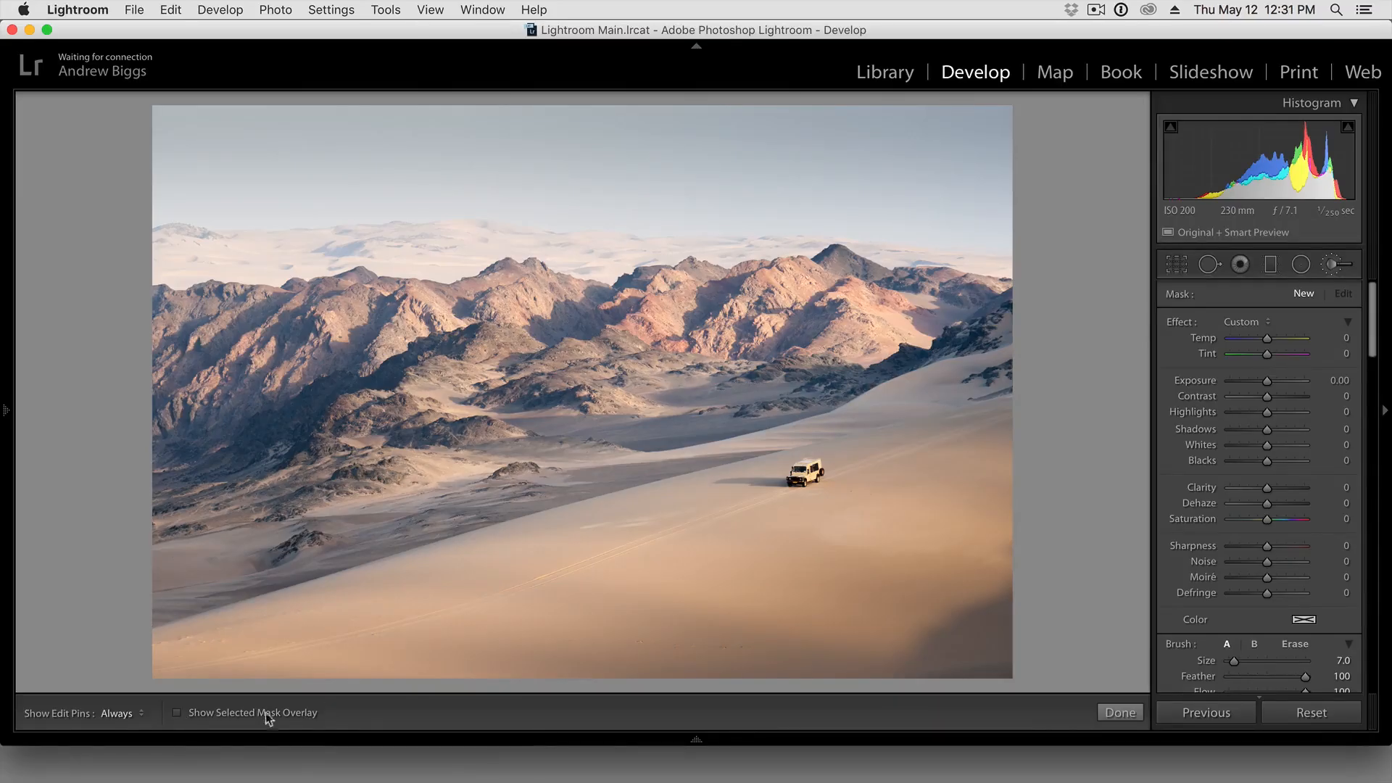
pyautogui.click(177, 714)
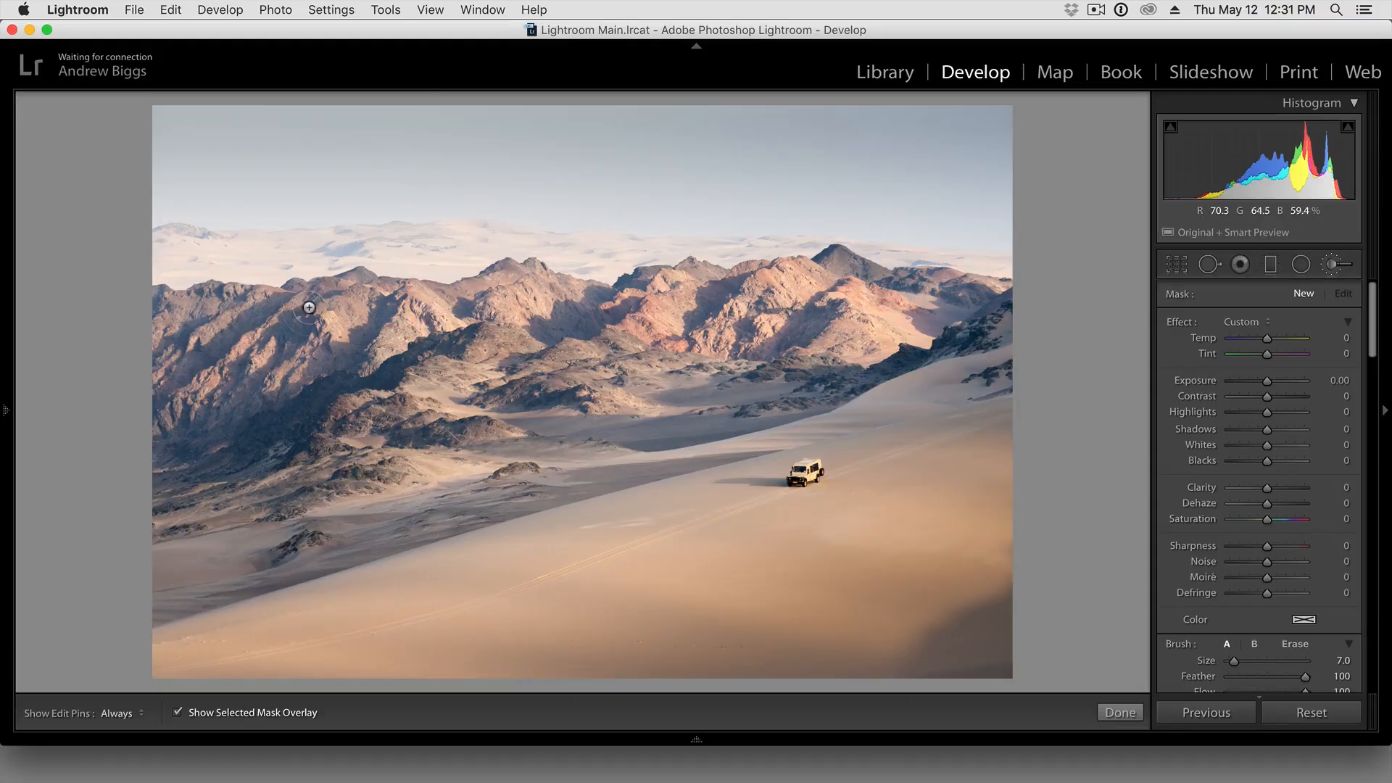
# Paint the brush mask over the mountain range and rocky valley with the edit pins hidden, reduce the brush to size 4.0, and restore the pins
pyautogui.press('h')
pyautogui.moveTo(1011, 304)
pyautogui.mouseDown()
pyautogui.moveTo(743, 283)
pyautogui.moveTo(162, 313)
pyautogui.moveTo(159, 600)
pyautogui.moveTo(355, 558)
pyautogui.moveTo(210, 493)
pyautogui.moveTo(232, 551)
pyautogui.moveTo(345, 512)
pyautogui.moveTo(218, 449)
pyautogui.moveTo(181, 453)
pyautogui.moveTo(243, 334)
pyautogui.moveTo(305, 366)
pyautogui.moveTo(358, 351)
pyautogui.moveTo(421, 406)
pyautogui.moveTo(427, 430)
pyautogui.moveTo(362, 335)
pyautogui.mouseUp()
pyautogui.moveTo(484, 346)
pyautogui.mouseDown()
pyautogui.moveTo(559, 472)
pyautogui.moveTo(525, 485)
pyautogui.moveTo(727, 418)
pyautogui.moveTo(626, 416)
pyautogui.moveTo(652, 403)
pyautogui.moveTo(597, 381)
pyautogui.moveTo(698, 319)
pyautogui.moveTo(789, 322)
pyautogui.moveTo(685, 359)
pyautogui.moveTo(650, 388)
pyautogui.moveTo(795, 369)
pyautogui.moveTo(728, 391)
pyautogui.moveTo(726, 407)
pyautogui.moveTo(786, 404)
pyautogui.moveTo(877, 356)
pyautogui.moveTo(1021, 332)
pyautogui.moveTo(985, 318)
pyautogui.moveTo(801, 314)
pyautogui.moveTo(809, 350)
pyautogui.mouseUp()
pyautogui.scroll(-3, 951, 329)
pyautogui.press('h')
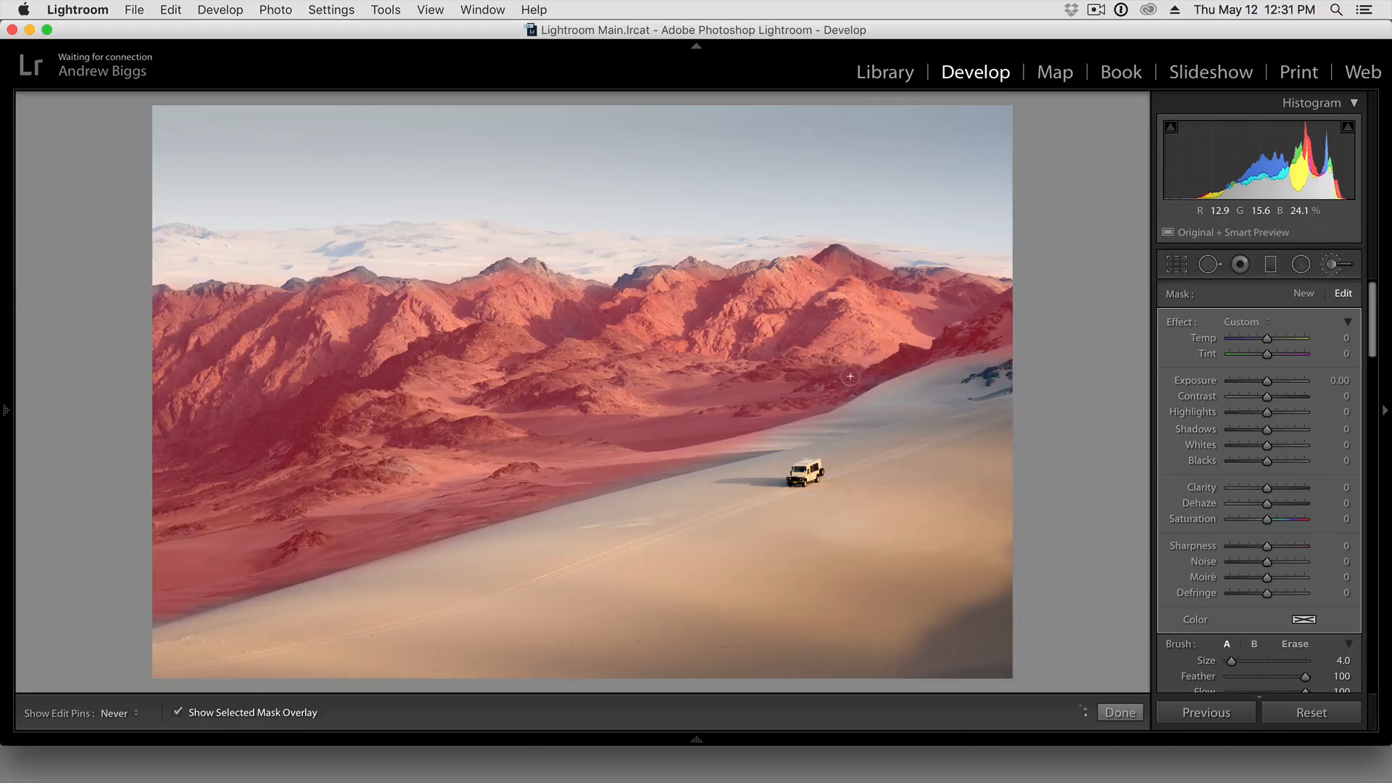
pyautogui.press('h')
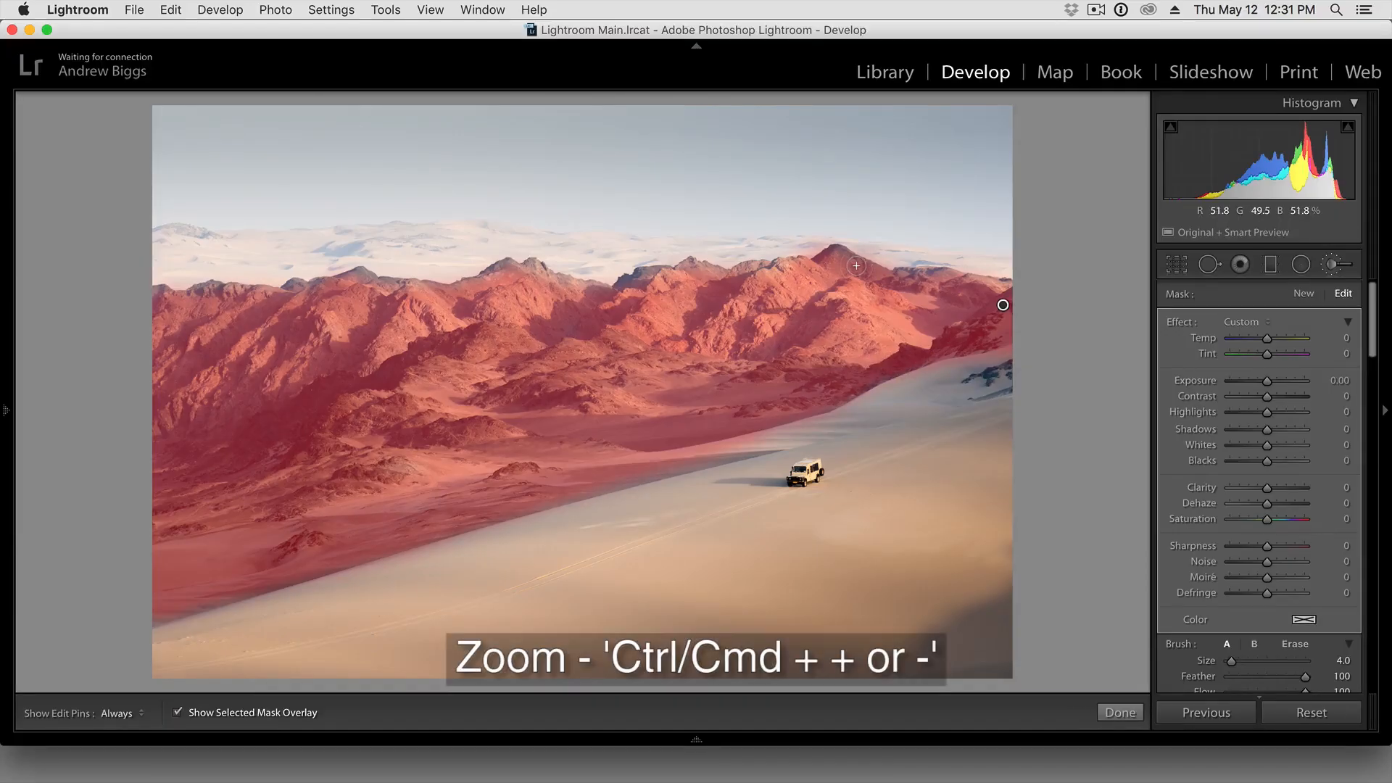
# Turn on Auto Mask for the adjustment brush to refine the mask along the mountain ridgeline
pyautogui.press('super+equal')
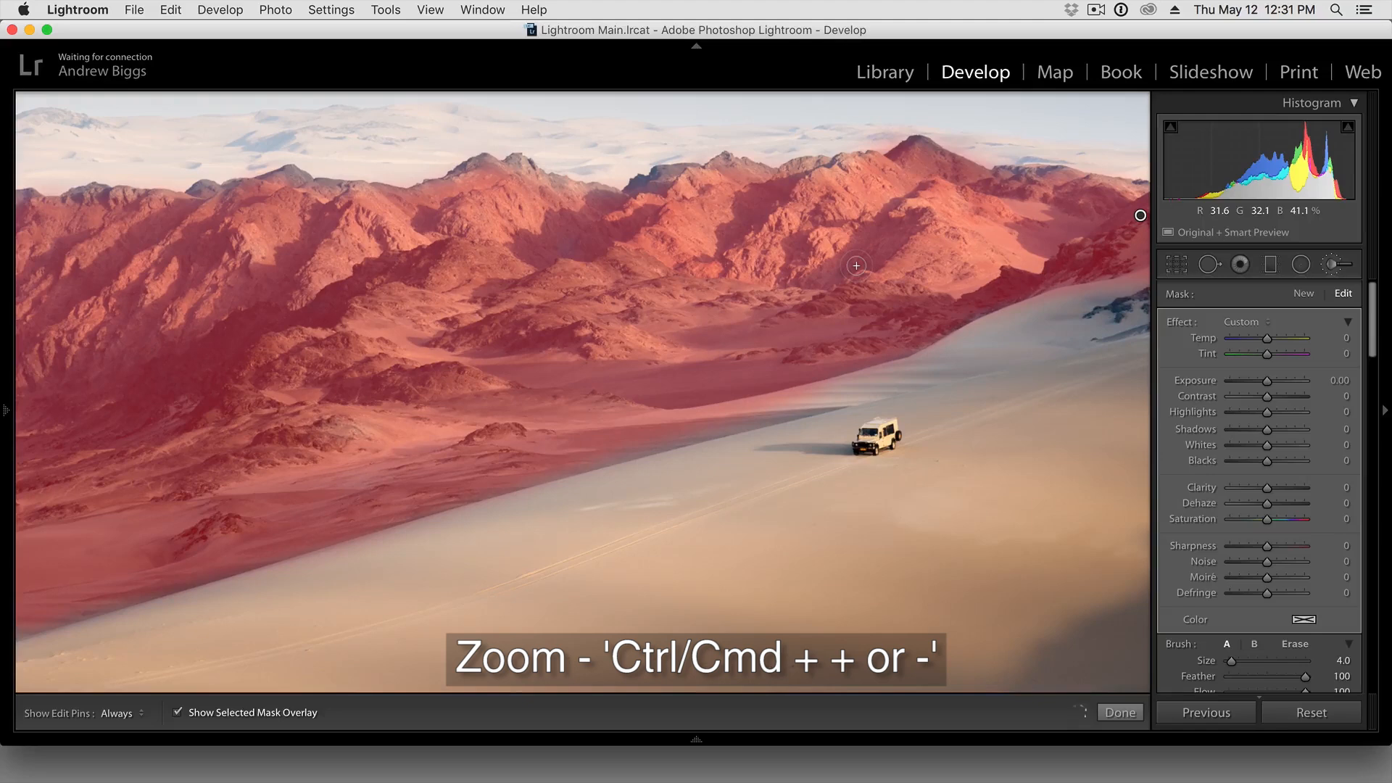
pyautogui.press('super+equal')
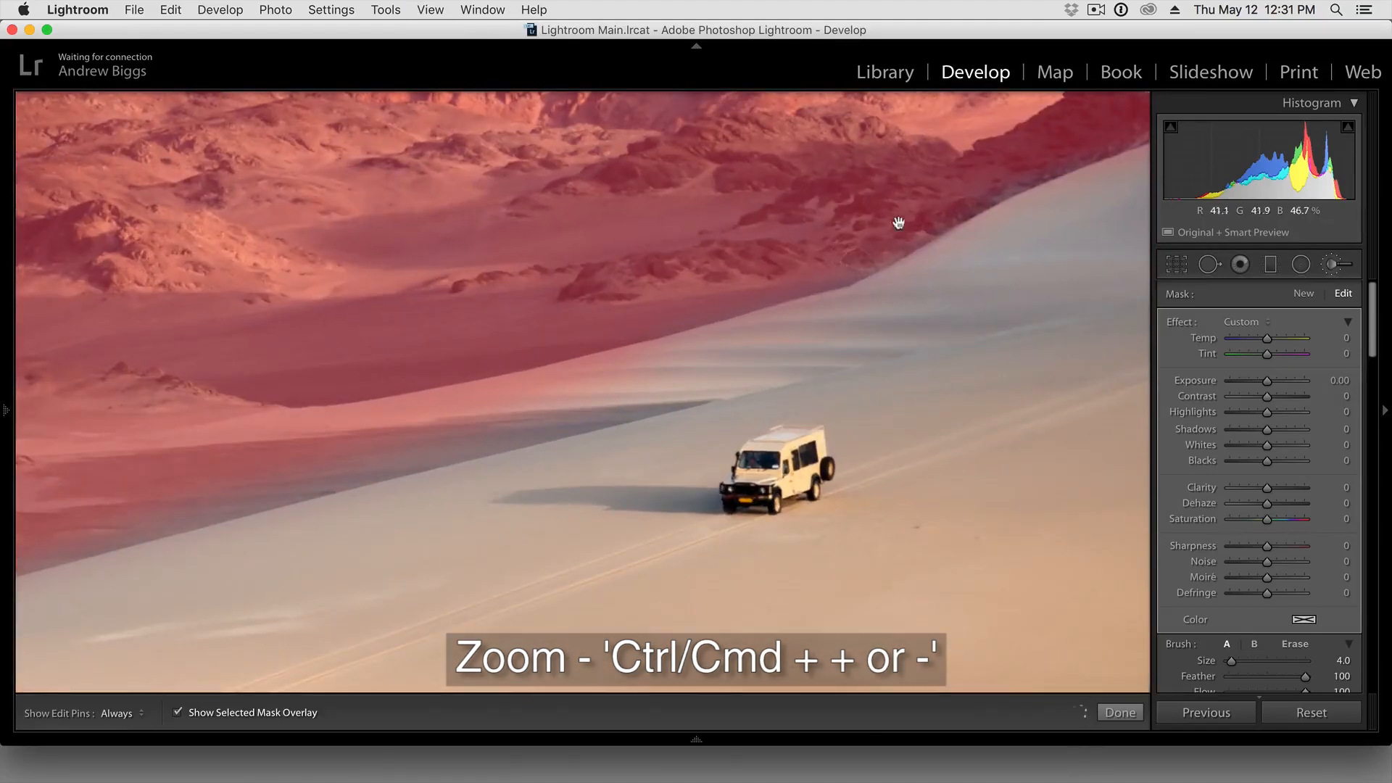
pyautogui.moveTo(898, 224); pyautogui.dragTo(807, 390)
pyautogui.press('super+minus')
pyautogui.press('super+minus')
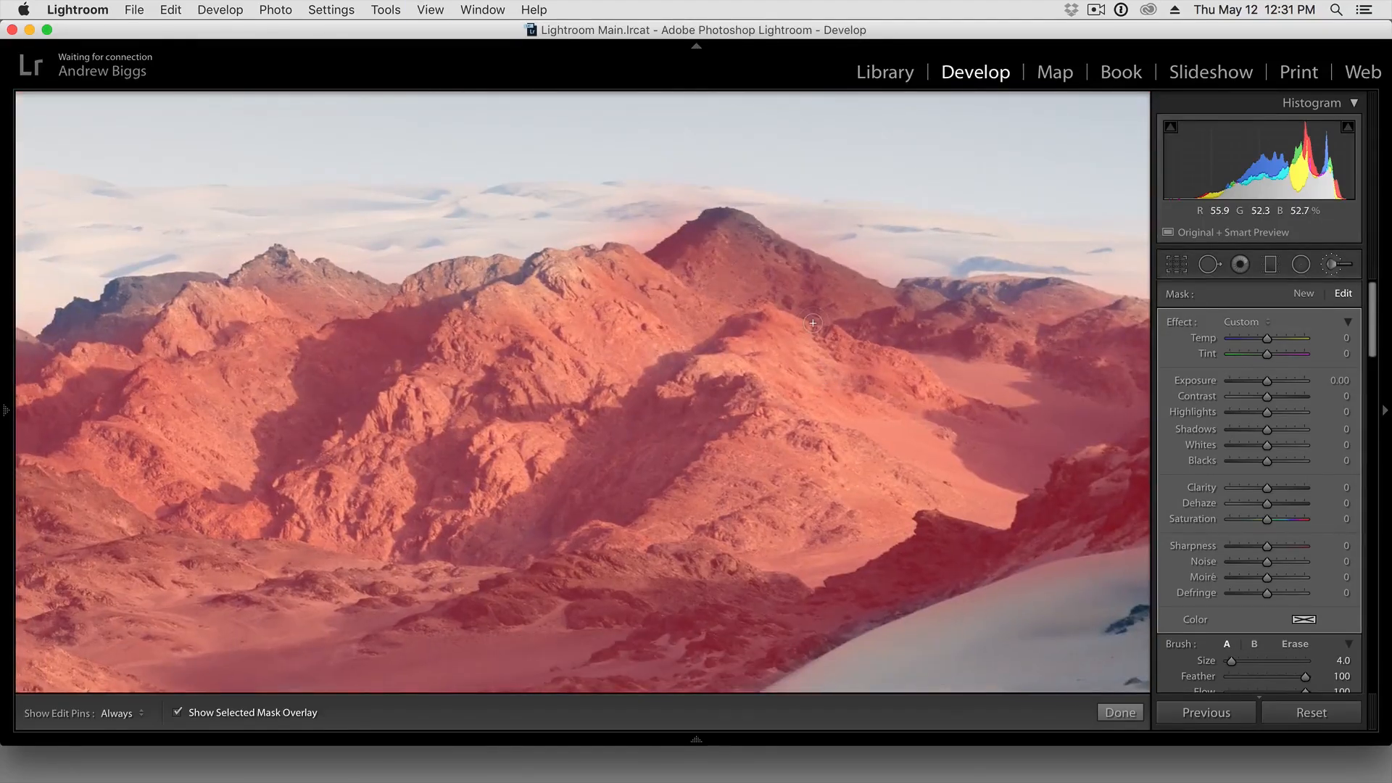
pyautogui.scroll(-3, 1268, 546)
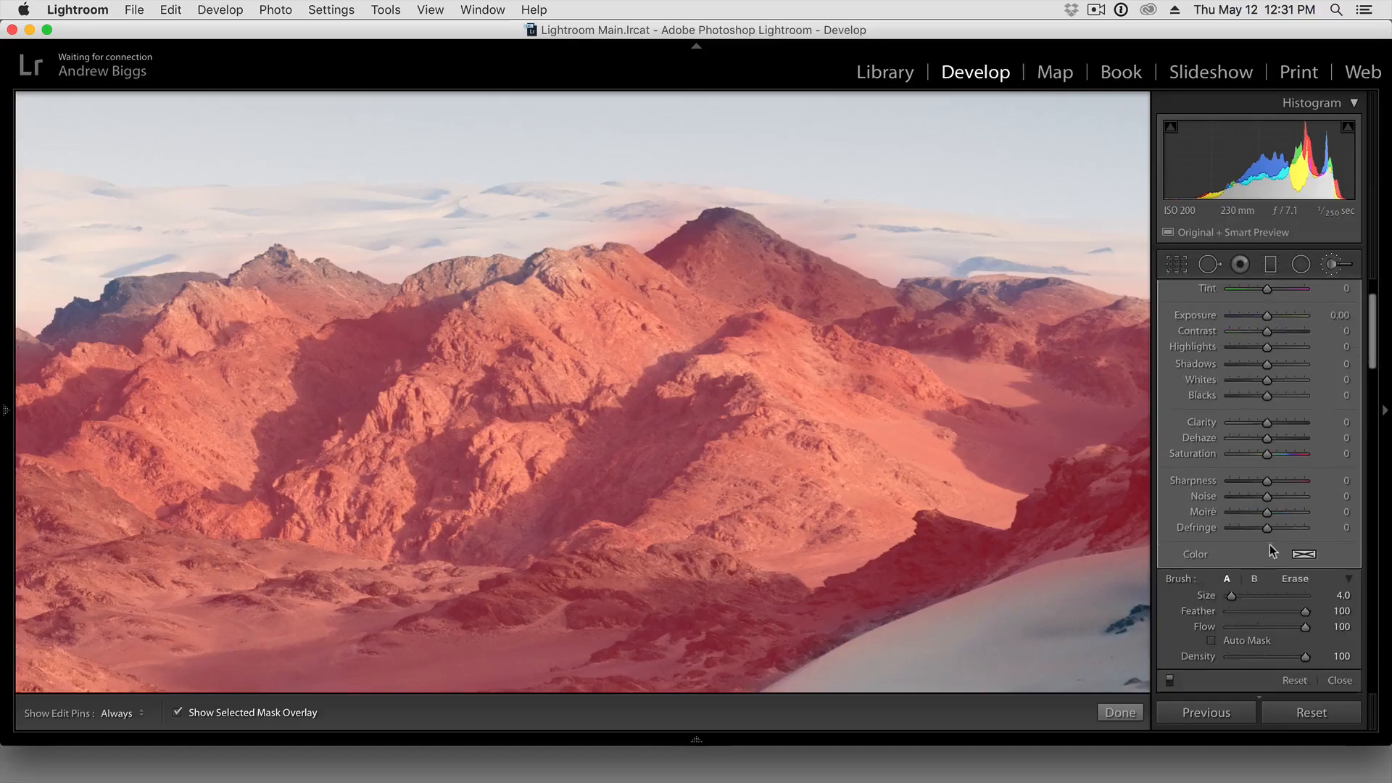
pyautogui.click(1241, 618)
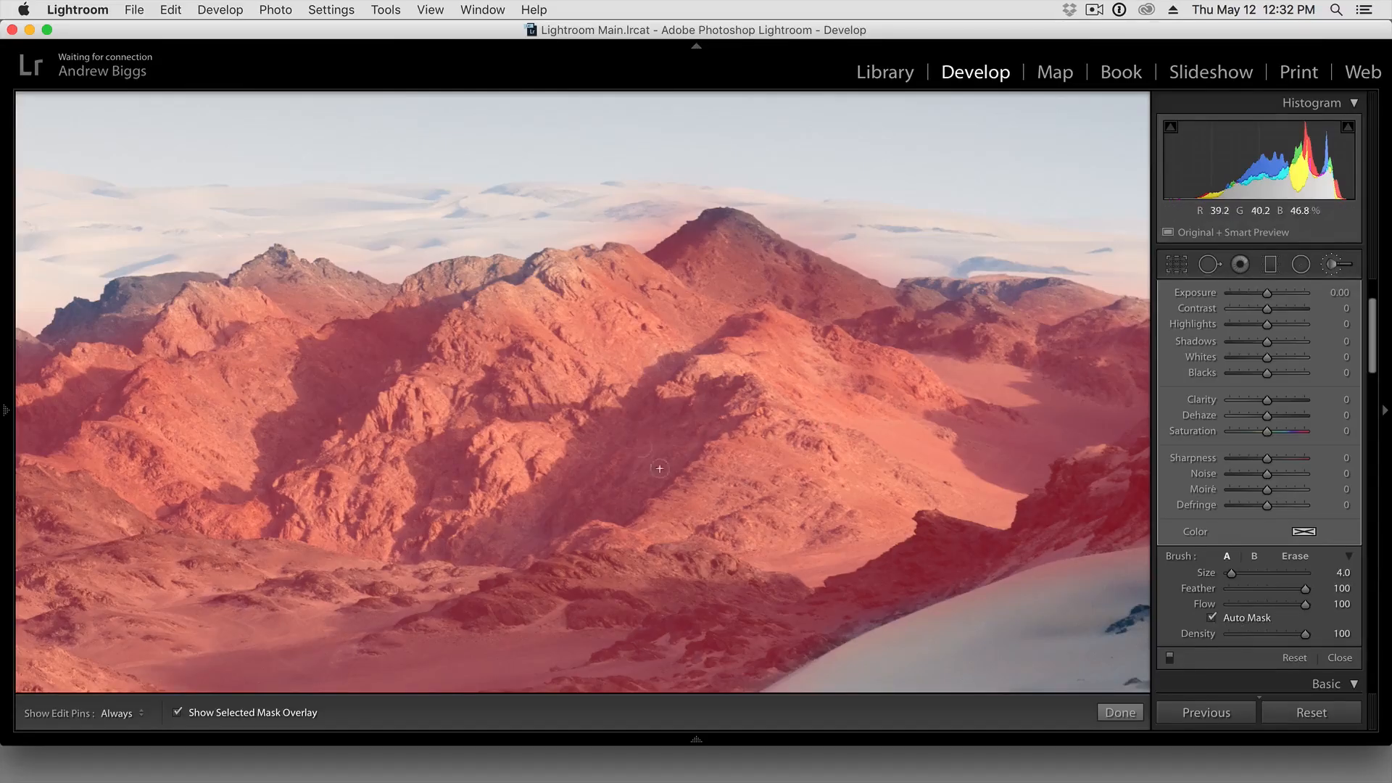
pyautogui.click(1234, 620)
# Paint the dark highest peak and the distant ridge beside it into the mask, working along to the photo's edge
pyautogui.press('h')
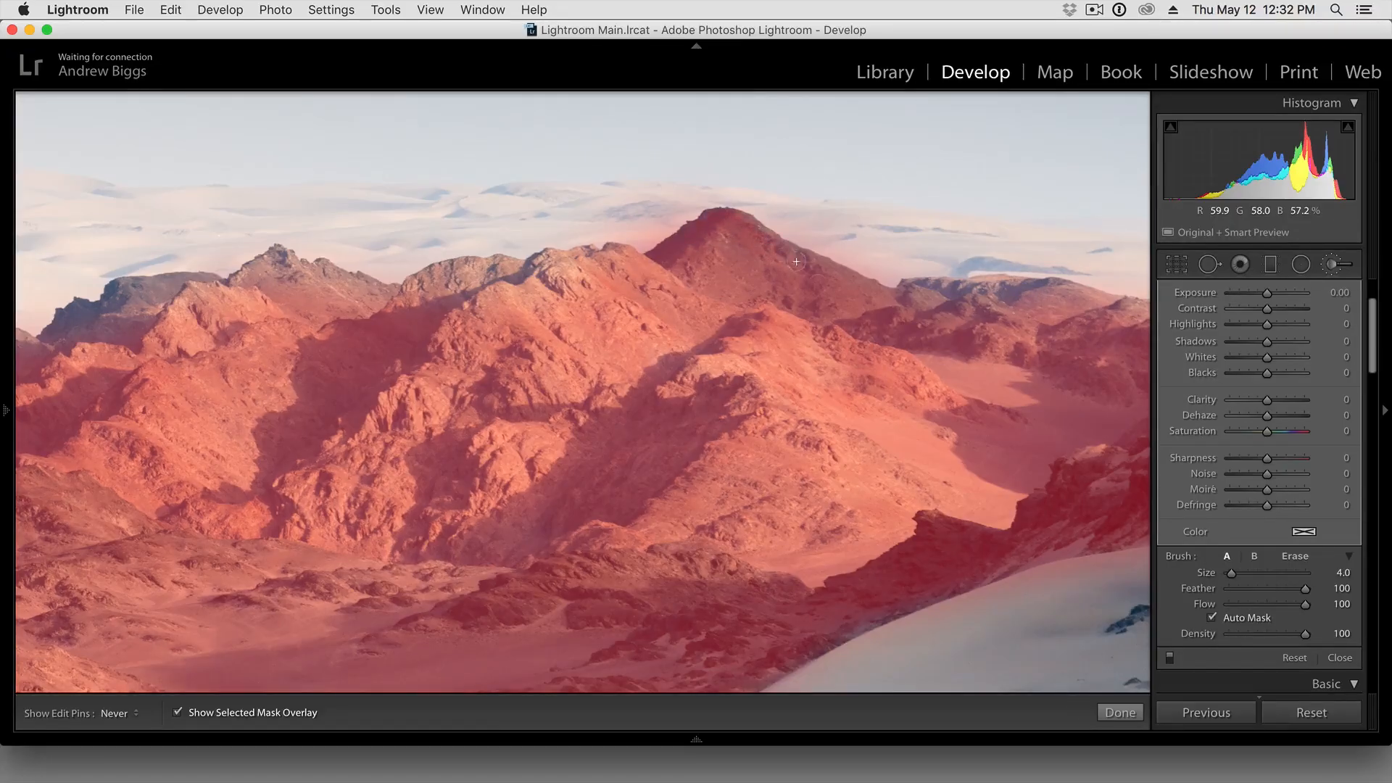
pyautogui.moveTo(1028, 288)
pyautogui.mouseDown()
pyautogui.moveTo(964, 299)
pyautogui.moveTo(1085, 305)
pyautogui.mouseUp()
pyautogui.press('space')
pyautogui.moveTo(1127, 351); pyautogui.dragTo(870, 350)
pyautogui.moveTo(1006, 334); pyautogui.dragTo(835, 322)
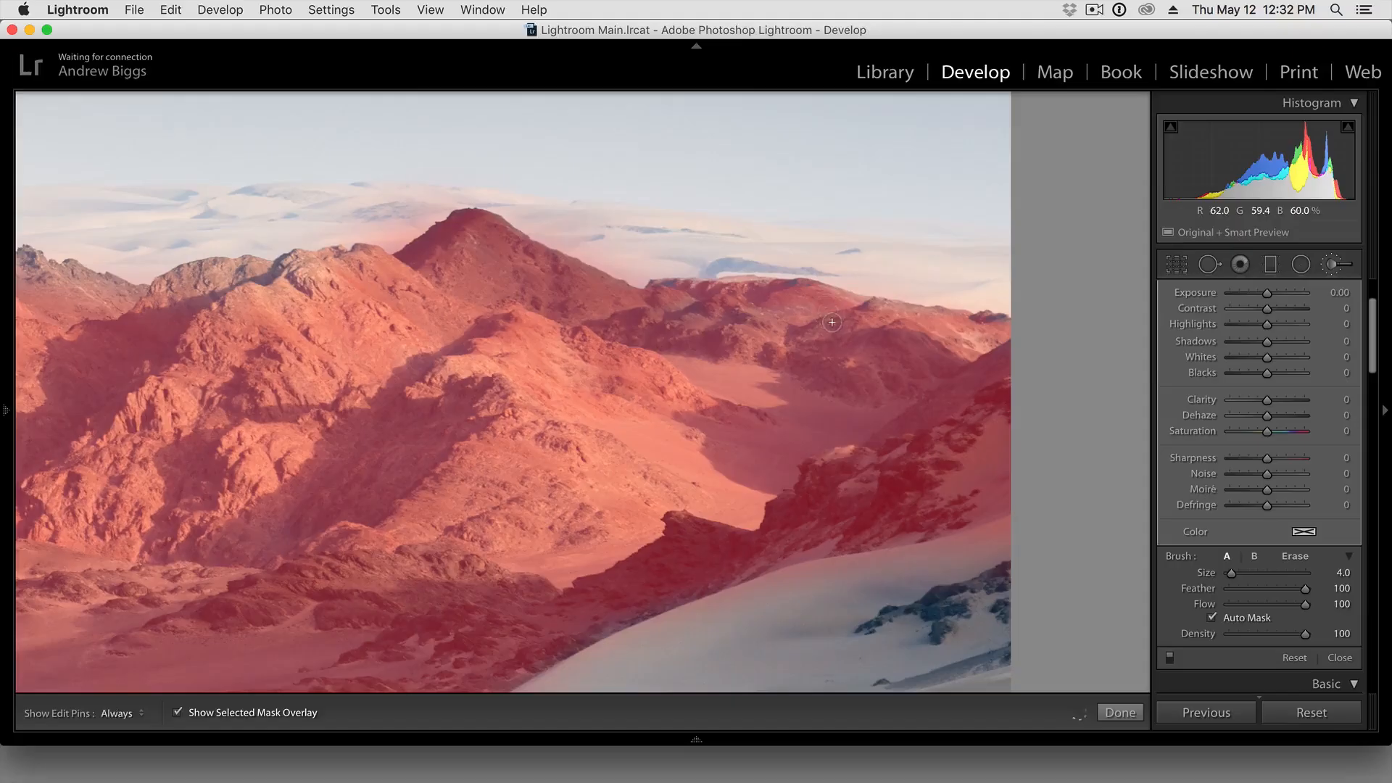
# Dab the mask onto the sky just above the distant ridge and remove that spot with the brush's Erase mode
pyautogui.click(866, 271)
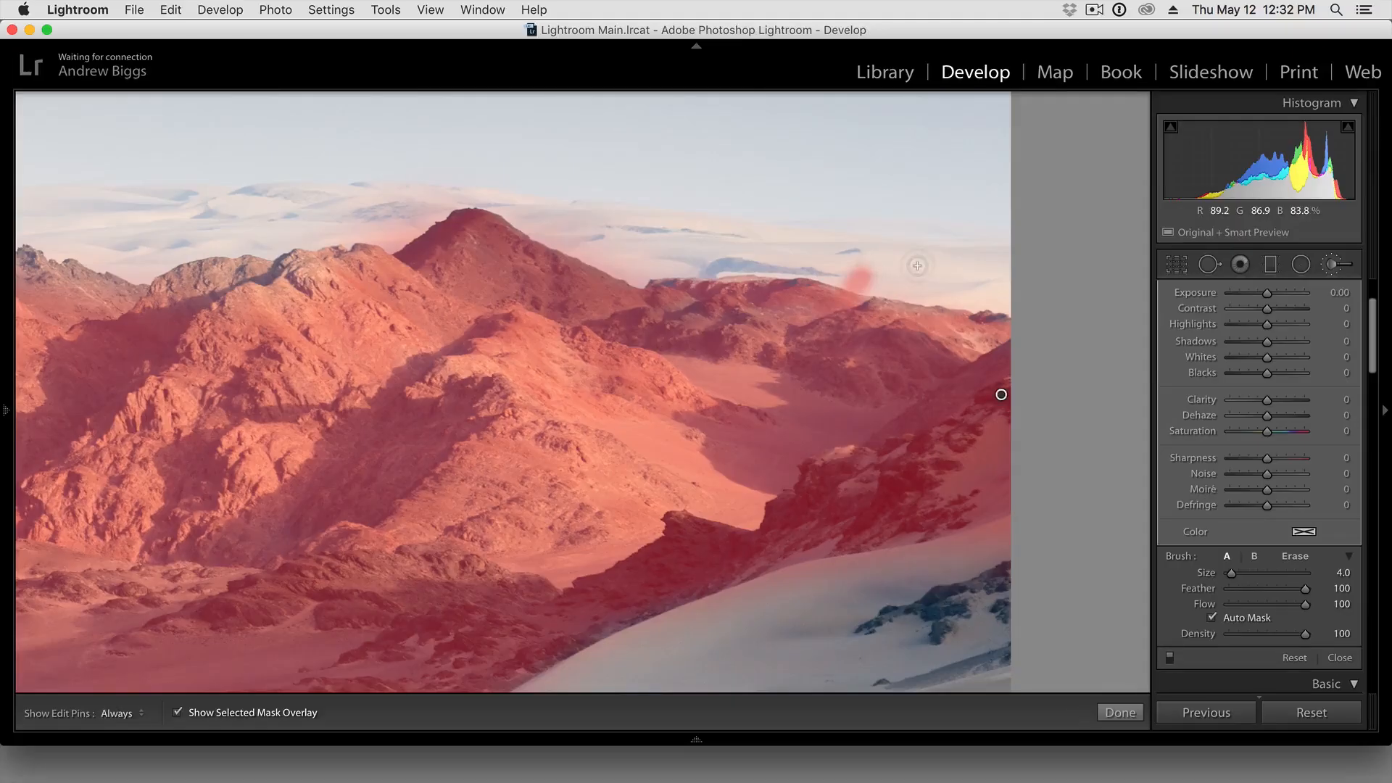
pyautogui.press('alt')
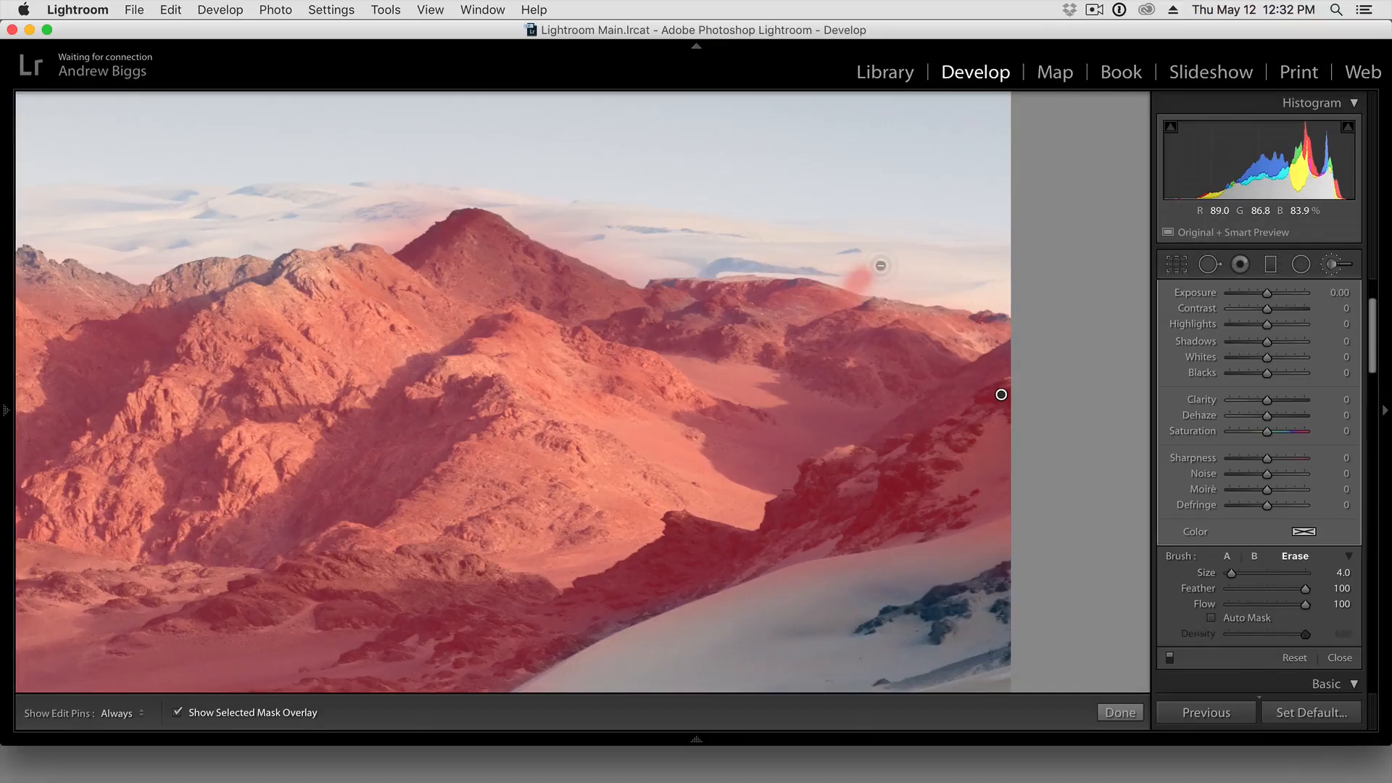
pyautogui.press('h')
pyautogui.moveTo(870, 265)
pyautogui.mouseDown()
pyautogui.moveTo(849, 268)
pyautogui.moveTo(877, 283)
pyautogui.moveTo(851, 278)
pyautogui.mouseUp()
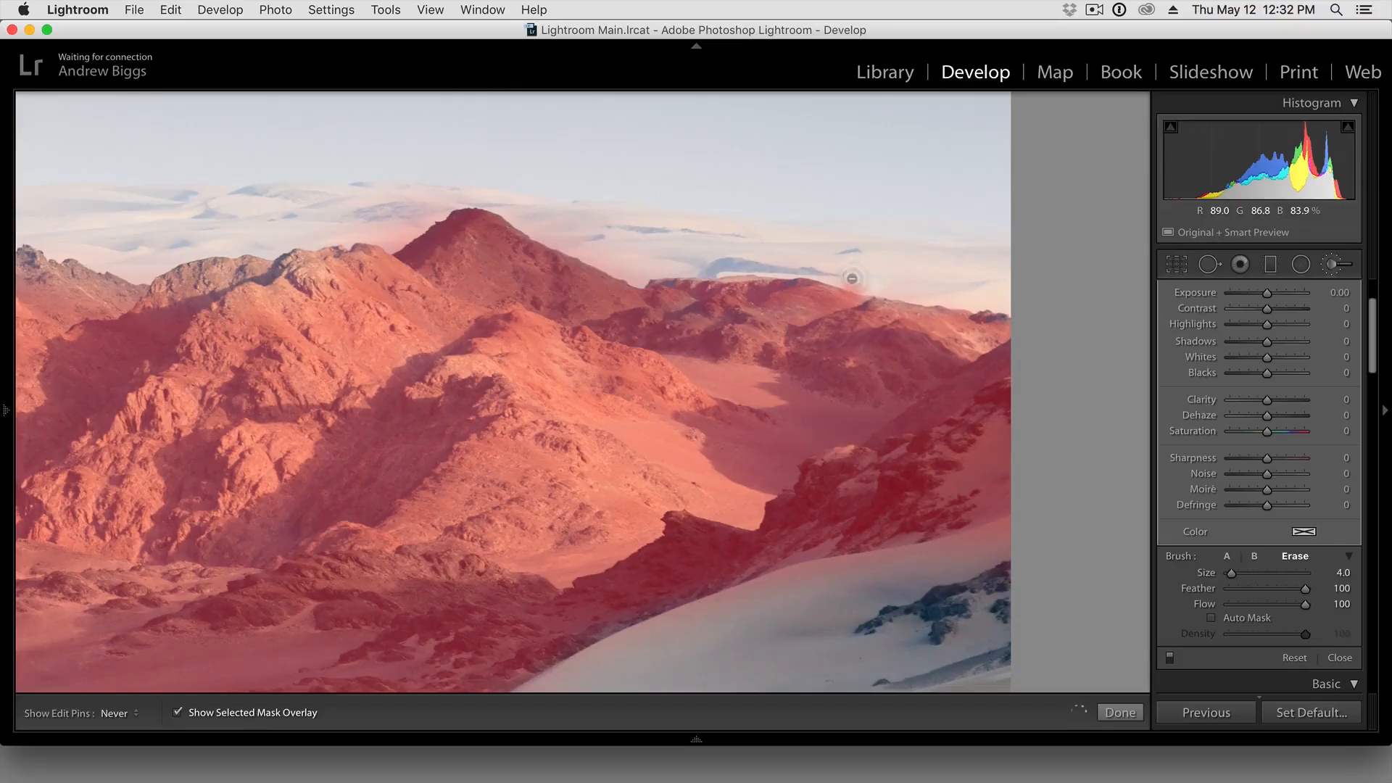
pyautogui.press('h')
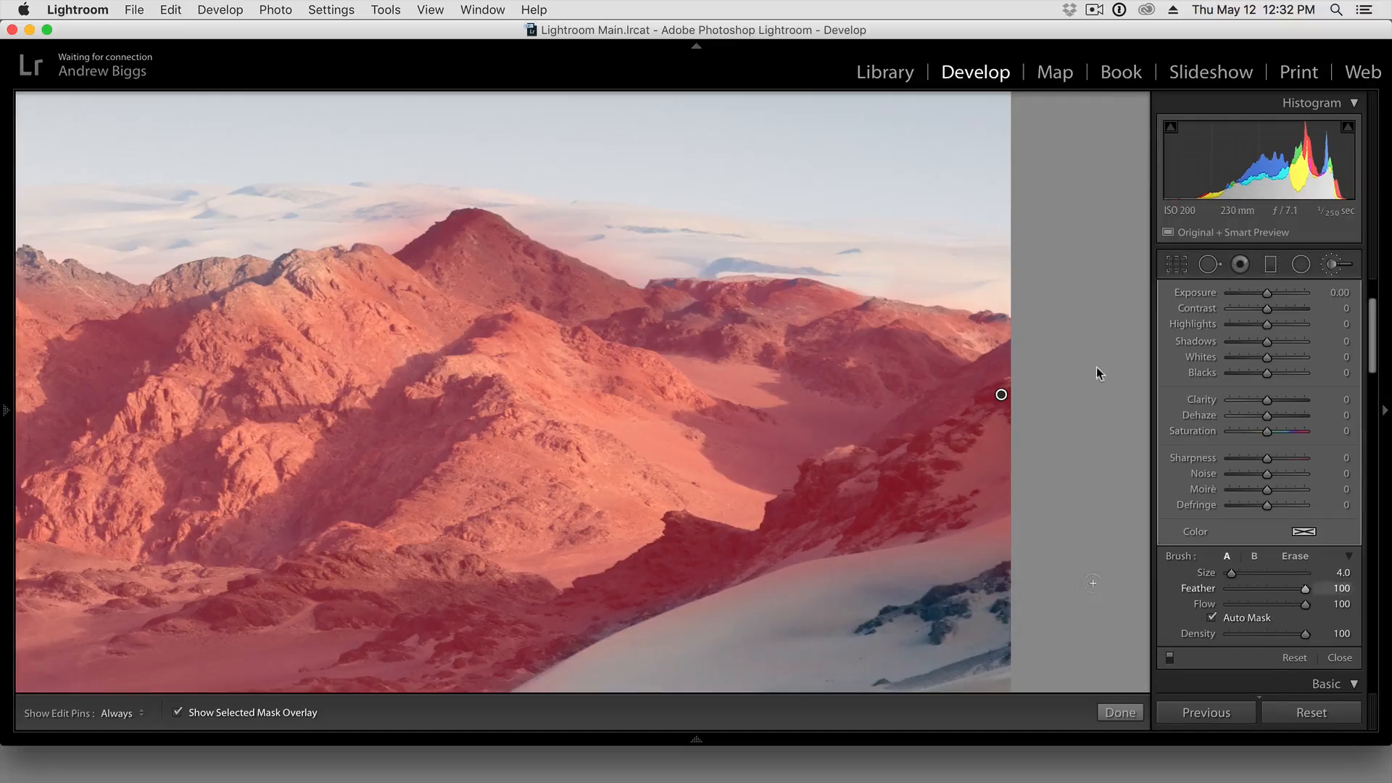
pyautogui.press('alt')
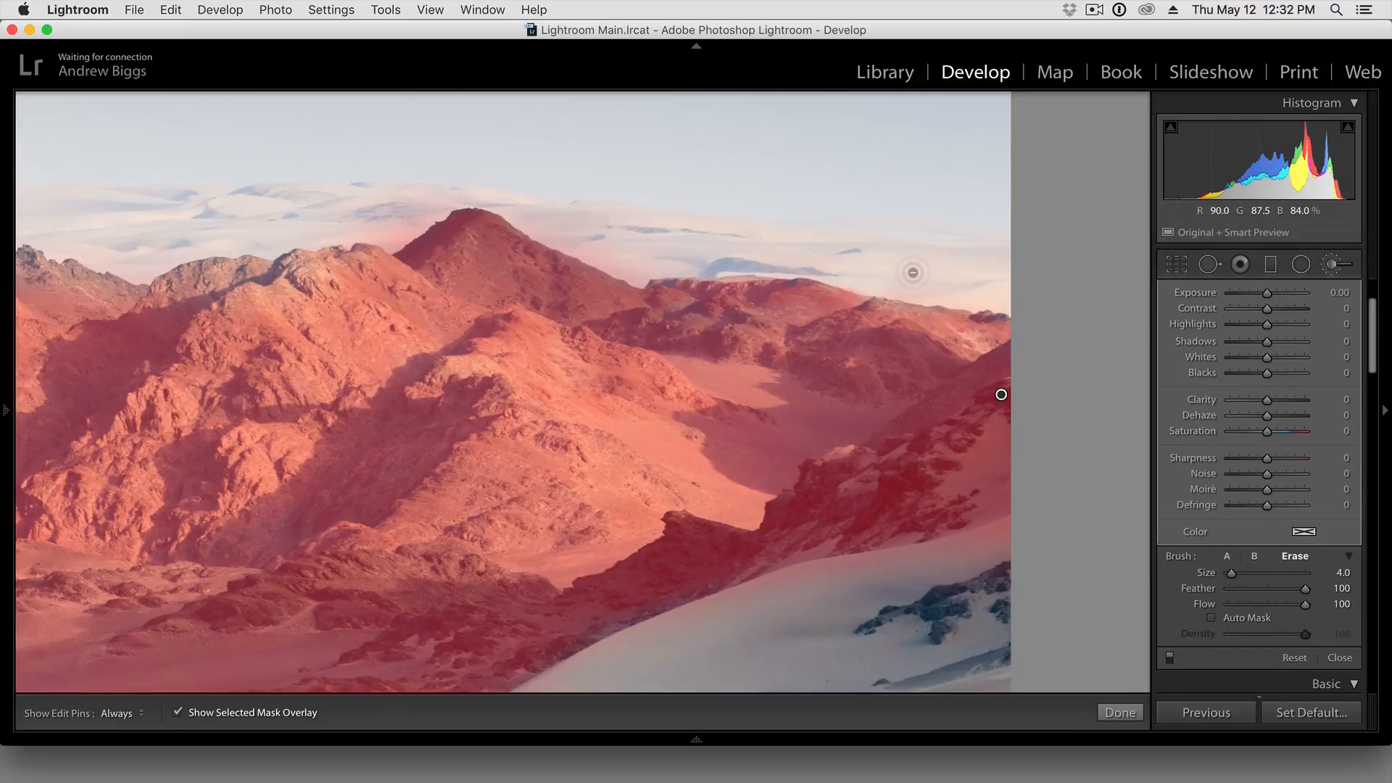
pyautogui.click(1222, 619)
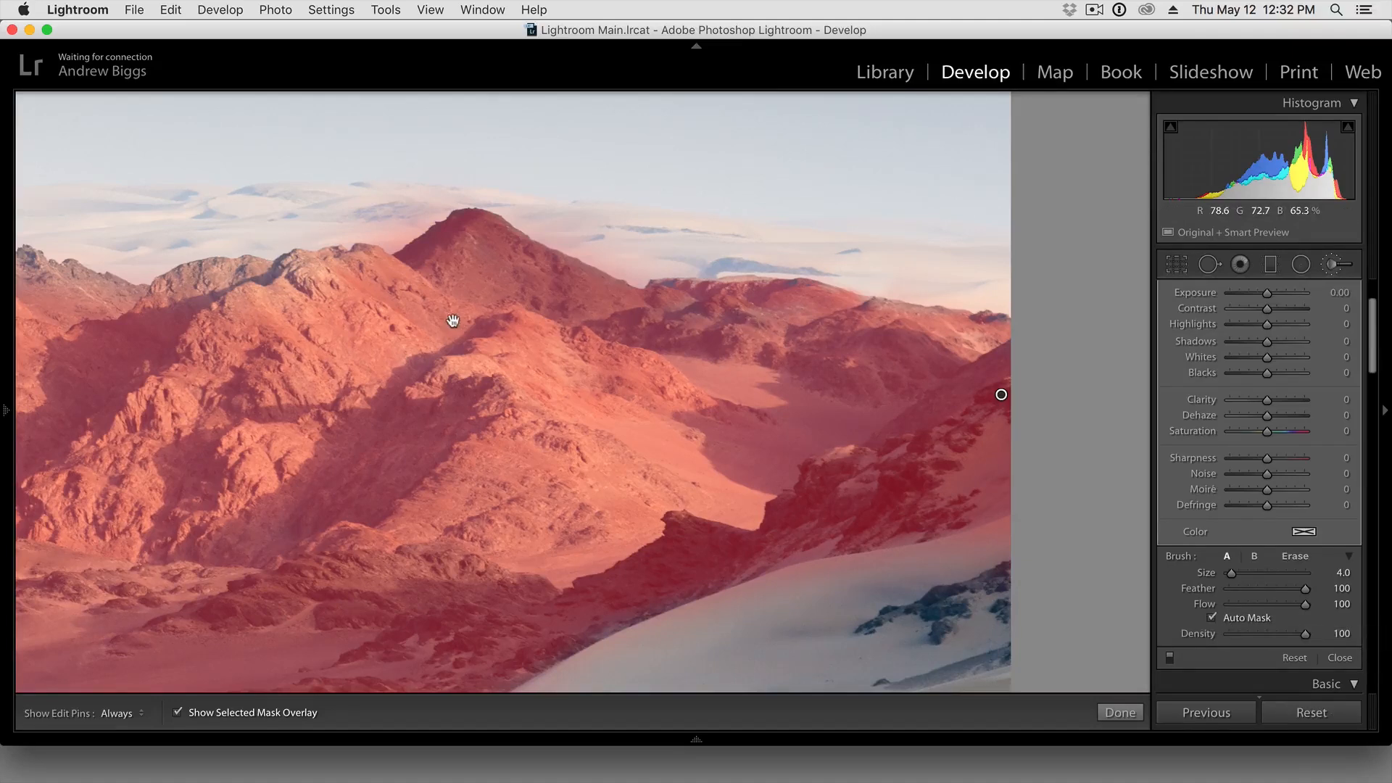
# Paint the unmasked peaks and crest of the central ridgeline into the mask with Auto Mask on and the edit pins hidden
pyautogui.moveTo(410, 363); pyautogui.dragTo(855, 320)
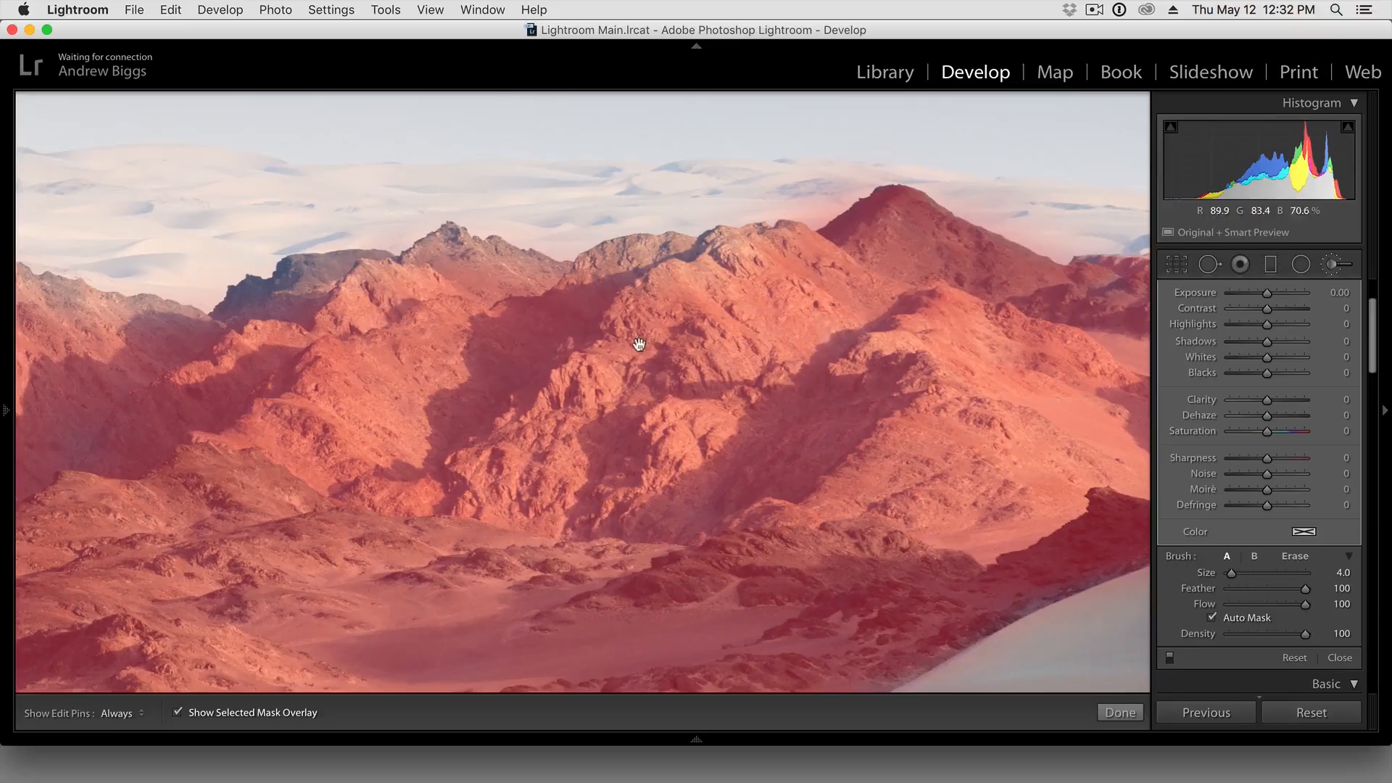
pyautogui.moveTo(601, 344); pyautogui.dragTo(834, 341)
pyautogui.press('h')
pyautogui.moveTo(947, 255)
pyautogui.mouseDown()
pyautogui.moveTo(908, 247)
pyautogui.moveTo(800, 277)
pyautogui.moveTo(675, 251)
pyautogui.moveTo(664, 266)
pyautogui.moveTo(559, 273)
pyautogui.moveTo(474, 317)
pyautogui.mouseUp()
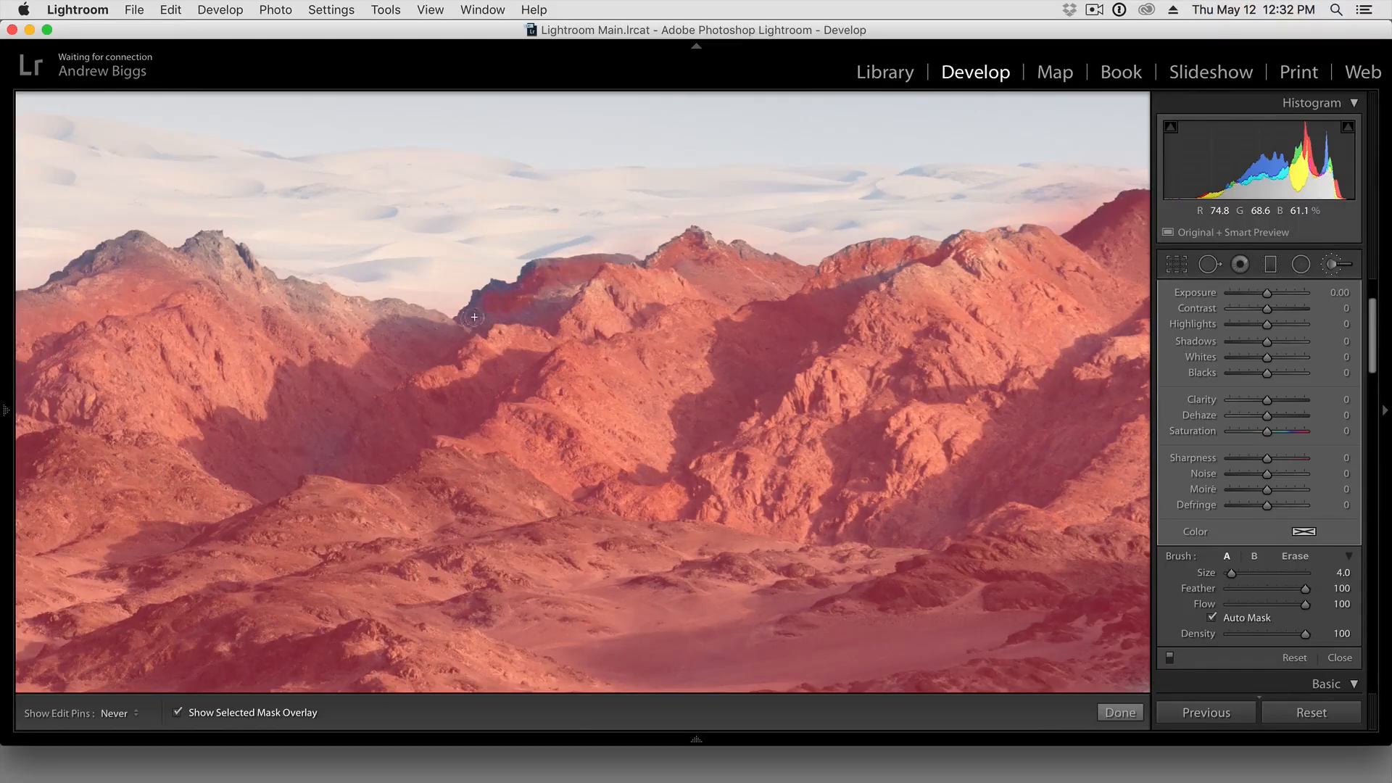
pyautogui.moveTo(556, 296); pyautogui.dragTo(505, 312)
pyautogui.moveTo(368, 342)
pyautogui.mouseDown()
pyautogui.moveTo(654, 339)
pyautogui.moveTo(711, 322)
pyautogui.moveTo(546, 289)
pyautogui.moveTo(500, 245)
pyautogui.mouseUp()
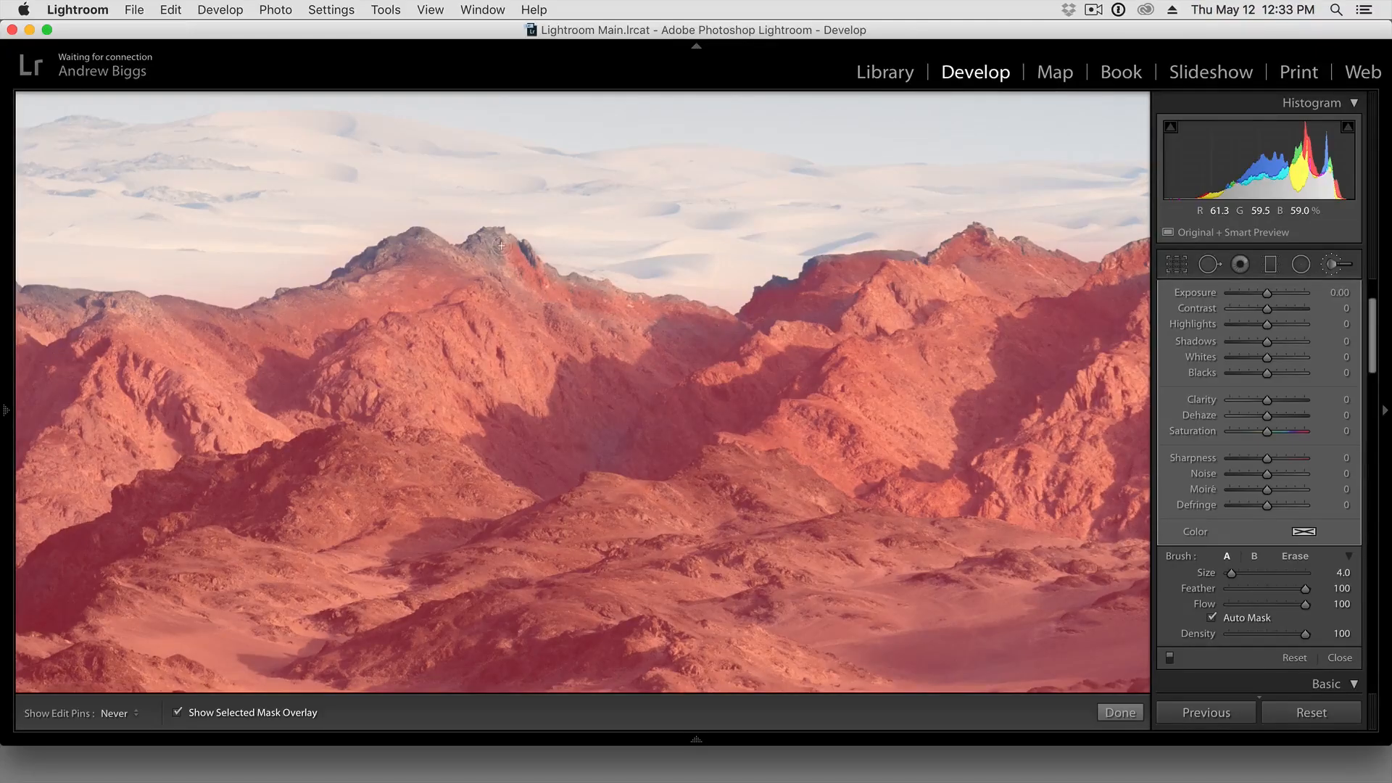
pyautogui.moveTo(483, 264)
pyautogui.mouseDown()
pyautogui.moveTo(720, 294)
pyautogui.moveTo(728, 270)
pyautogui.moveTo(685, 287)
pyautogui.moveTo(637, 273)
pyautogui.moveTo(581, 313)
pyautogui.mouseUp()
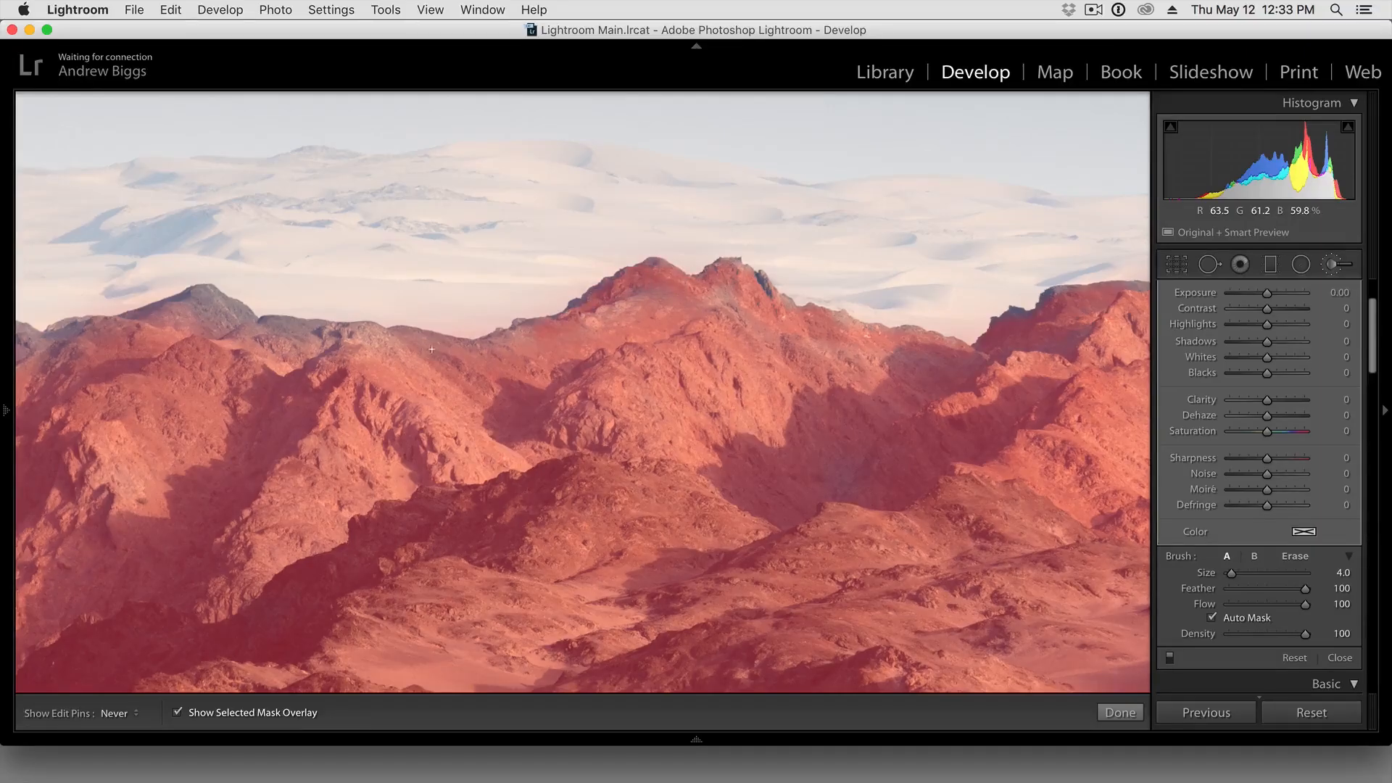
# Extend the auto-masked brush mask over the remaining dark peaks along the ridgeline up to the photo's left edge
pyautogui.moveTo(326, 394); pyautogui.dragTo(754, 387)
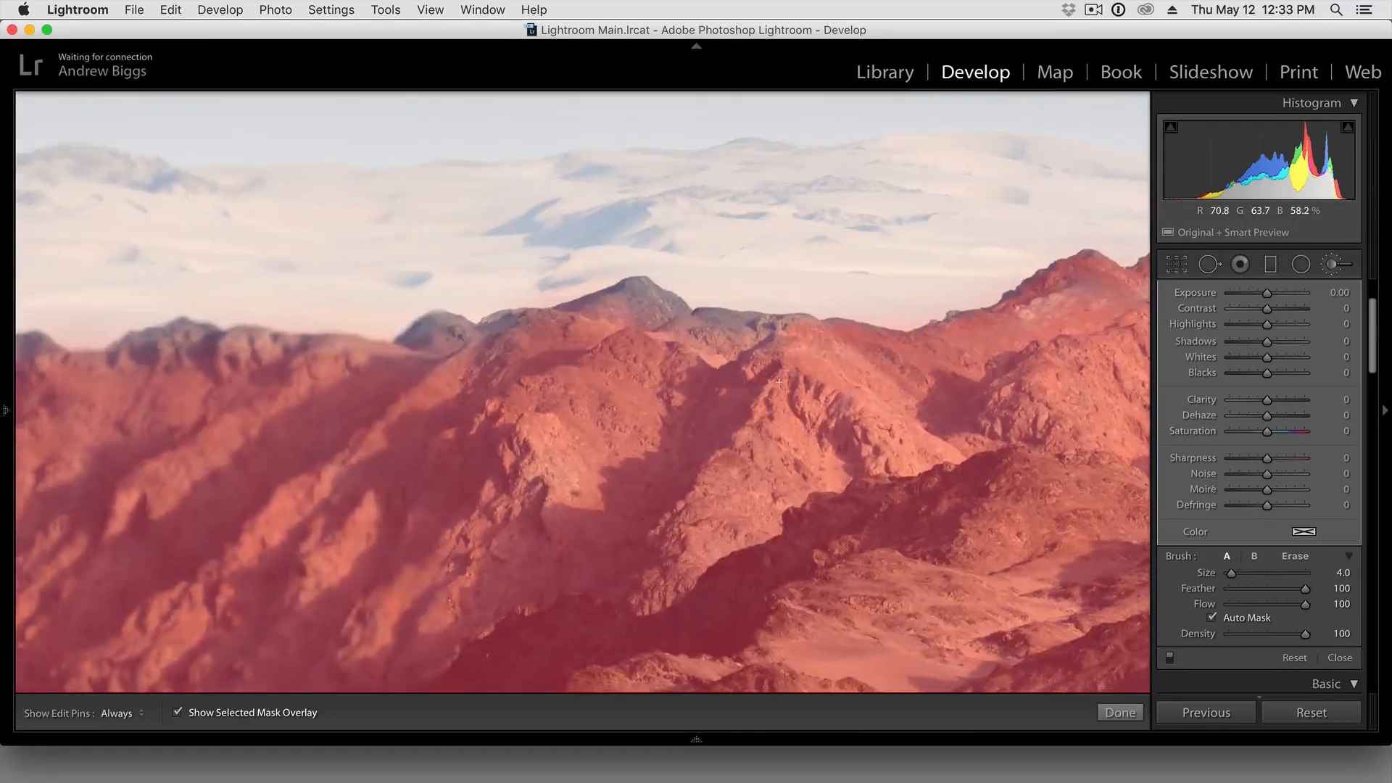
pyautogui.moveTo(703, 323)
pyautogui.mouseDown()
pyautogui.moveTo(629, 285)
pyautogui.moveTo(531, 322)
pyautogui.moveTo(433, 326)
pyautogui.moveTo(407, 344)
pyautogui.moveTo(704, 346)
pyautogui.moveTo(761, 326)
pyautogui.mouseUp()
pyautogui.press('h')
pyautogui.moveTo(659, 271)
pyautogui.mouseDown()
pyautogui.moveTo(545, 255)
pyautogui.moveTo(513, 265)
pyautogui.mouseUp()
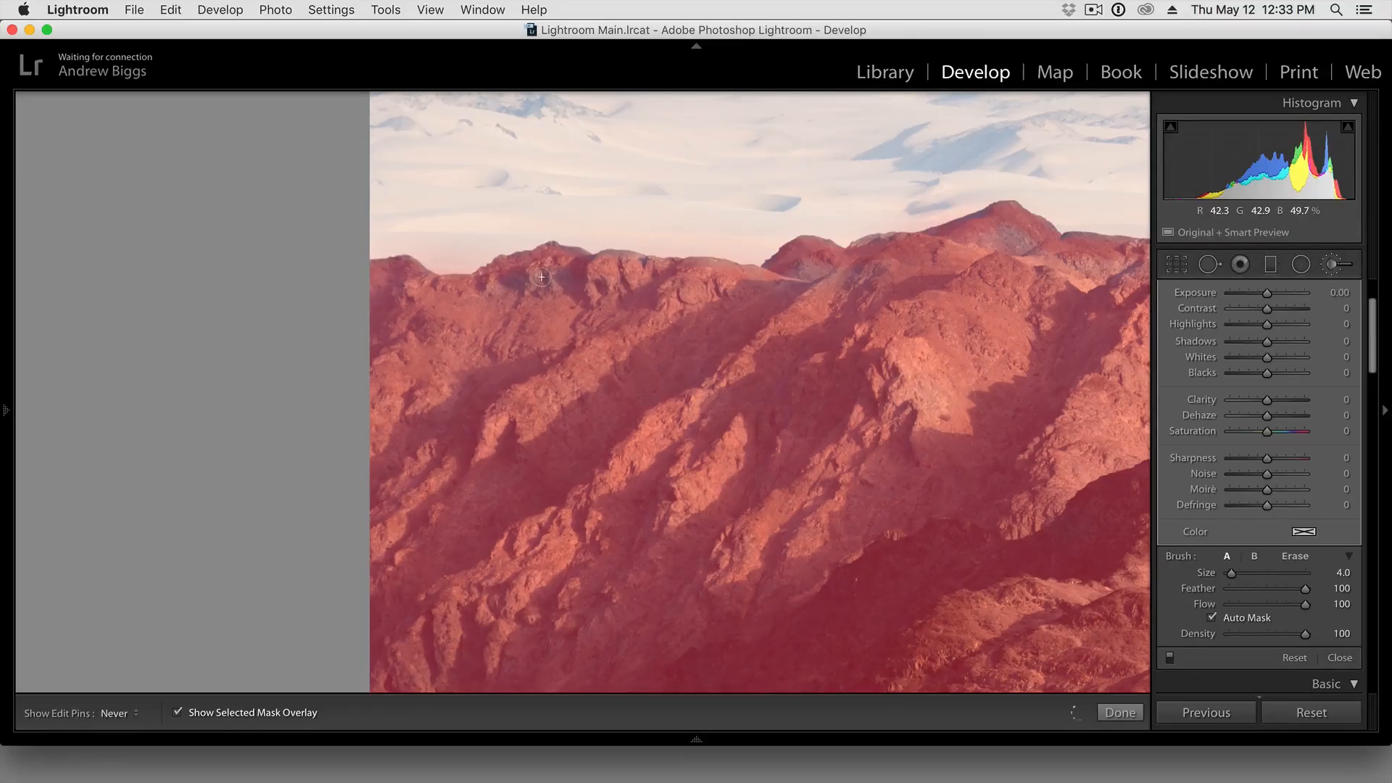
pyautogui.press('h')
pyautogui.moveTo(1060, 331); pyautogui.dragTo(868, 339)
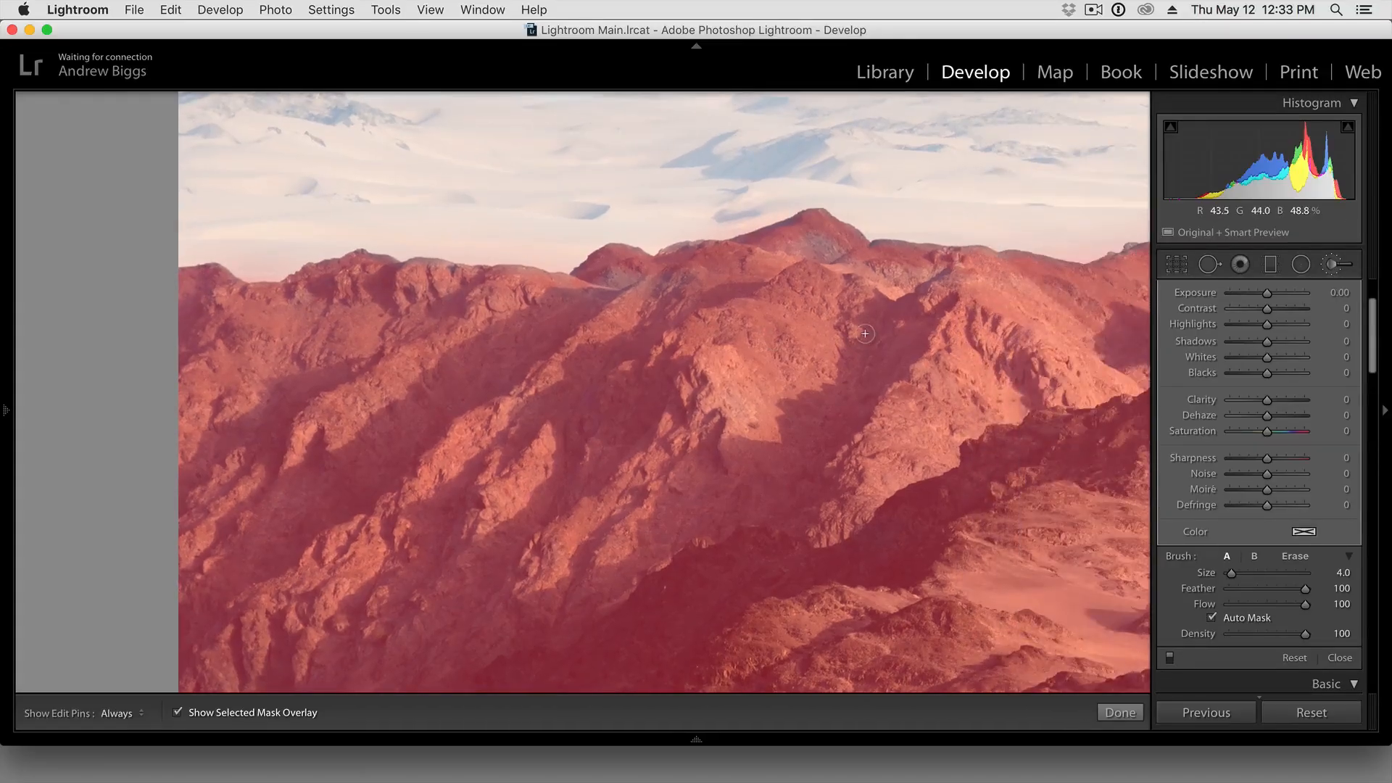
# Turn off Auto Mask, fill the patchy gaps in the mask below the ridgeline, and return to the full photo
pyautogui.click(1244, 616)
pyautogui.press('h')
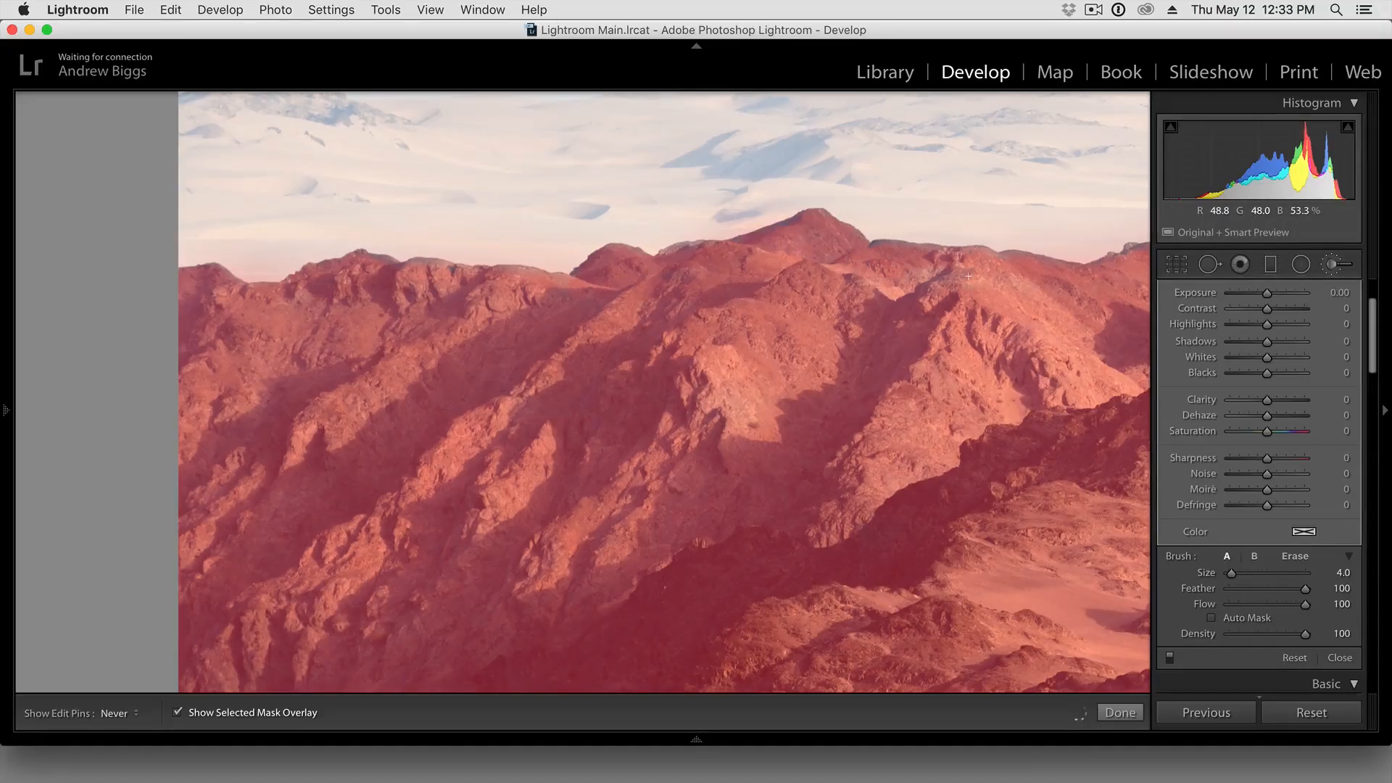
pyautogui.press('z')
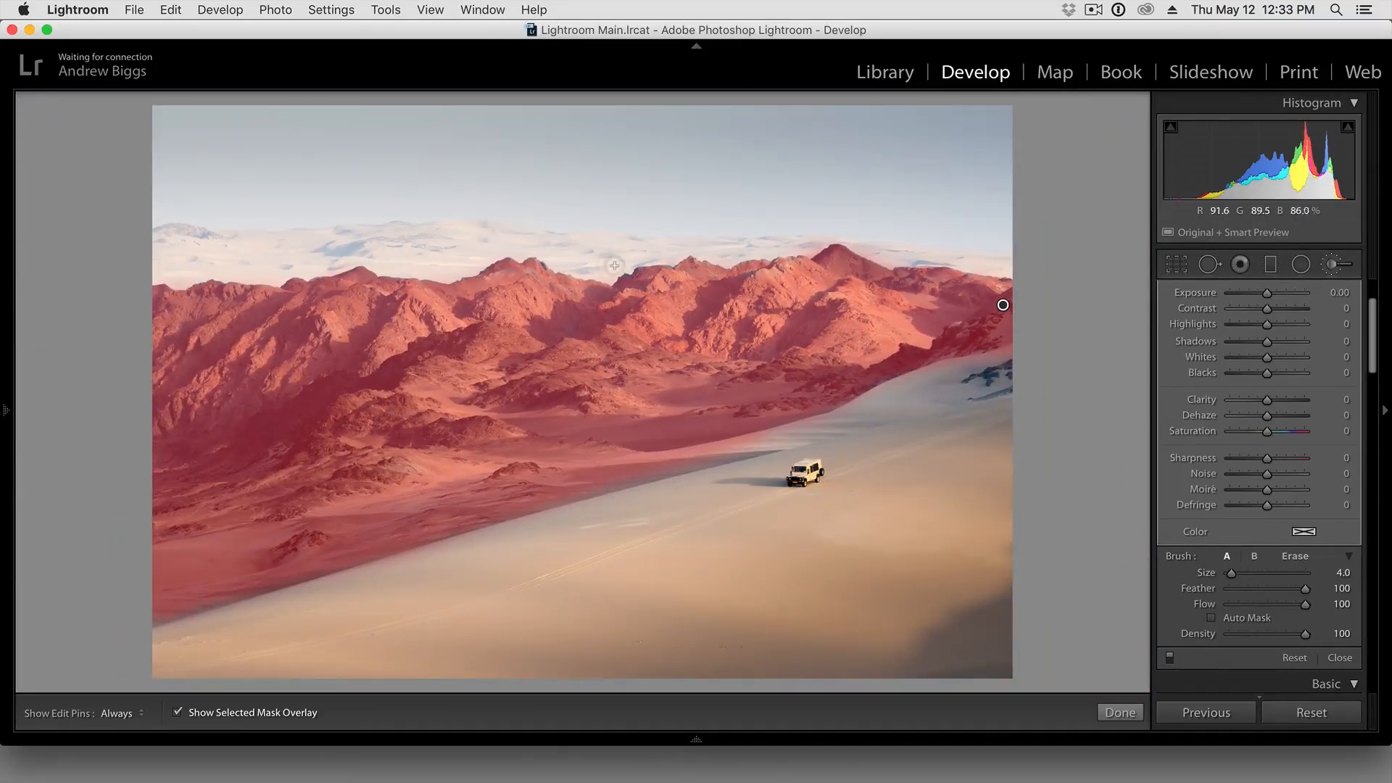
# Hide the selected mask overlay and set the Clarity of the mountain brush adjustment to 15
pyautogui.press('o')
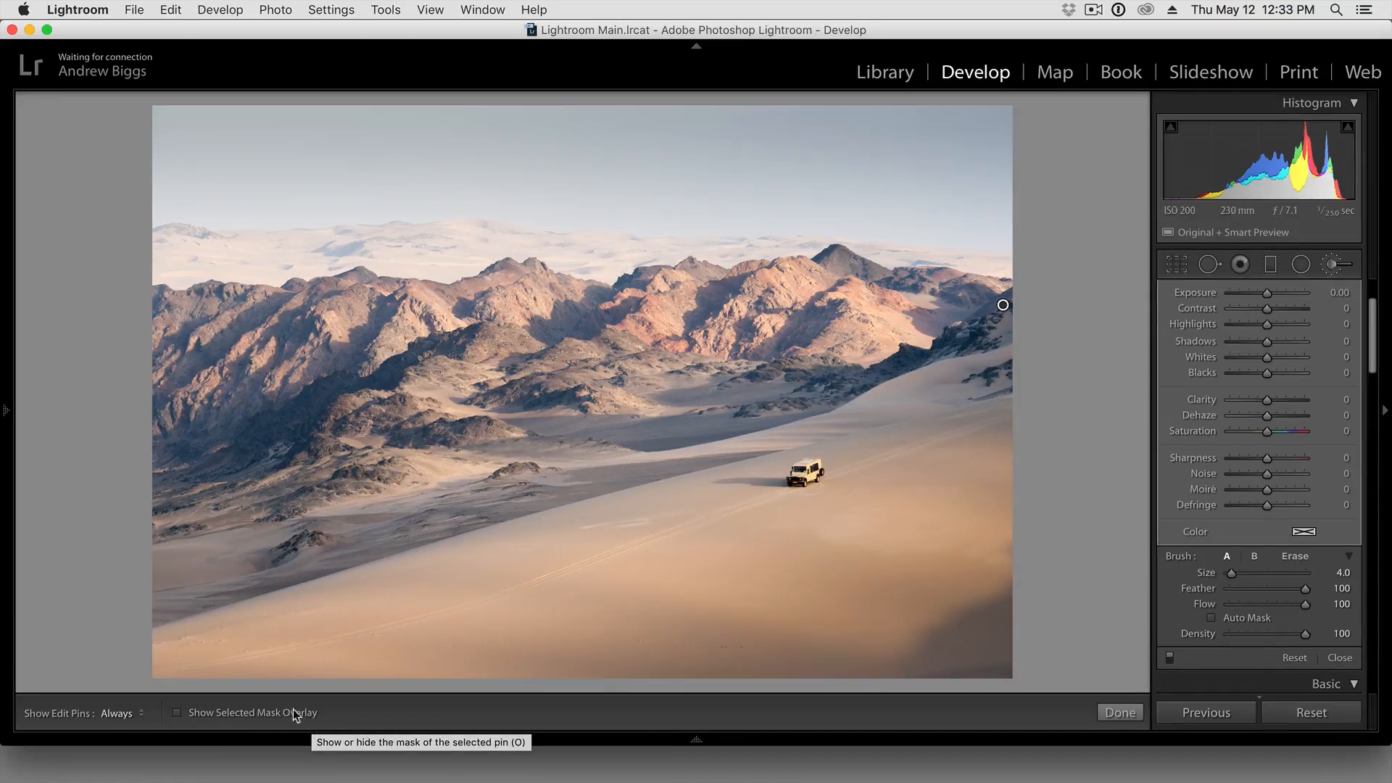
pyautogui.click(258, 715)
pyautogui.click(258, 714)
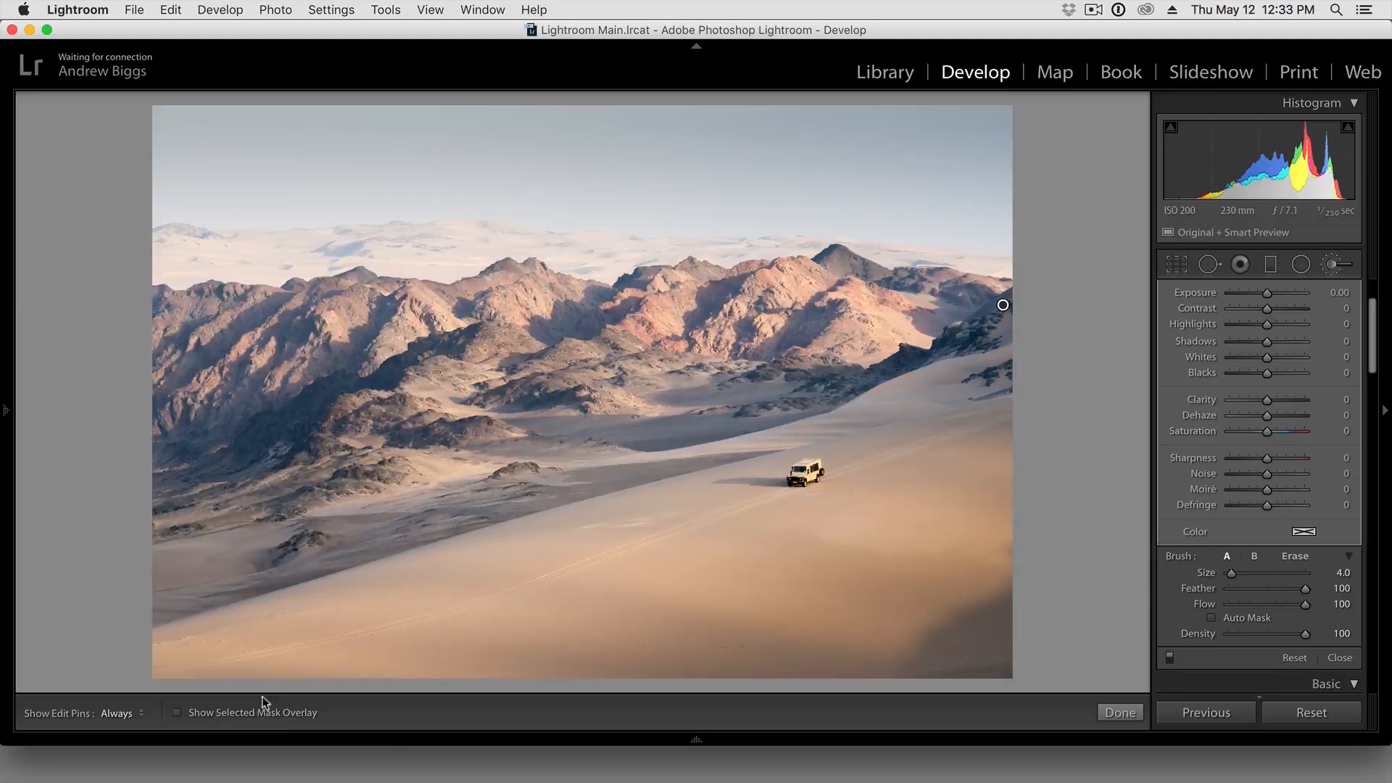
pyautogui.scroll(2, 1266, 479)
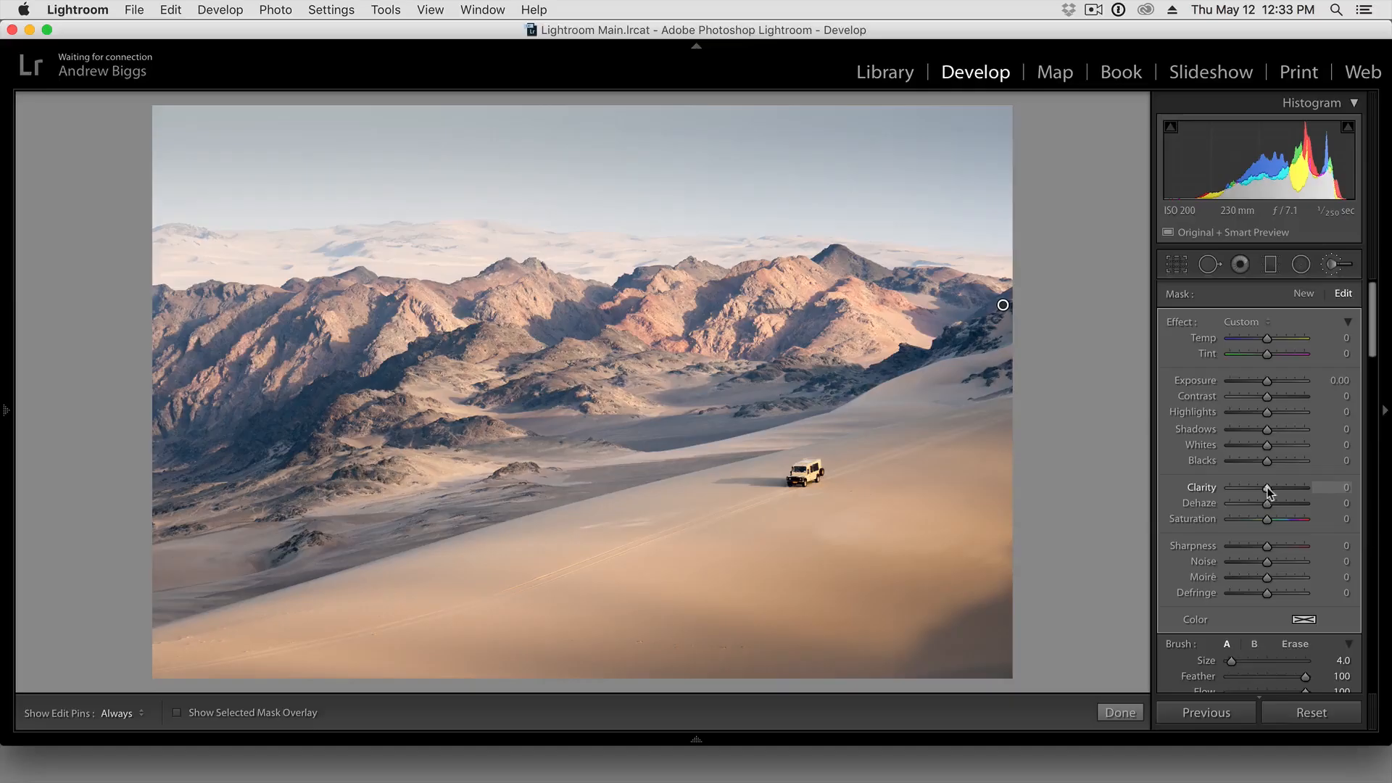
pyautogui.moveTo(1265, 487); pyautogui.dragTo(1287, 486)
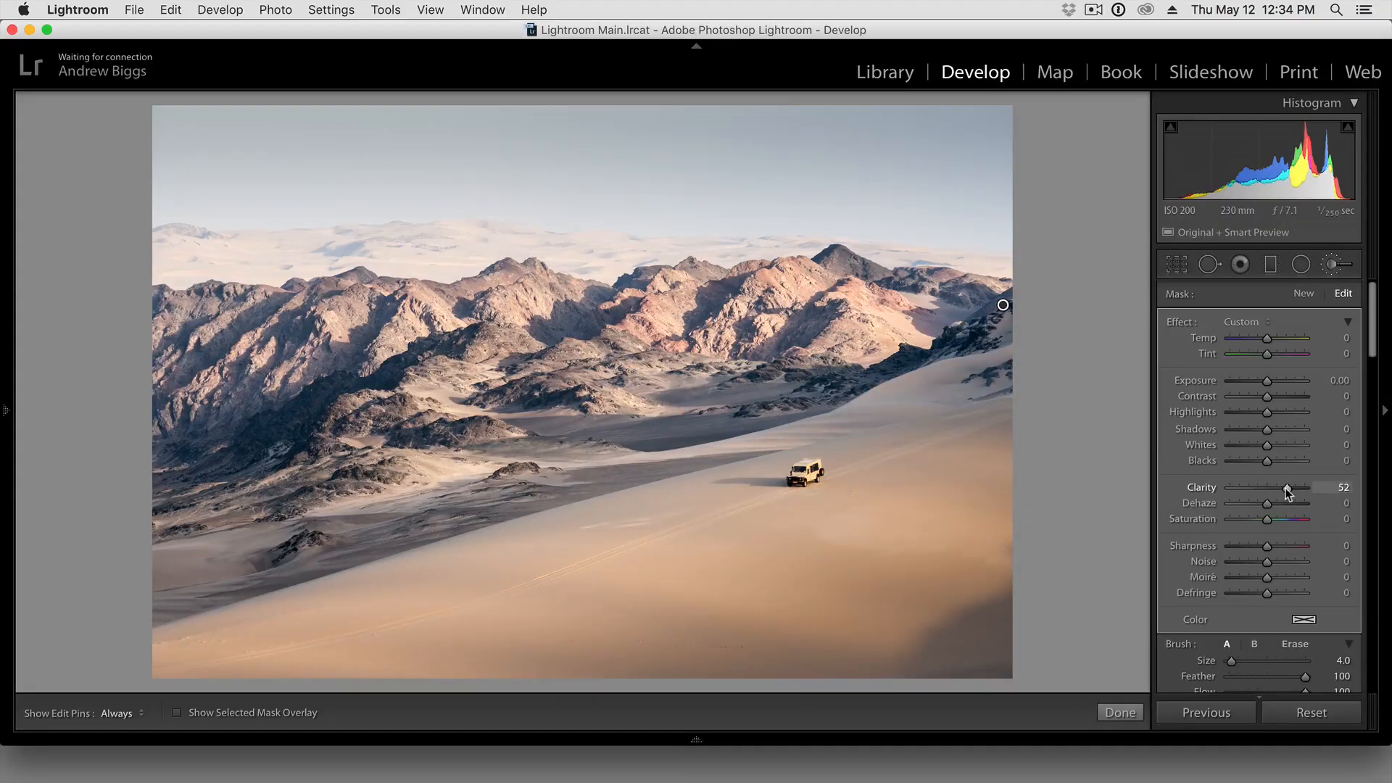
pyautogui.moveTo(1285, 489); pyautogui.dragTo(1275, 491)
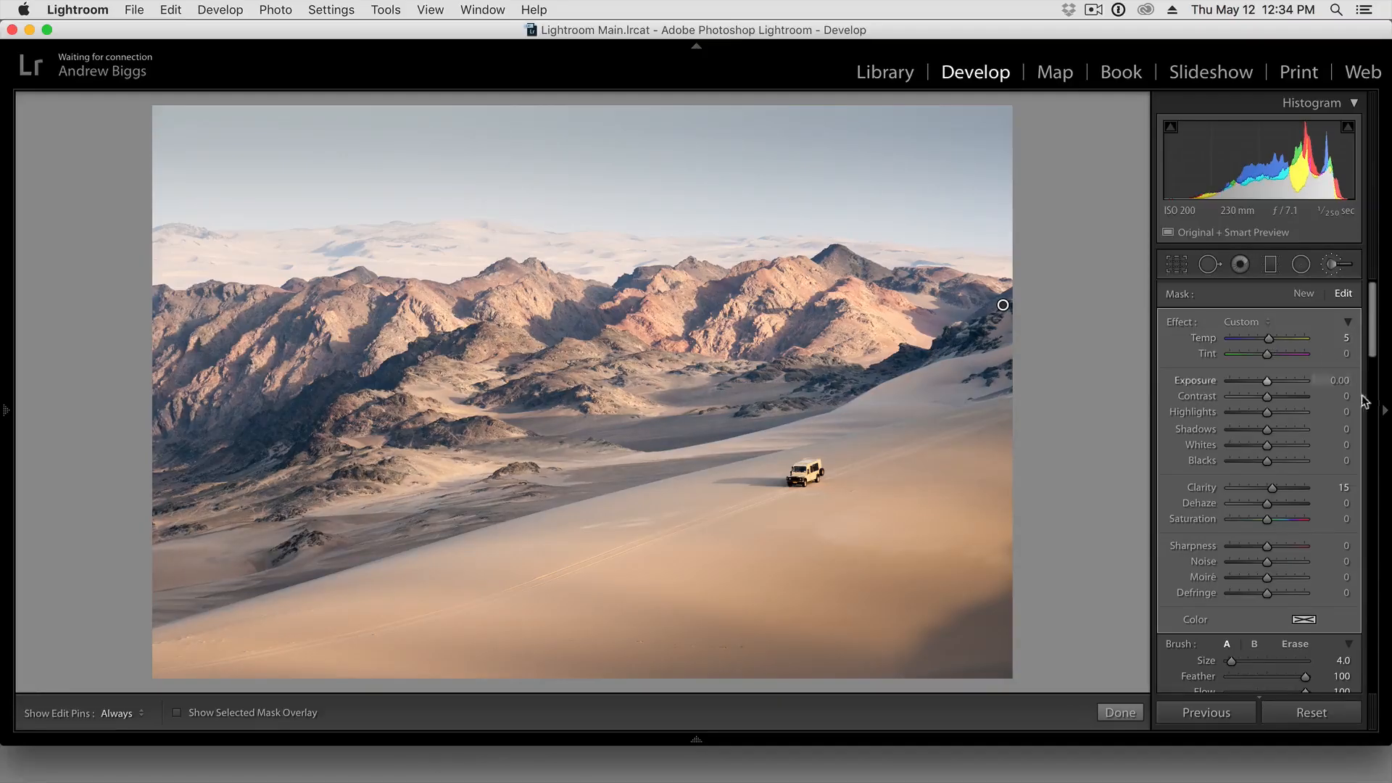
# Set the Temp of the mountain brush adjustment to 4 and close the Adjustment Brush
pyautogui.click(1349, 338)
pyautogui.write('4')
pyautogui.press('Tab')
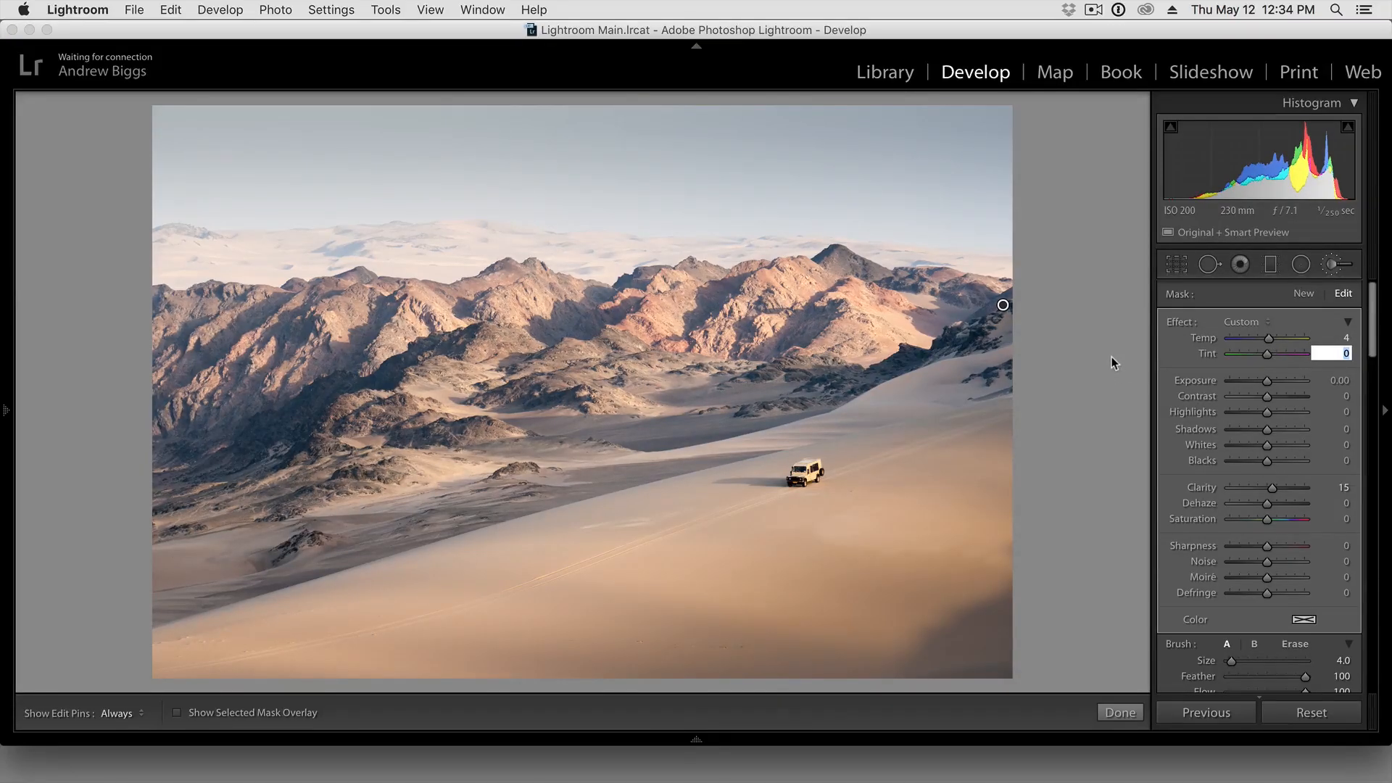
pyautogui.click(1336, 265)
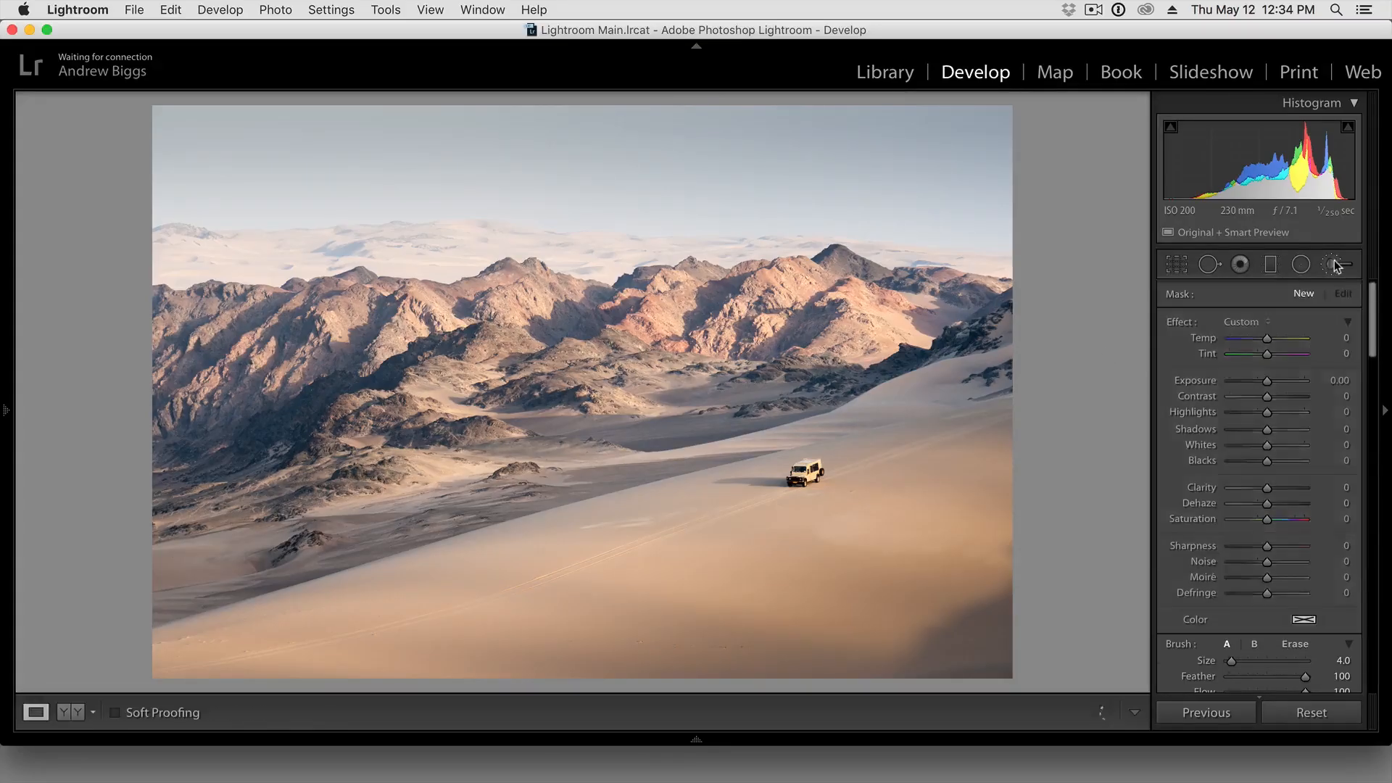